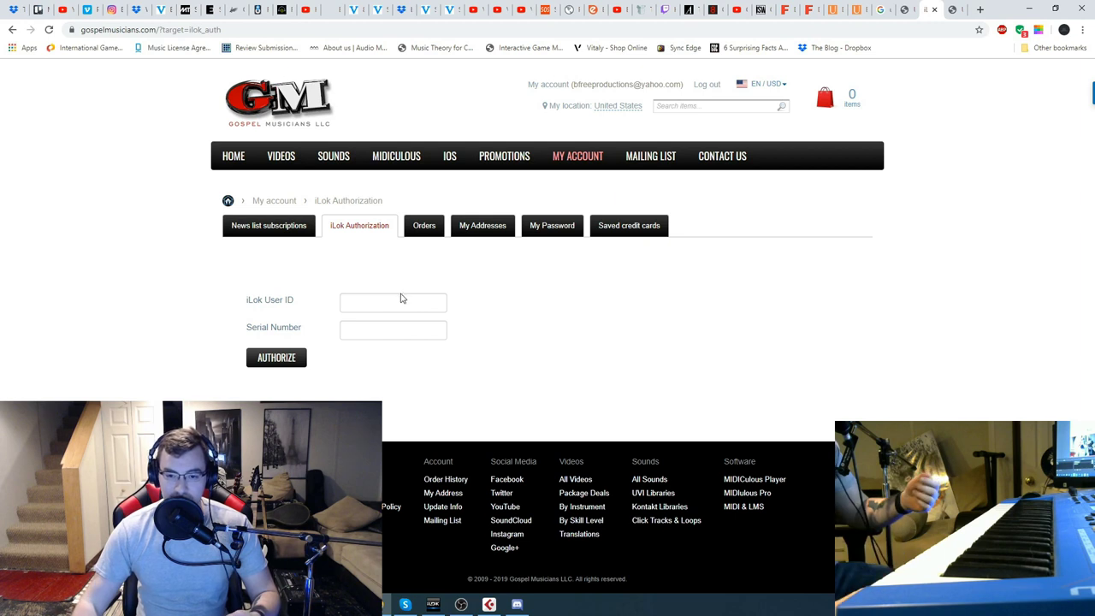
- Examine the iLok User ID and Serial Number fields on the iLok Authorization page
click(395, 299)
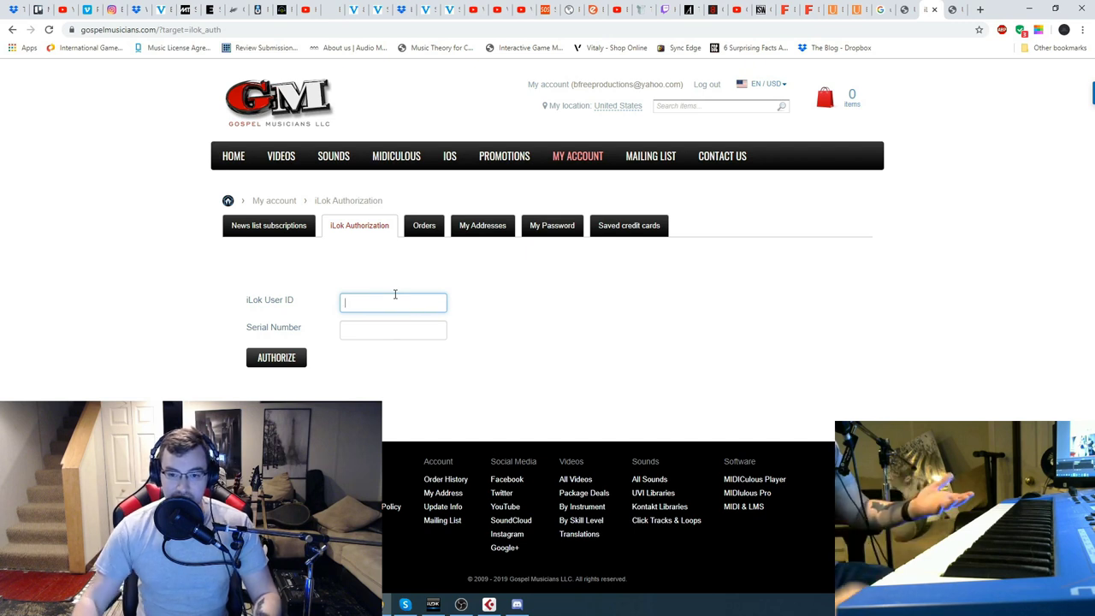
click(385, 332)
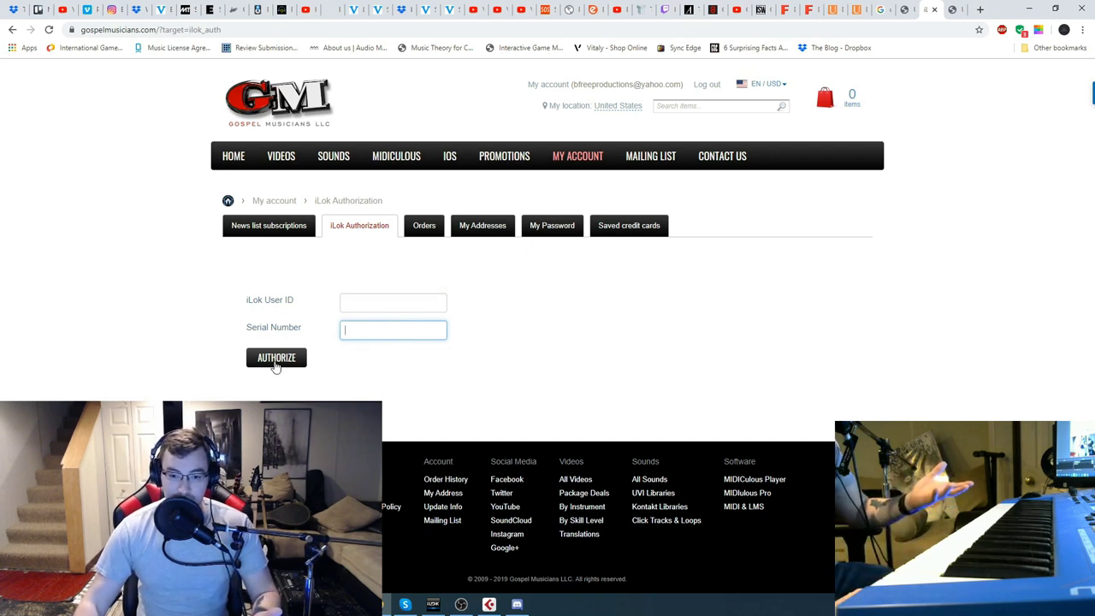
mouse_move(386, 171)
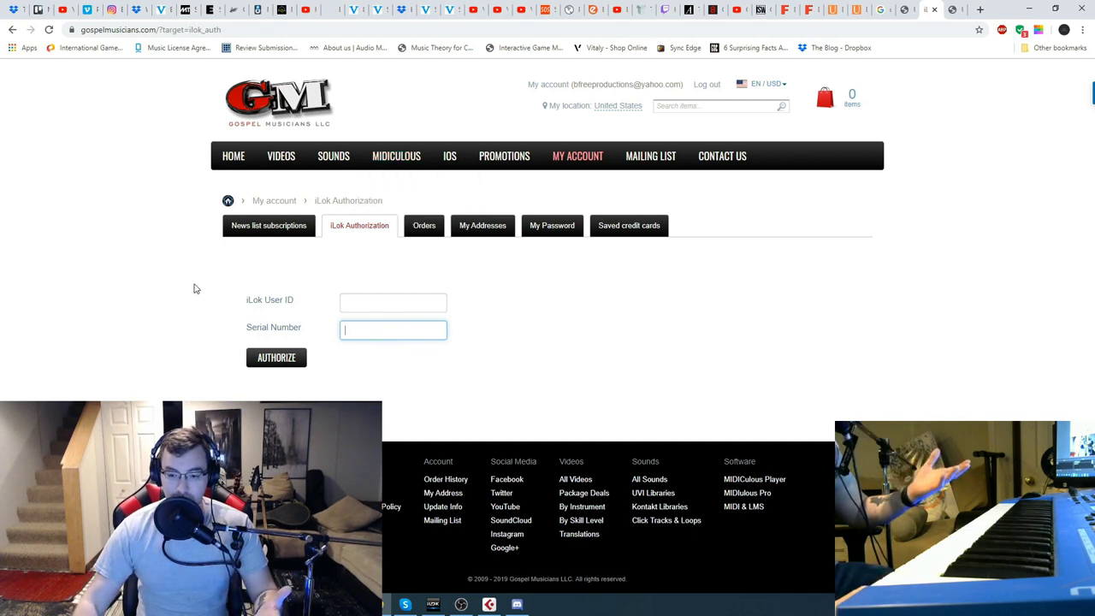
- Highlight the GM - TGX-85 license in iLok License Manager, and switch to the Cubase project
click(433, 604)
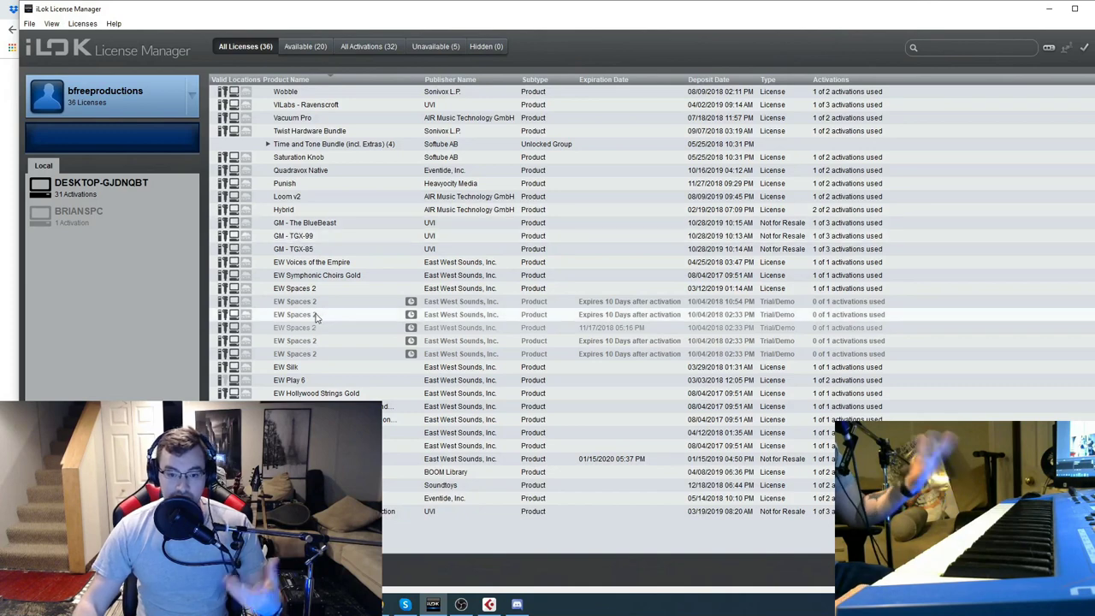
click(341, 251)
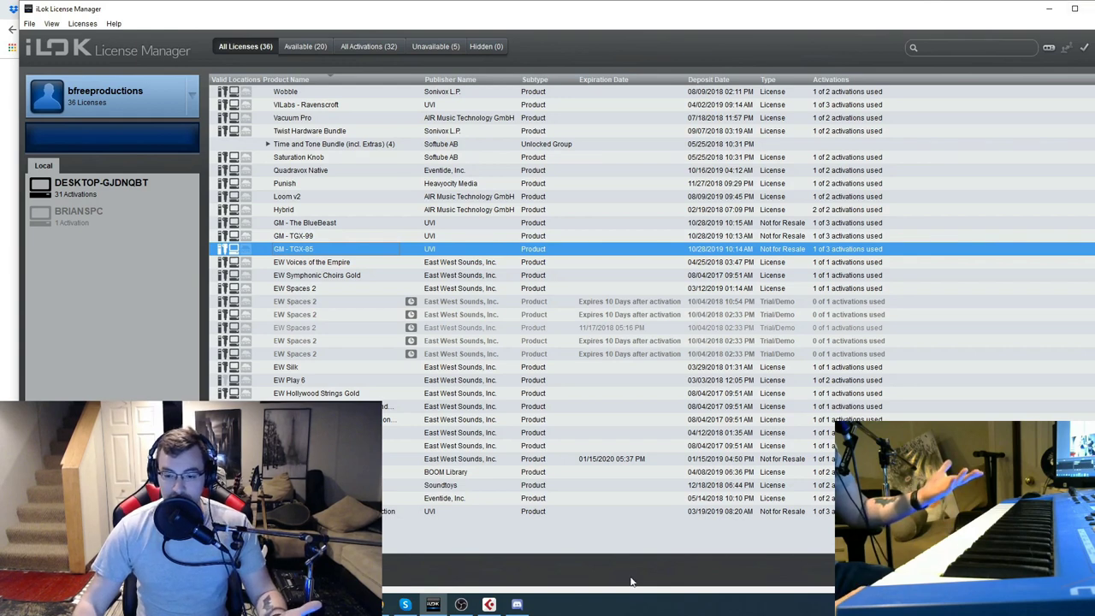
click(488, 605)
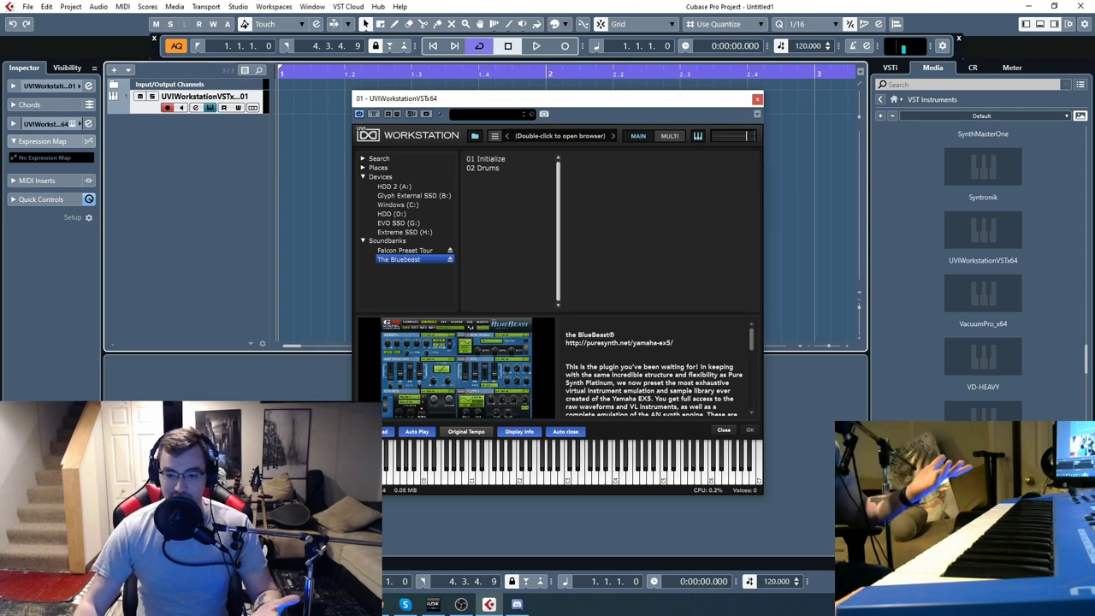
key(alt+Tab)
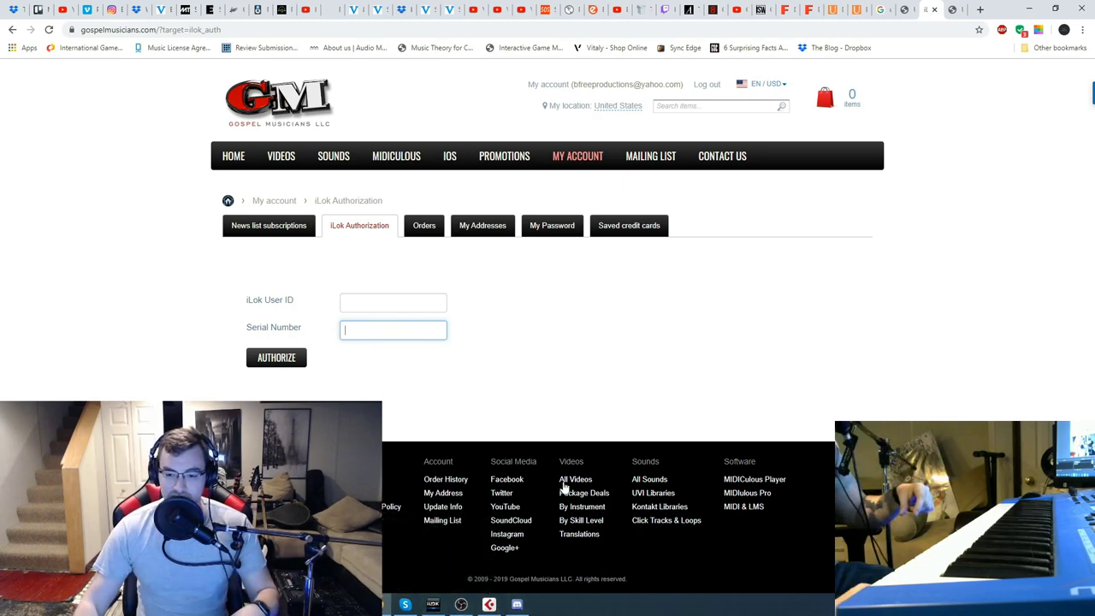
key(alt+Tab)
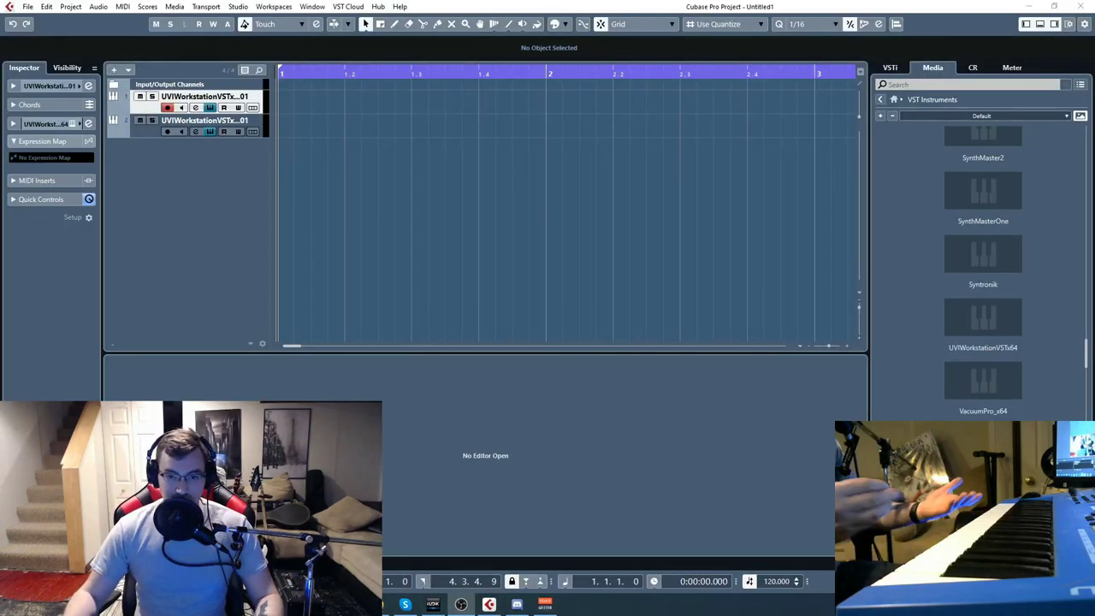
- View the BlueBeast drum instrument on track 1 and shift its plugin window slightly aside
click(209, 108)
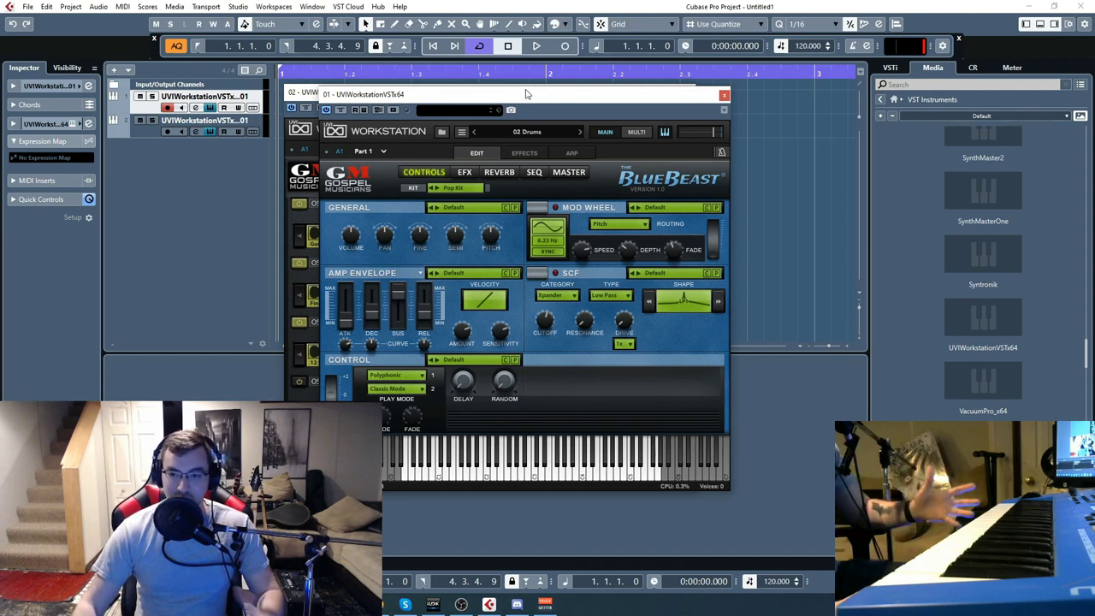
drag(526, 94, 563, 93)
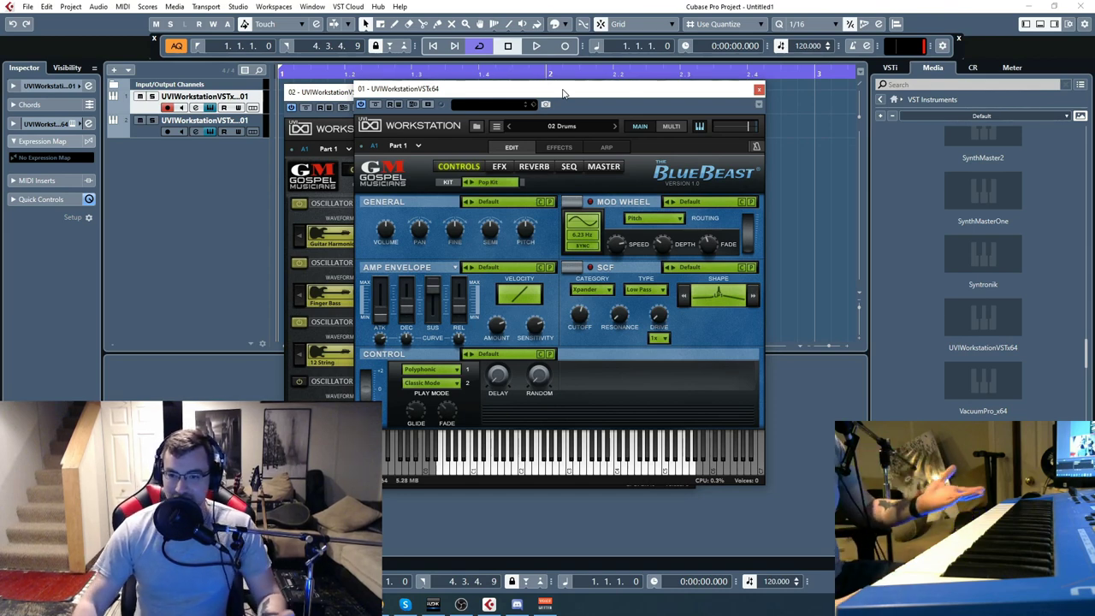
click(211, 161)
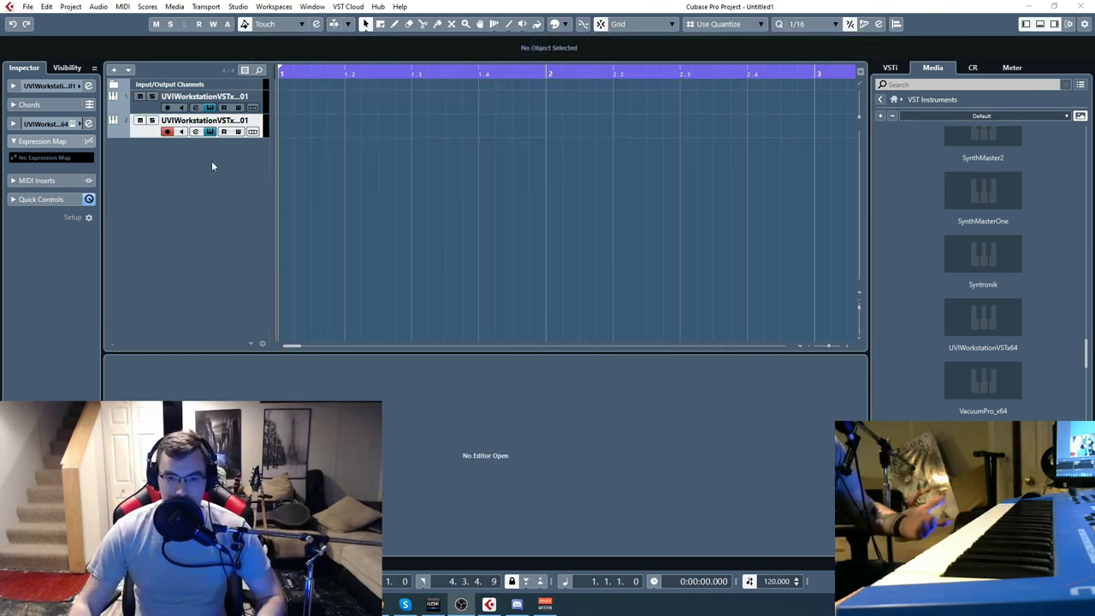
- Open track 2's BlueBeast instrument and choose Presets as the Element 1 sound source
click(210, 132)
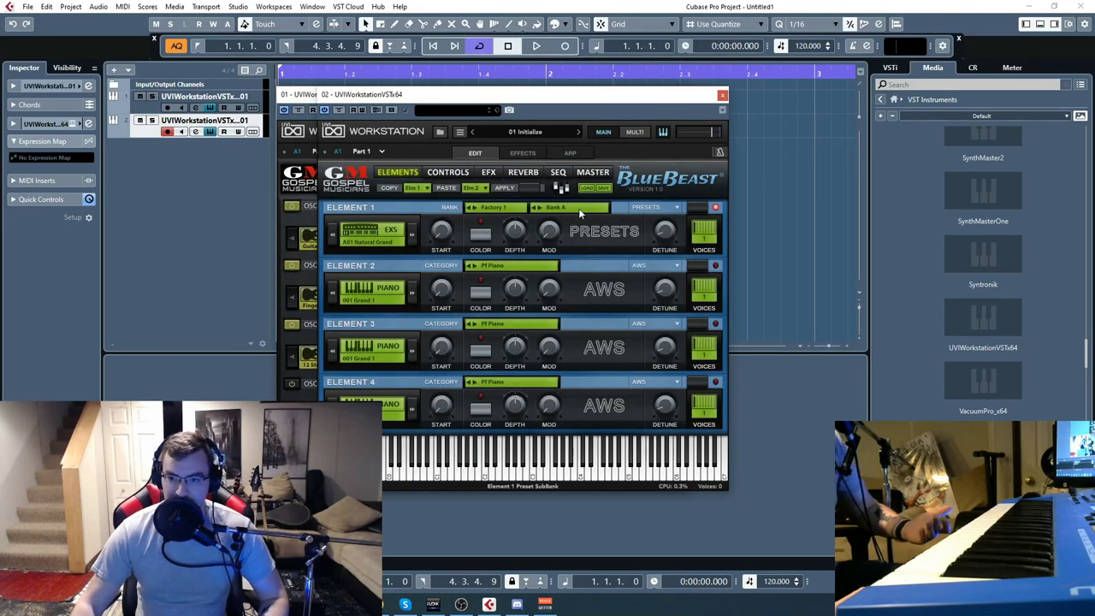
click(647, 206)
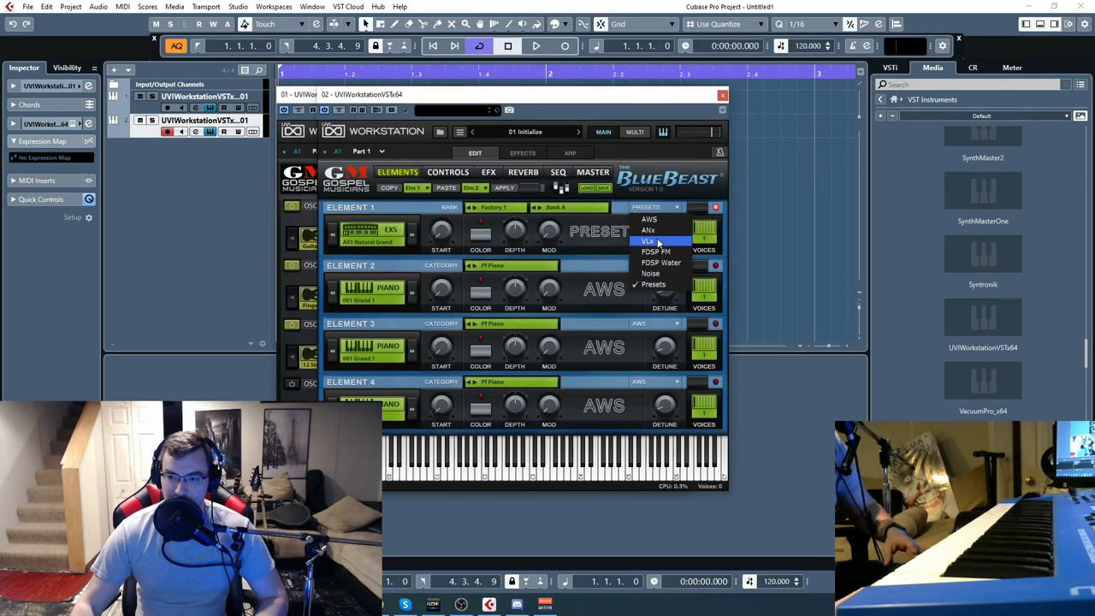
click(652, 284)
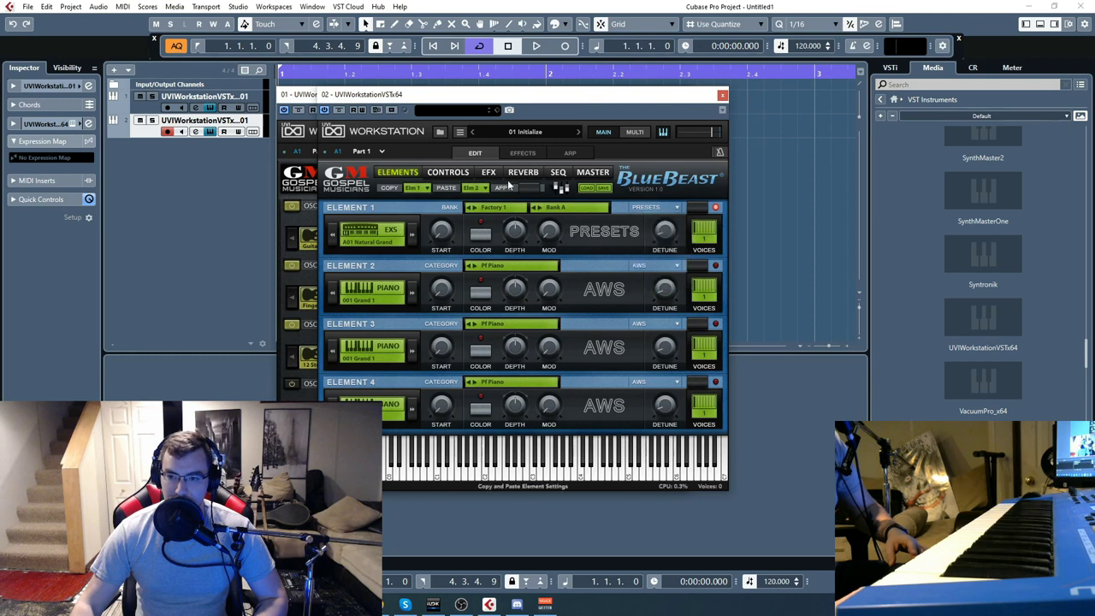
- Set Element 1's preset bank to Factory 2 and view the sub-bank choices
click(501, 207)
click(574, 211)
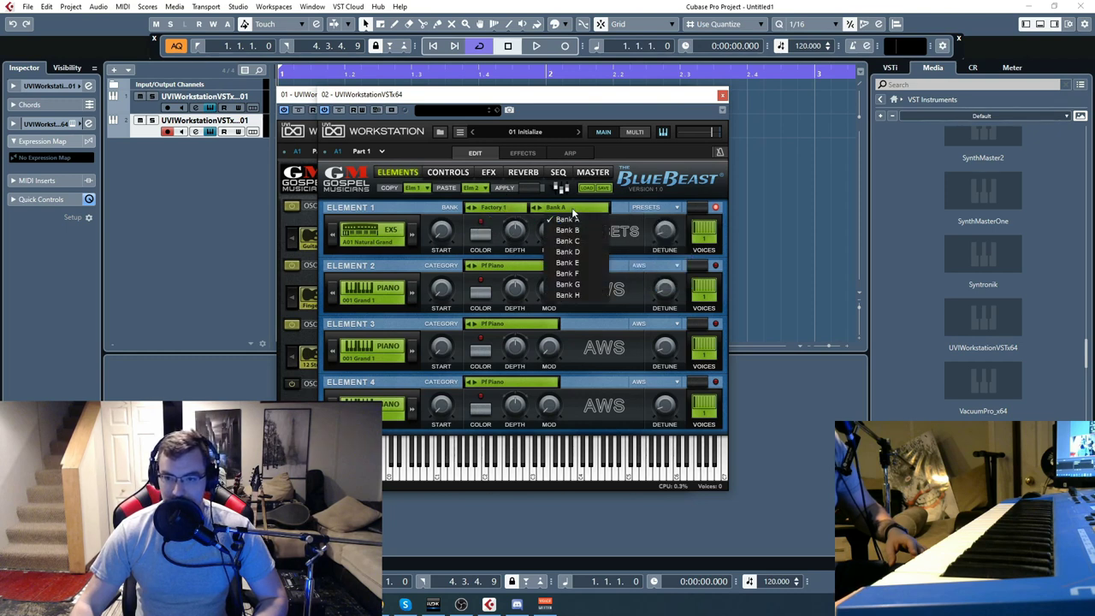
click(493, 210)
click(510, 231)
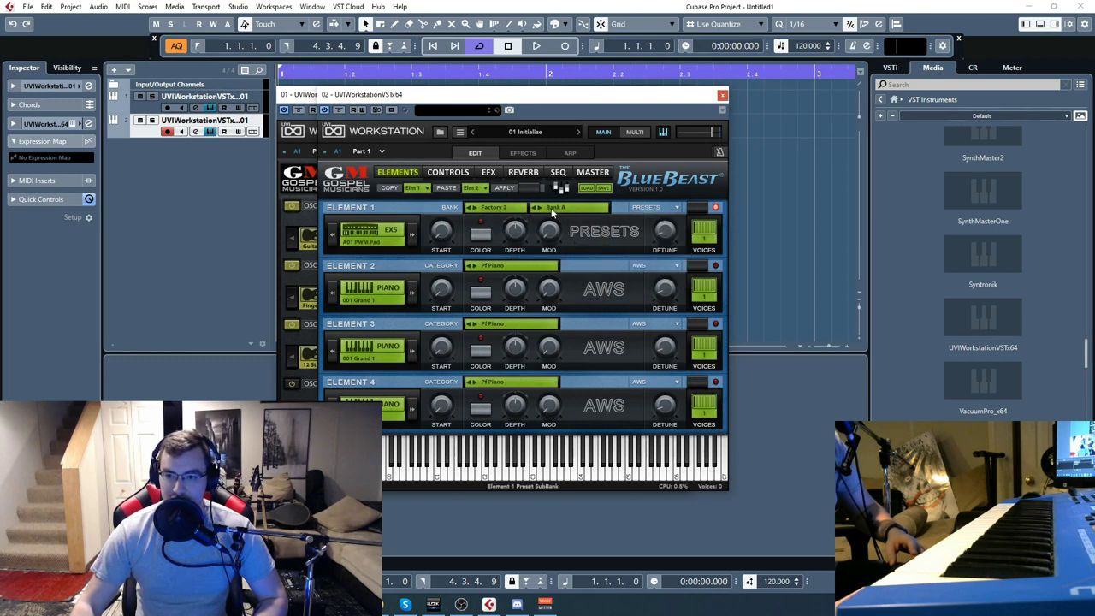
click(557, 209)
- Set Element 1 to Factory 1, Bank E, and advance through its brass presets to E03 Earth Brass
click(512, 209)
click(539, 219)
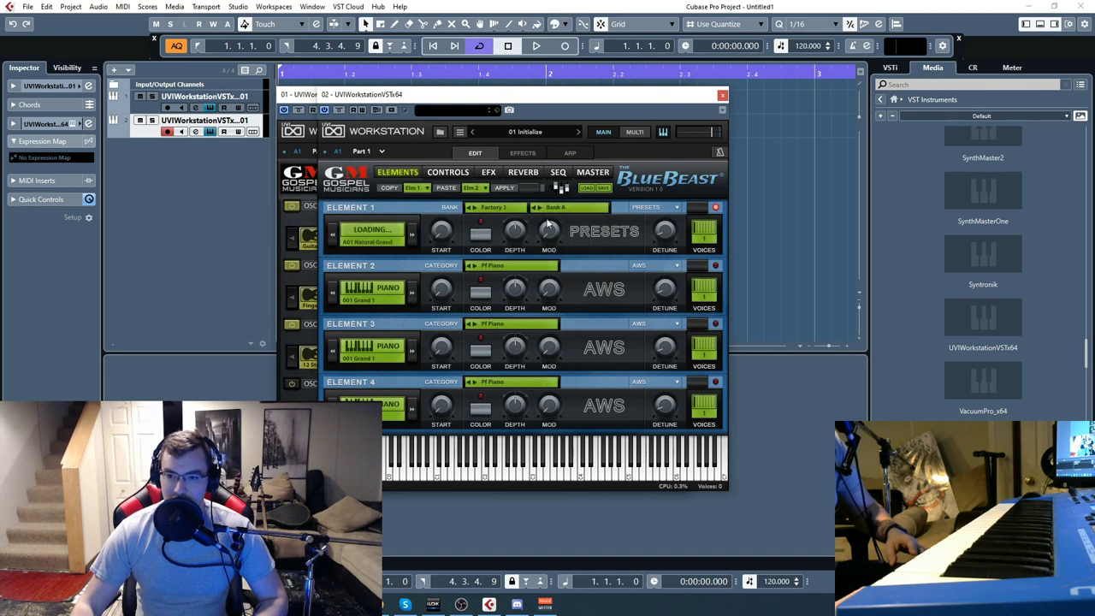
click(566, 208)
click(577, 267)
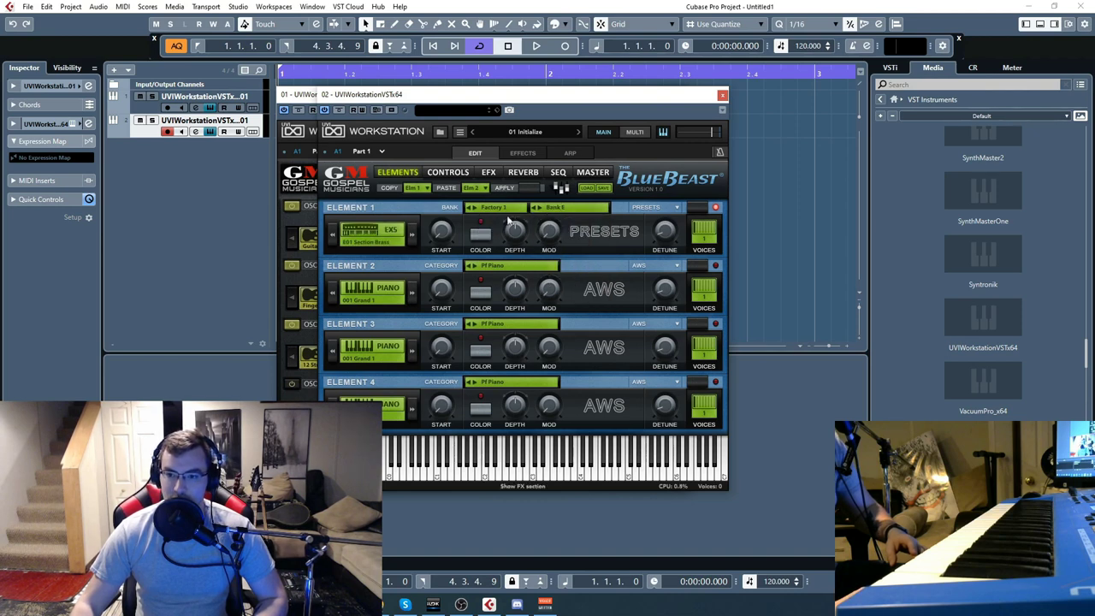
click(412, 234)
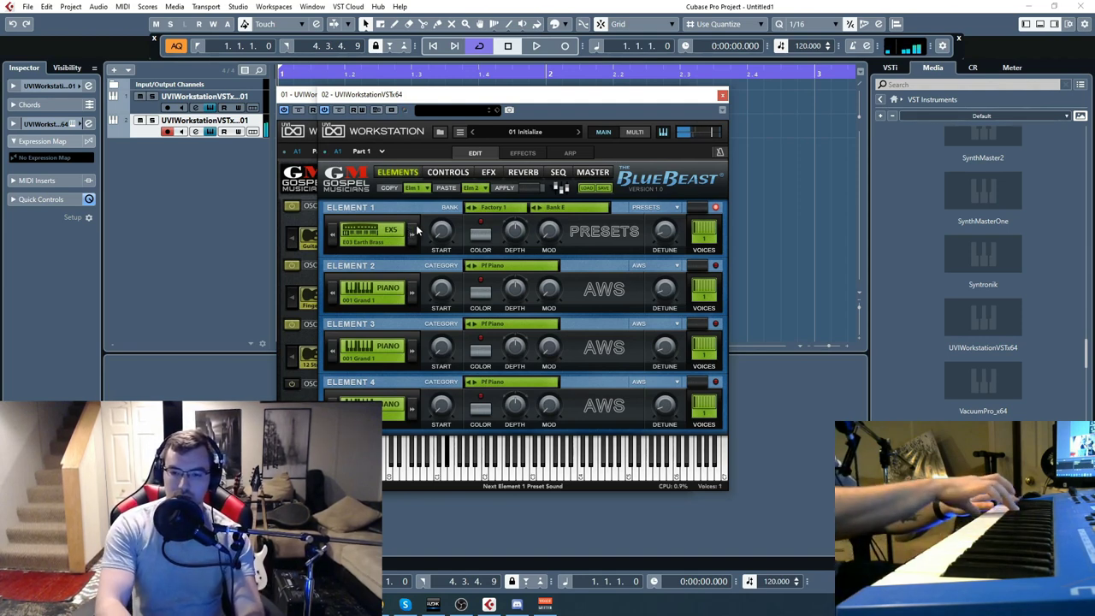
scroll(398, 237, up, 10)
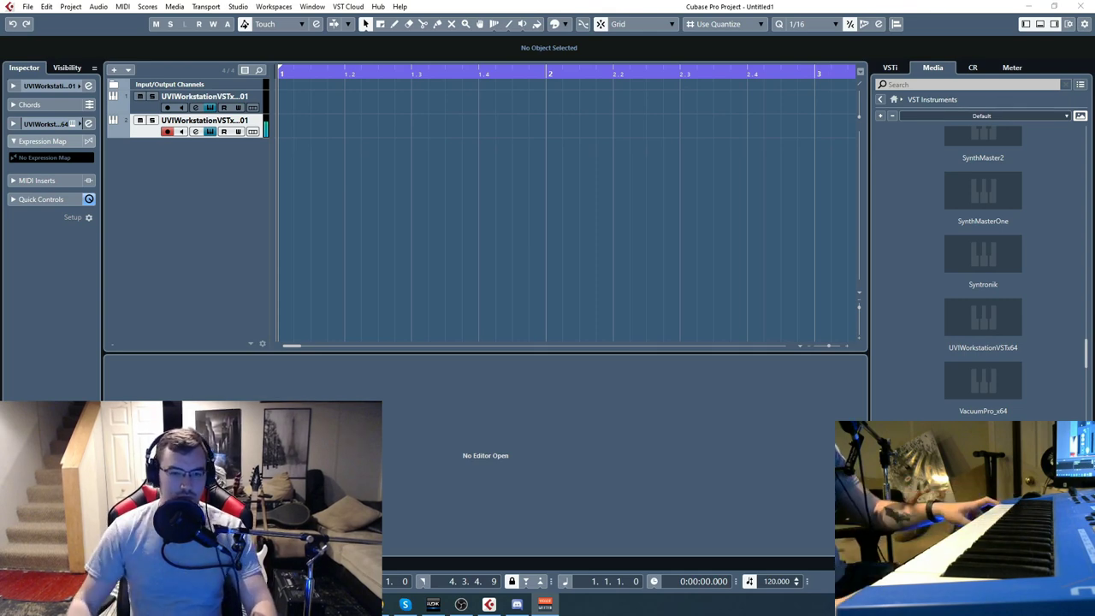
- Reopen track 2's instrument and audition the Element 1 guitar presets in Factory 2, Bank C, including C02 Steel Guitar
click(211, 132)
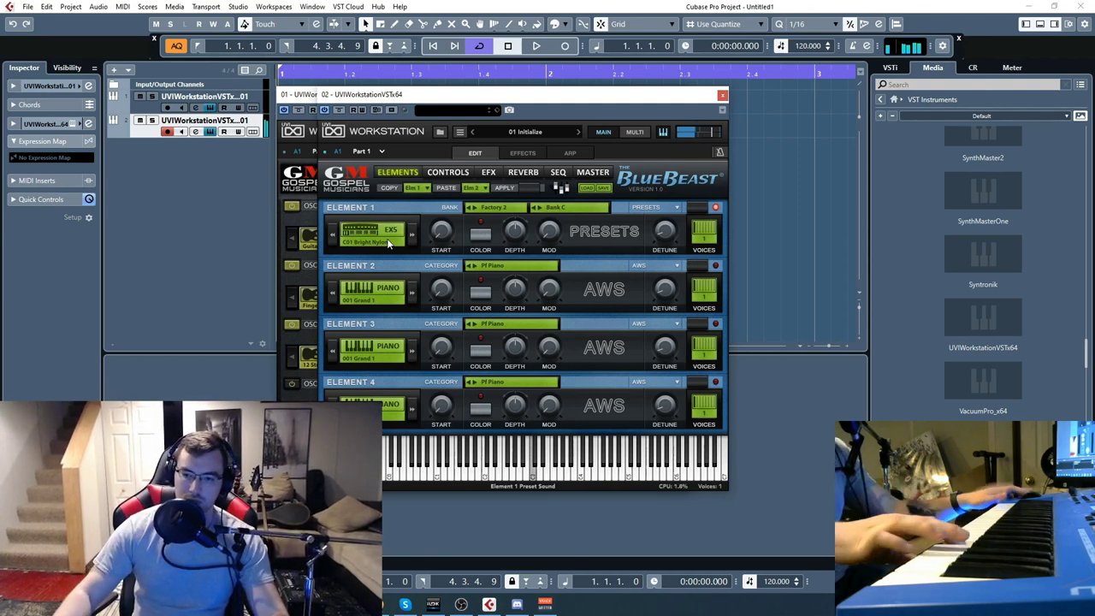
click(412, 234)
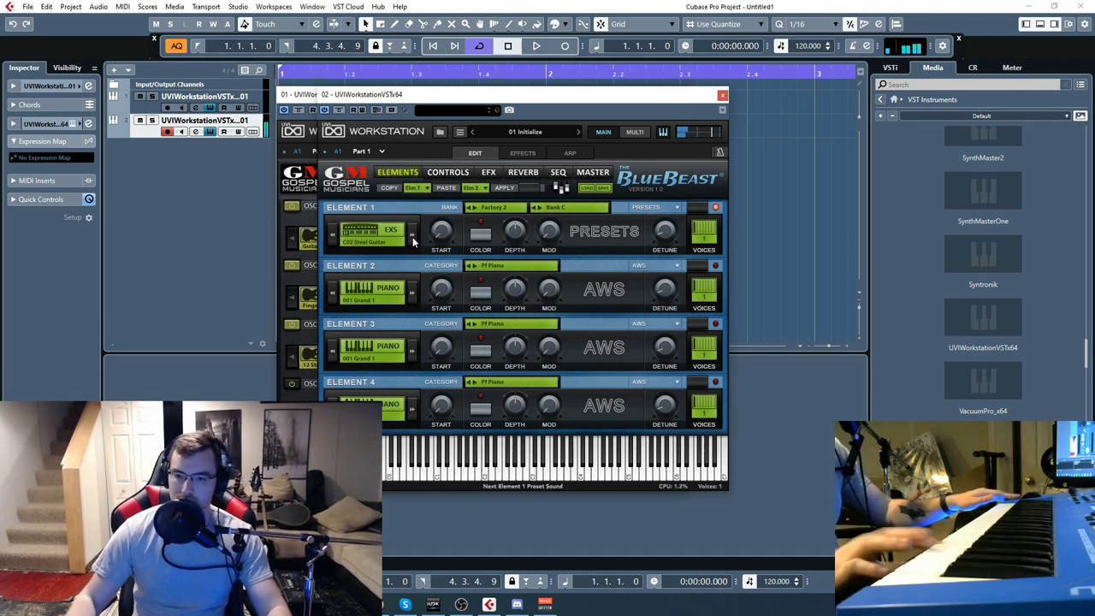
click(412, 235)
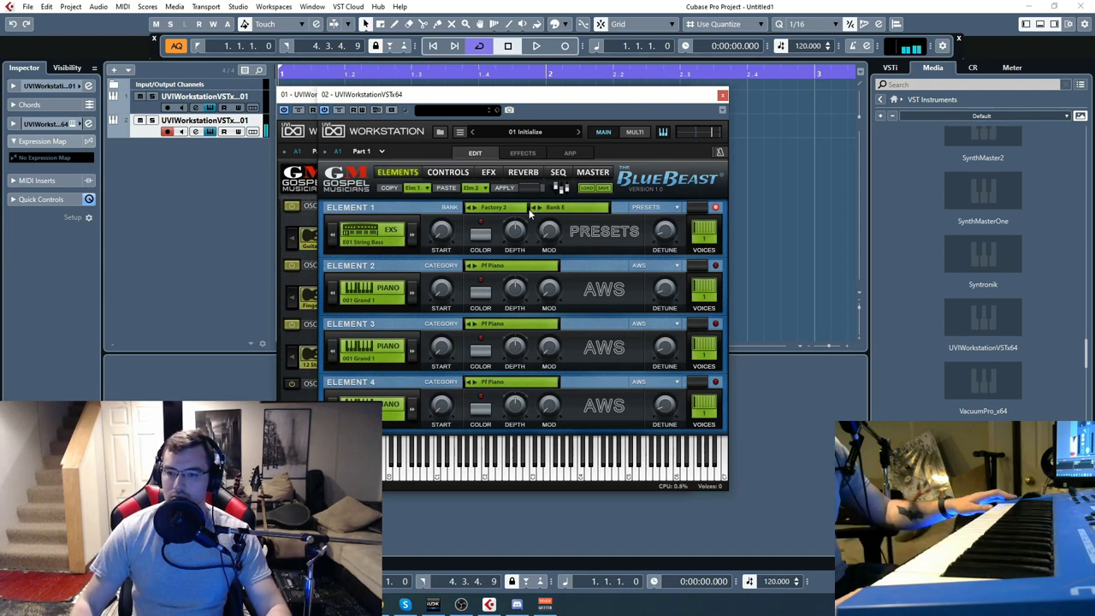
- Audition the Element 1 bass presets in Factory 2, Bank E, through E08 Fretless
click(412, 234)
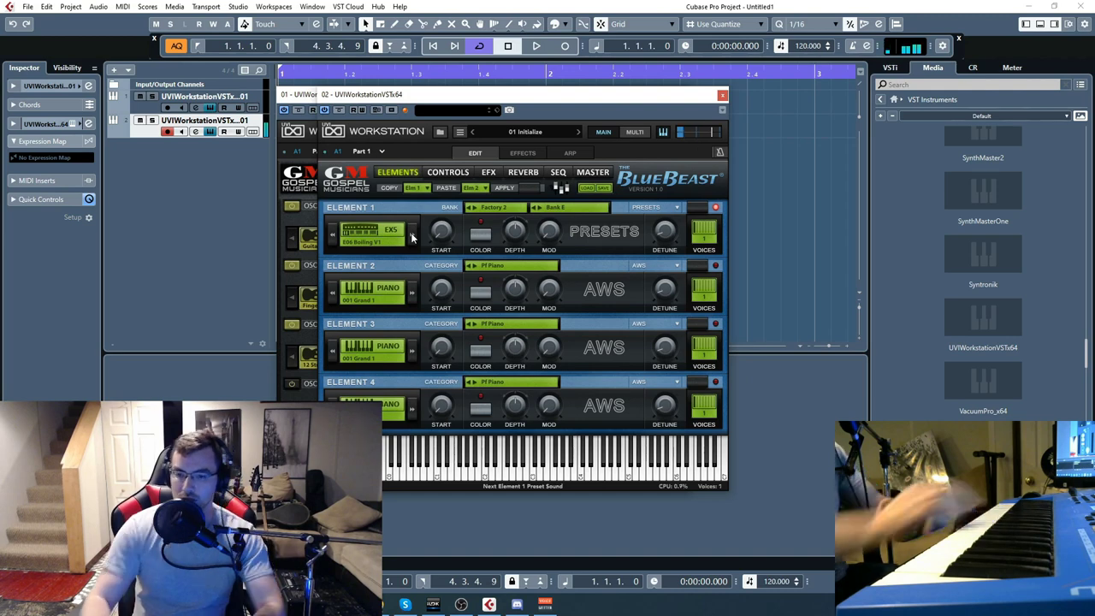
click(412, 236)
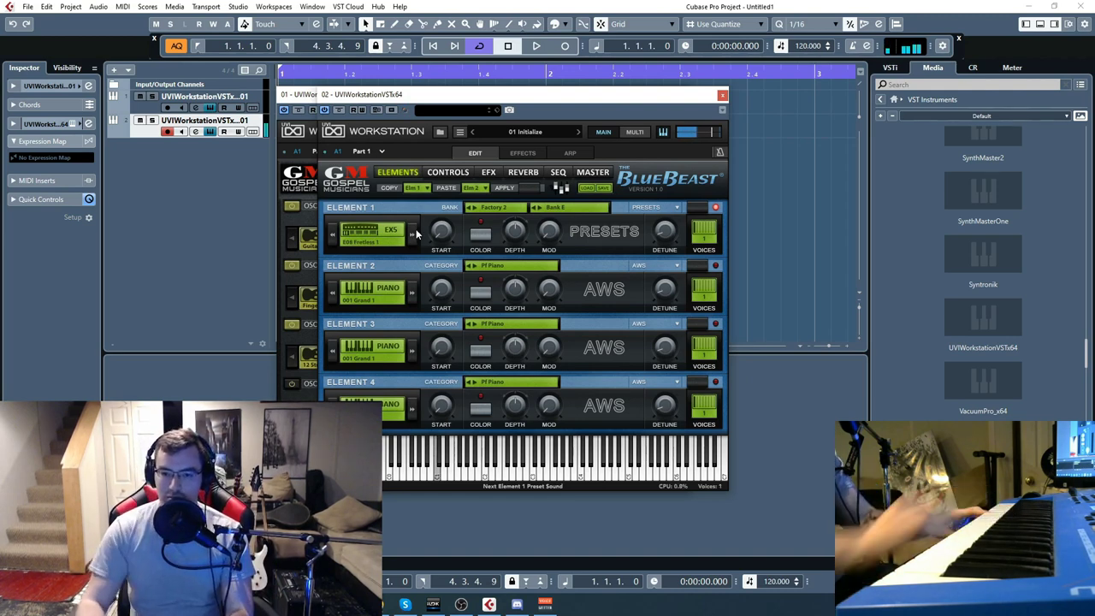
click(411, 234)
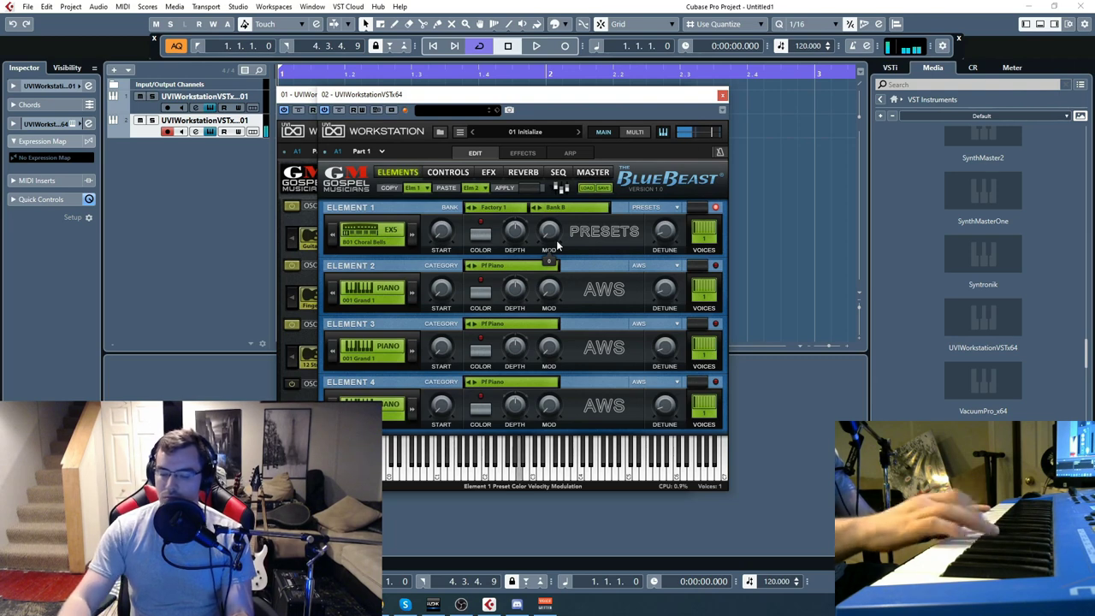
- Audition the Element 1 electric piano presets in Factory 1, Bank B, from B02 EP Grusin V4 to B06 Tornado EP V2
click(412, 237)
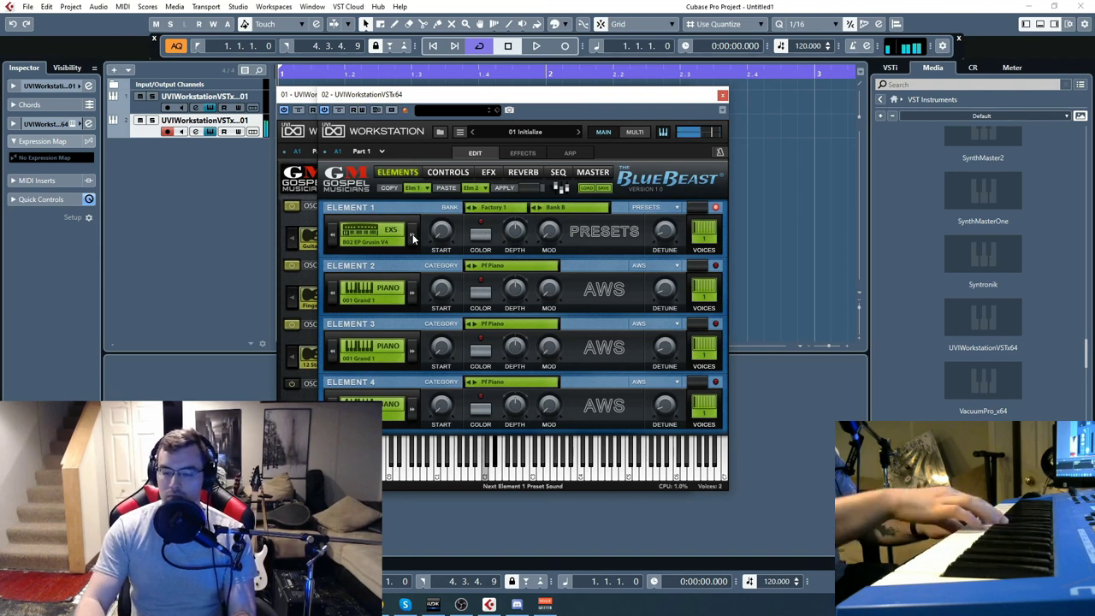
click(412, 236)
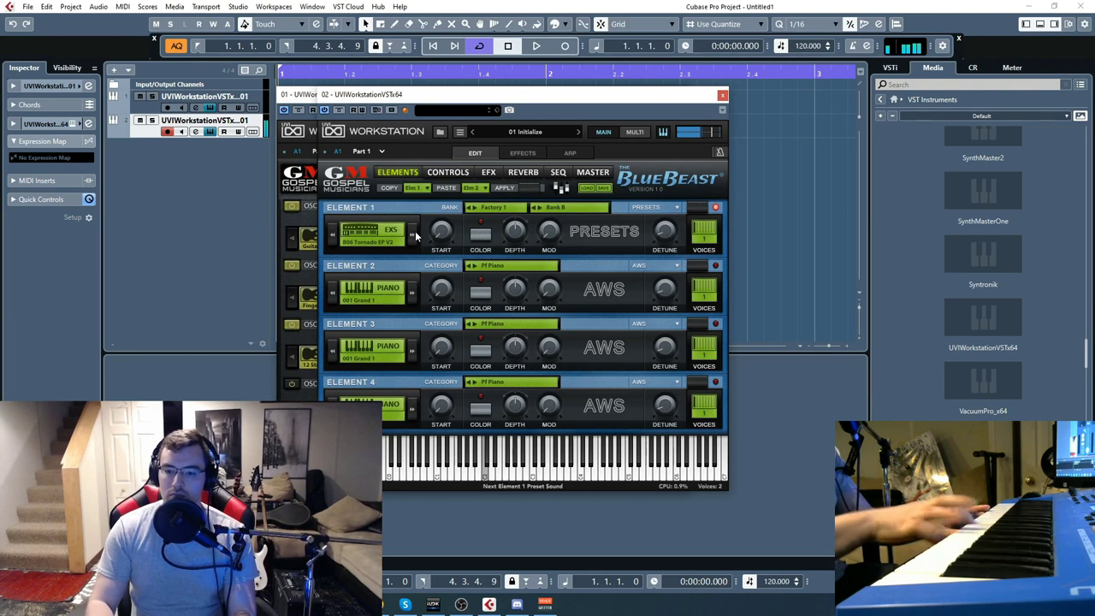
- Switch Element 1 to Factory 1, Bank D, and audition its organ presets from D02 Slider B3 through D08 Rock
click(537, 207)
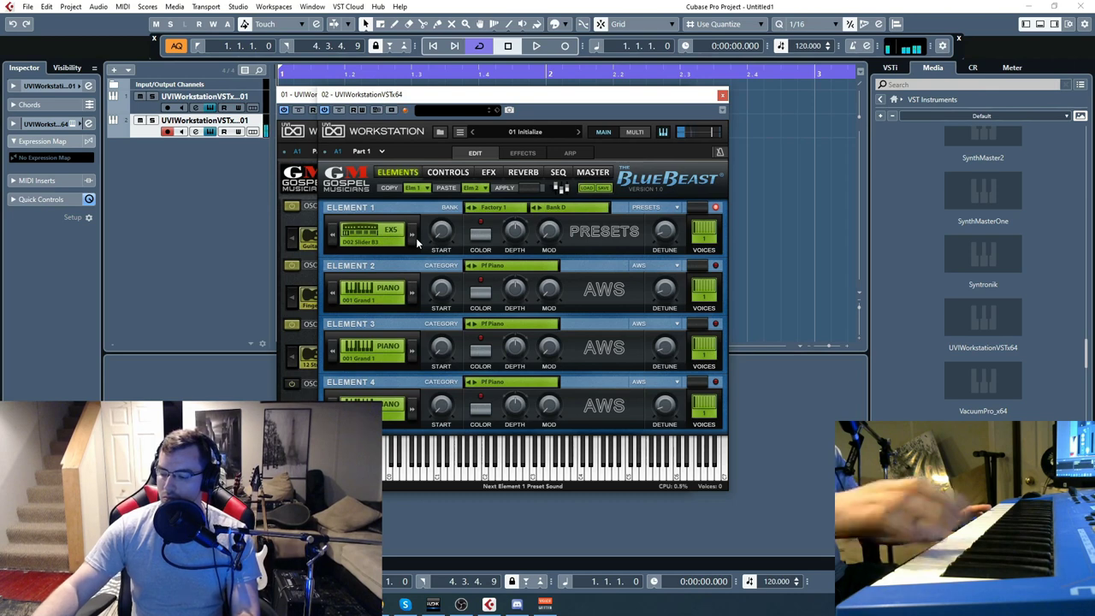
click(414, 238)
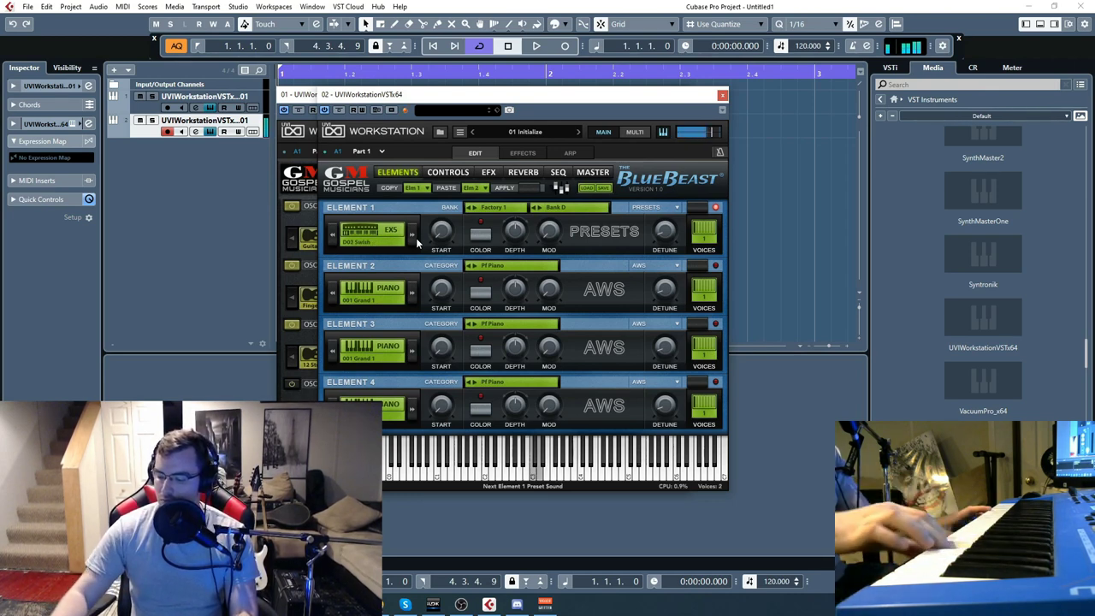
click(414, 238)
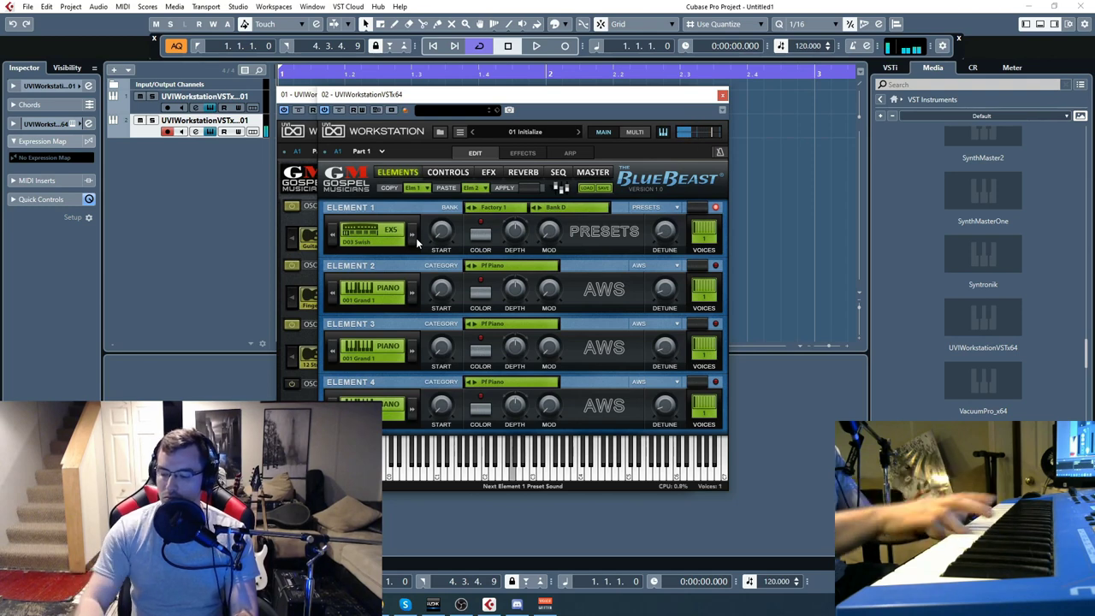
click(414, 238)
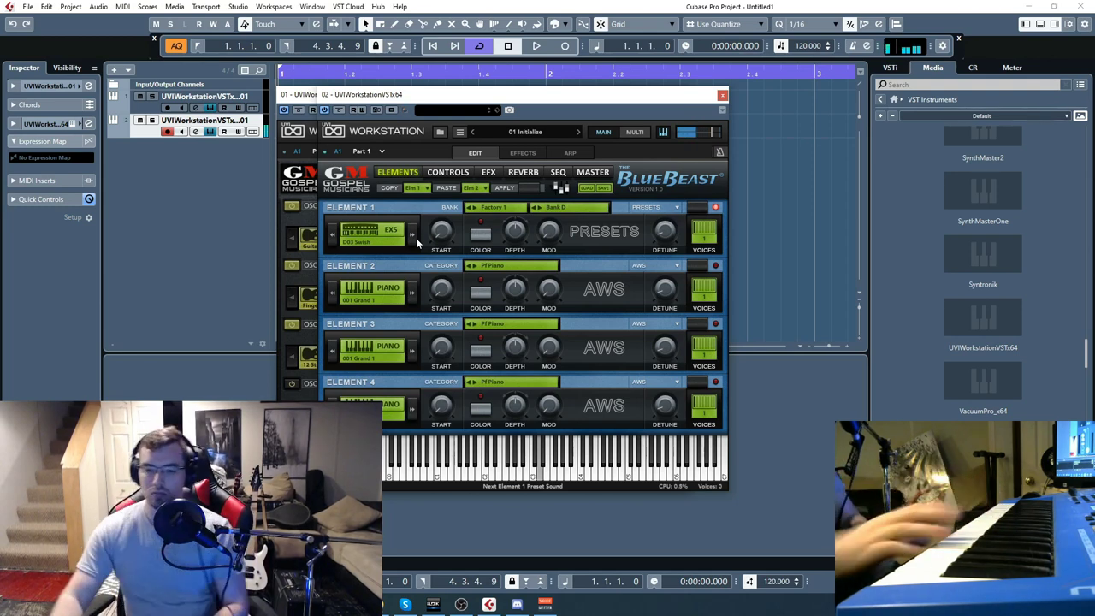
click(415, 240)
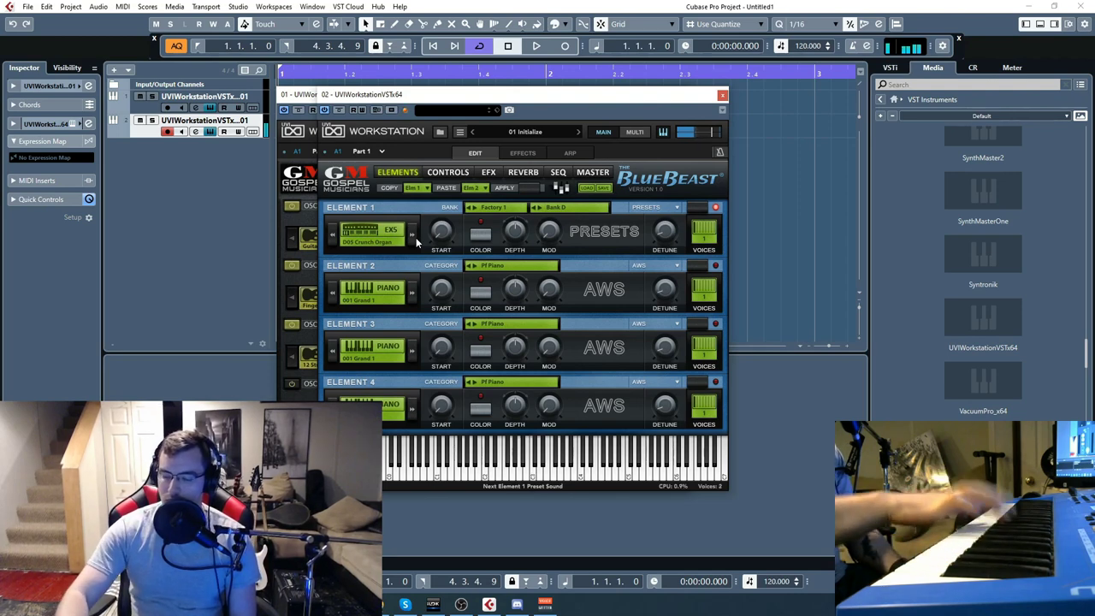
click(413, 239)
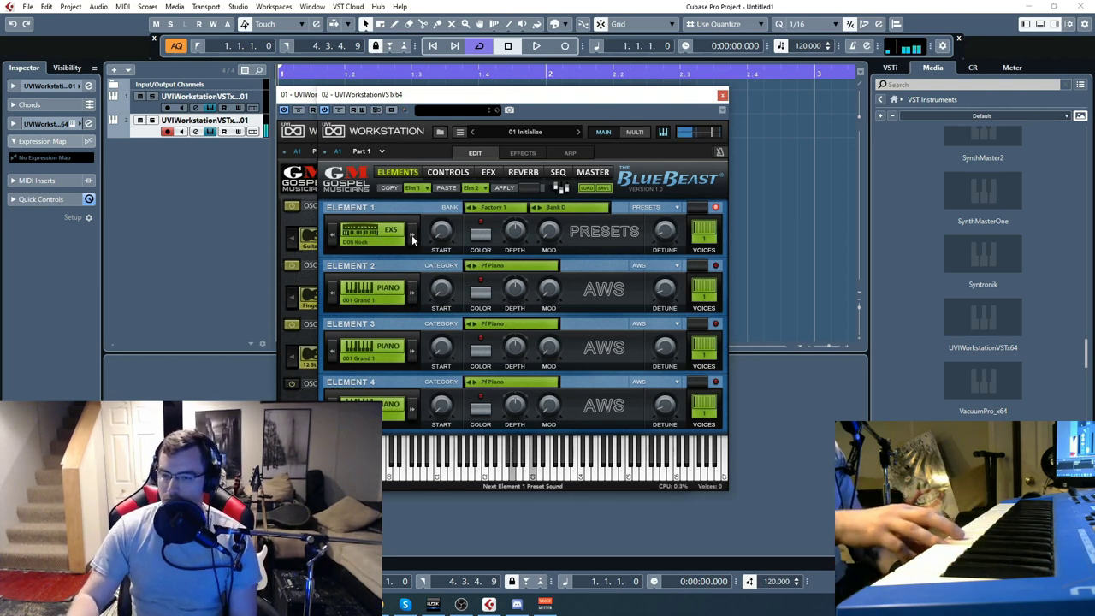
click(413, 239)
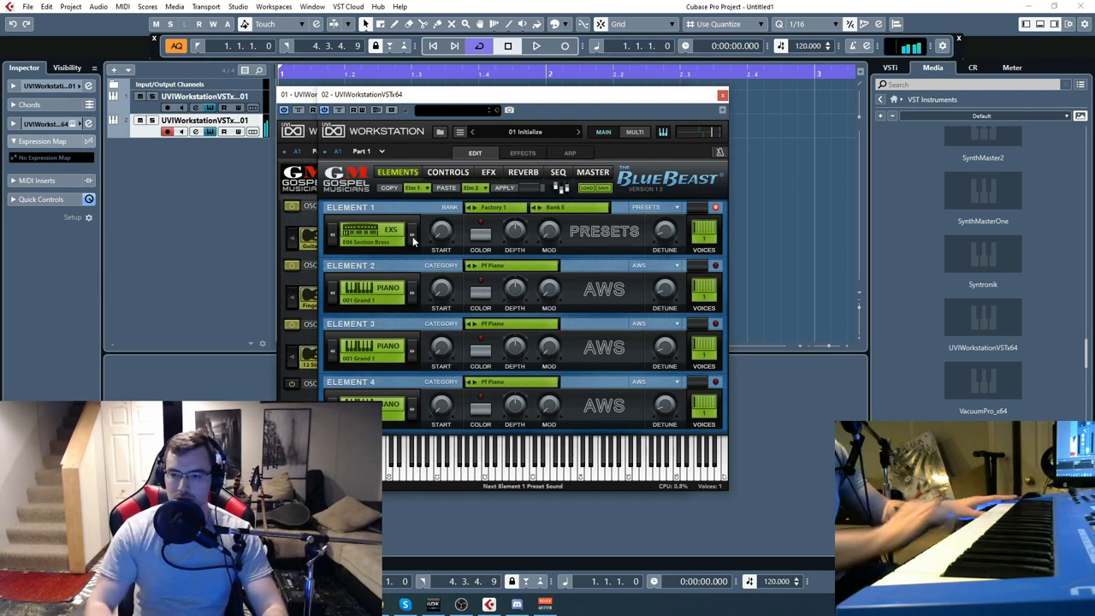
- Advance Element 1 through Factory 1, Banks F and G, and audition the Bank G string presets from G01 through G16
click(539, 208)
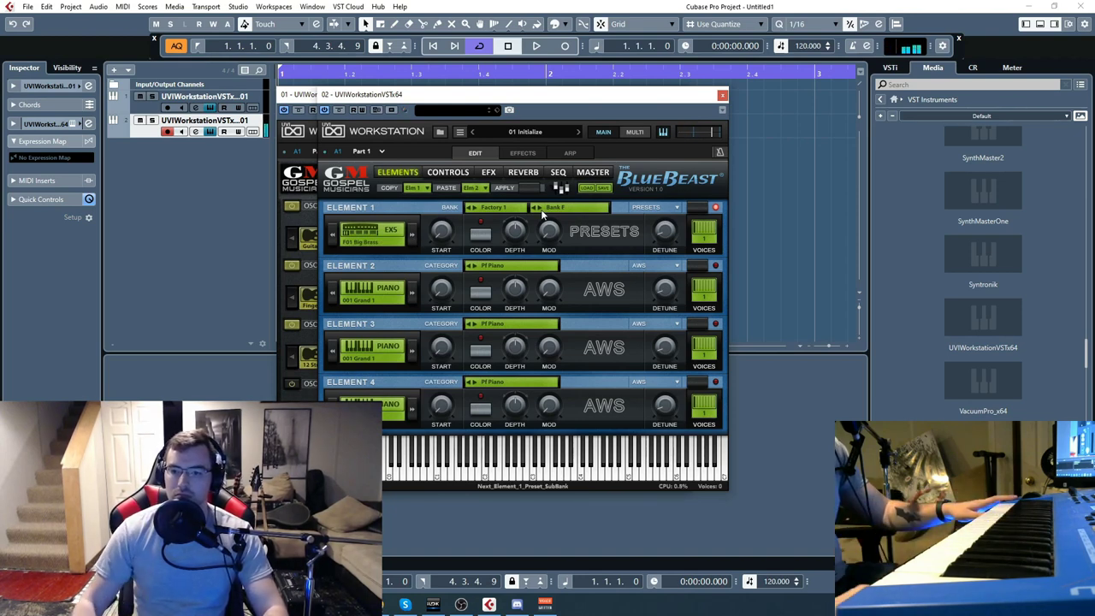
click(539, 209)
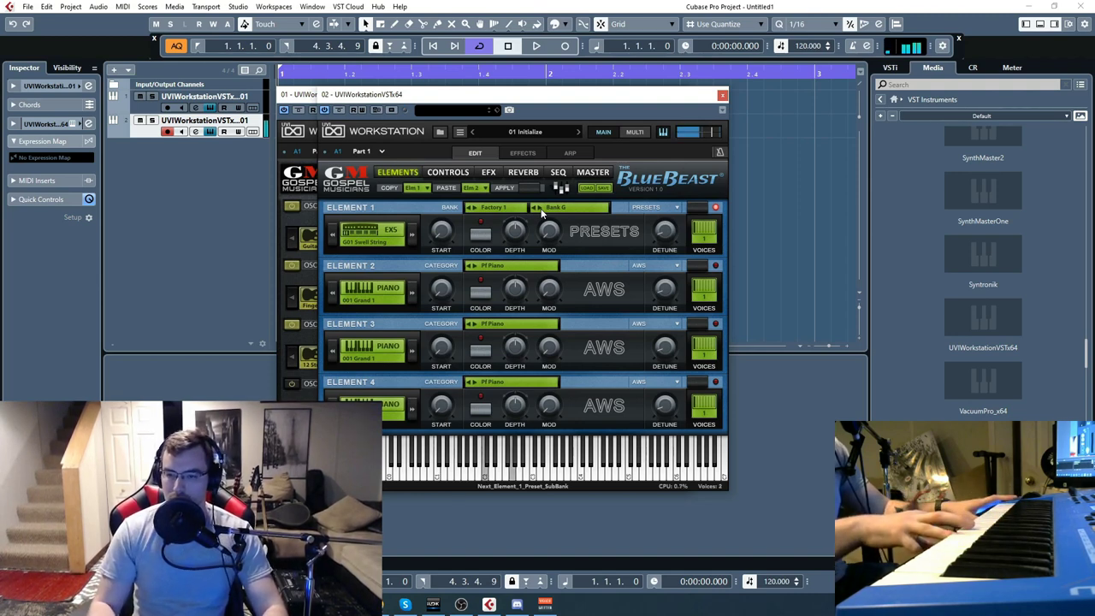
click(415, 234)
click(416, 234)
click(415, 234)
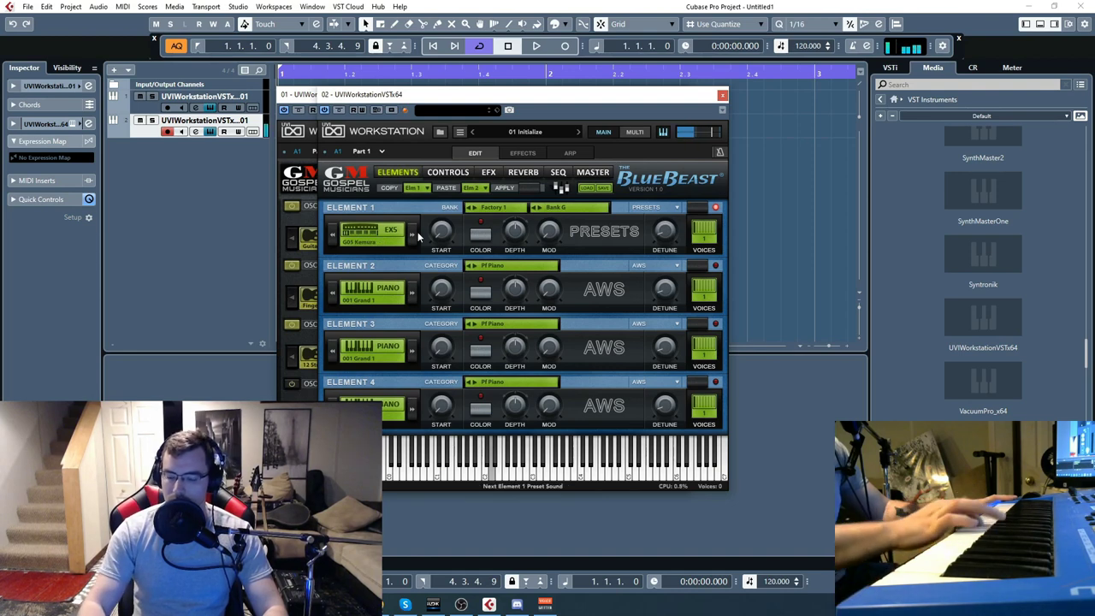
click(416, 234)
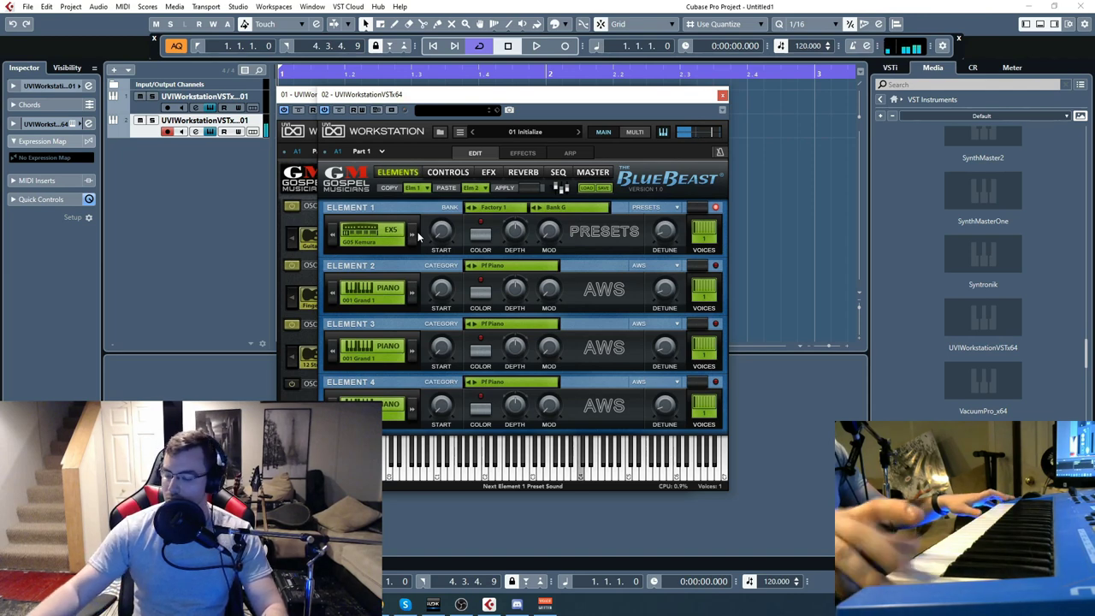
click(416, 234)
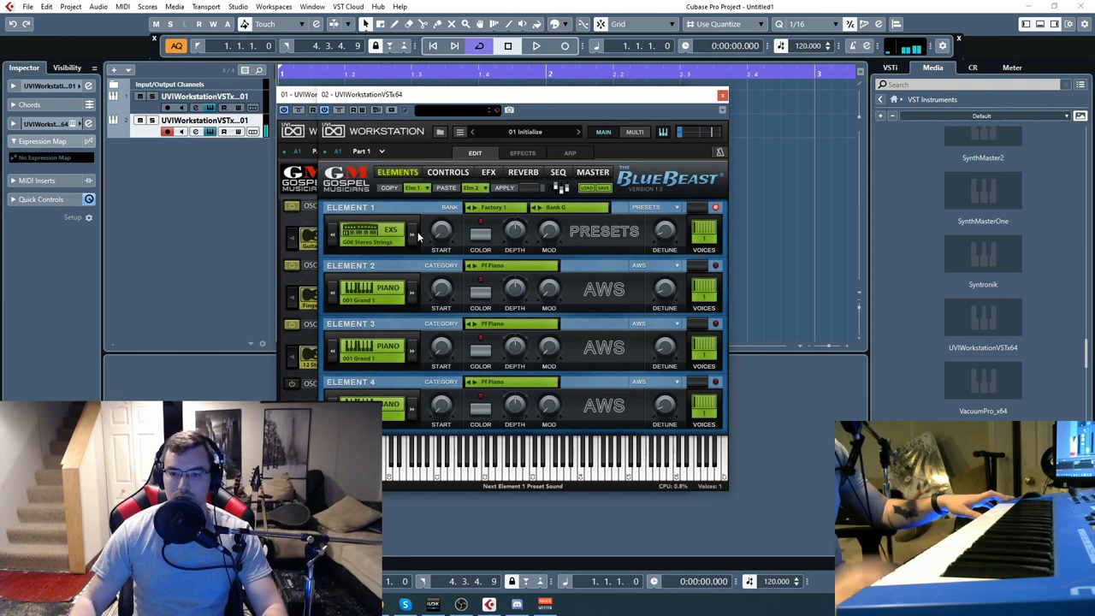
click(413, 235)
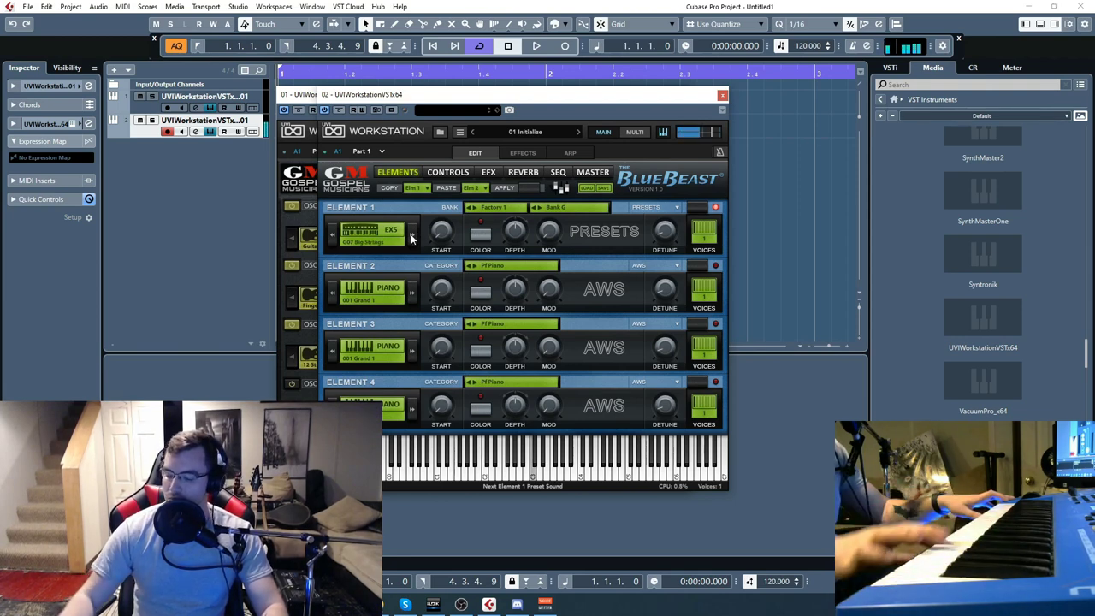
double_click(413, 235)
click(413, 235)
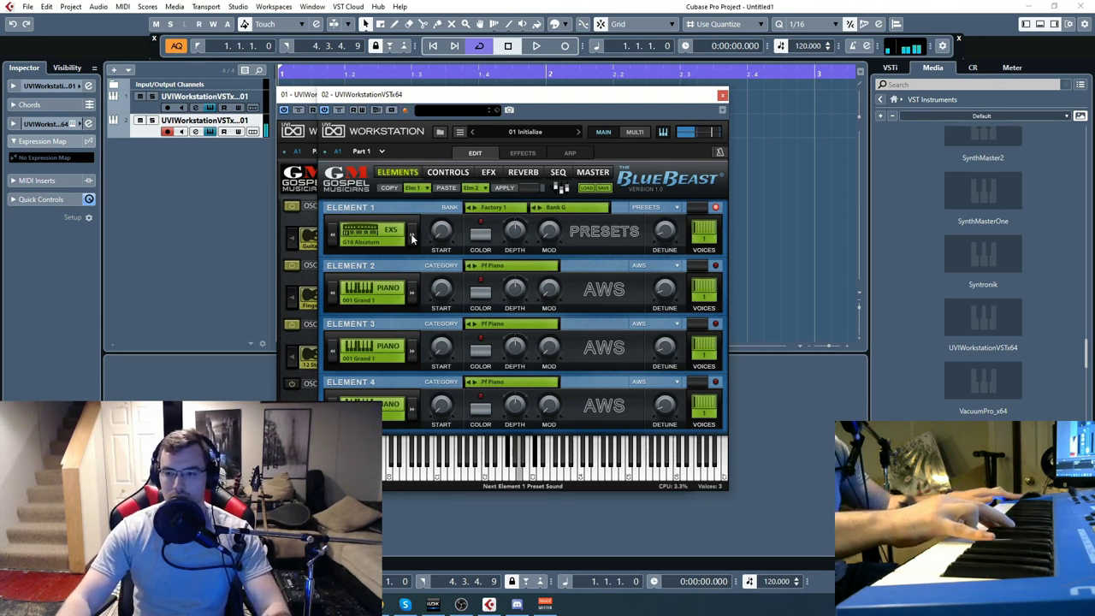
- Switch Element 1 to Factory 1, Bank H, and check the instrument's effects page before returning to its editor
click(537, 210)
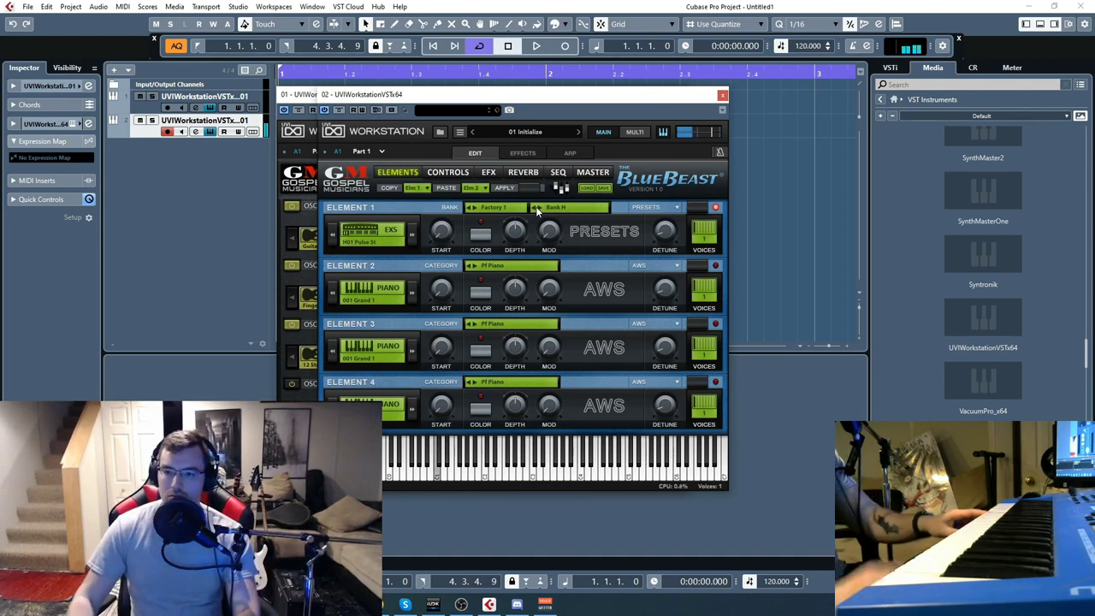
click(531, 153)
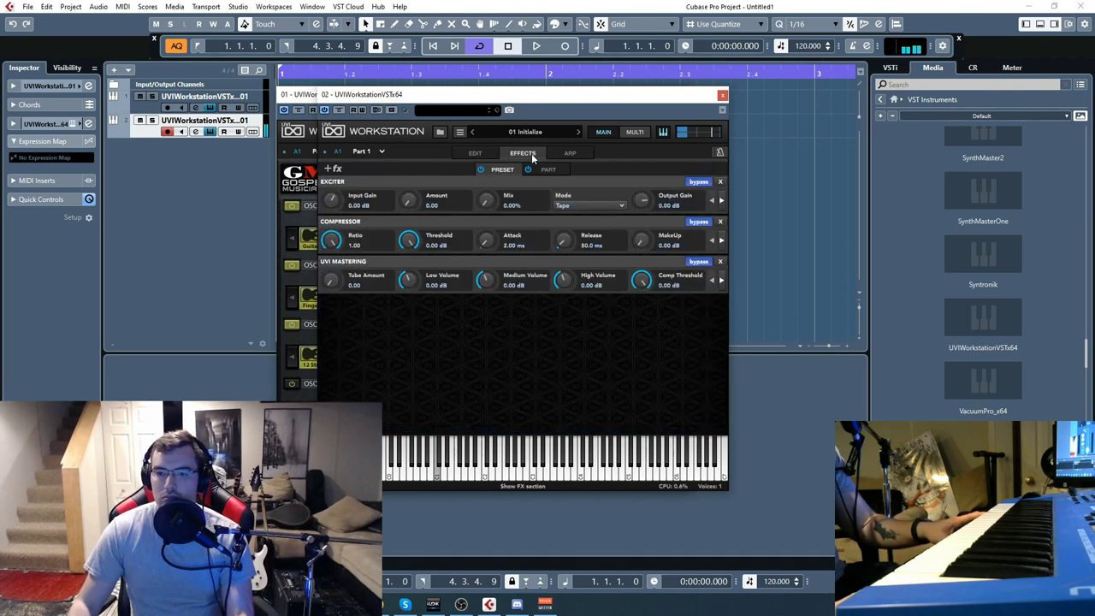
click(476, 153)
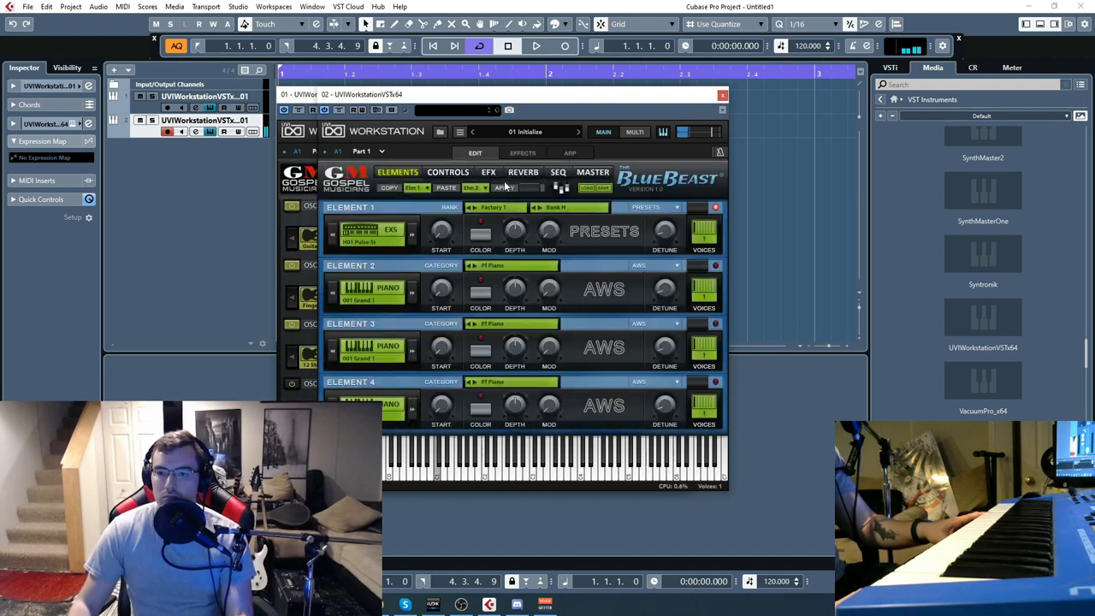
- Switch Element 1's sequencer from Arpeggiator to Gate, turn it on, and fill every other step in the gate table
click(557, 172)
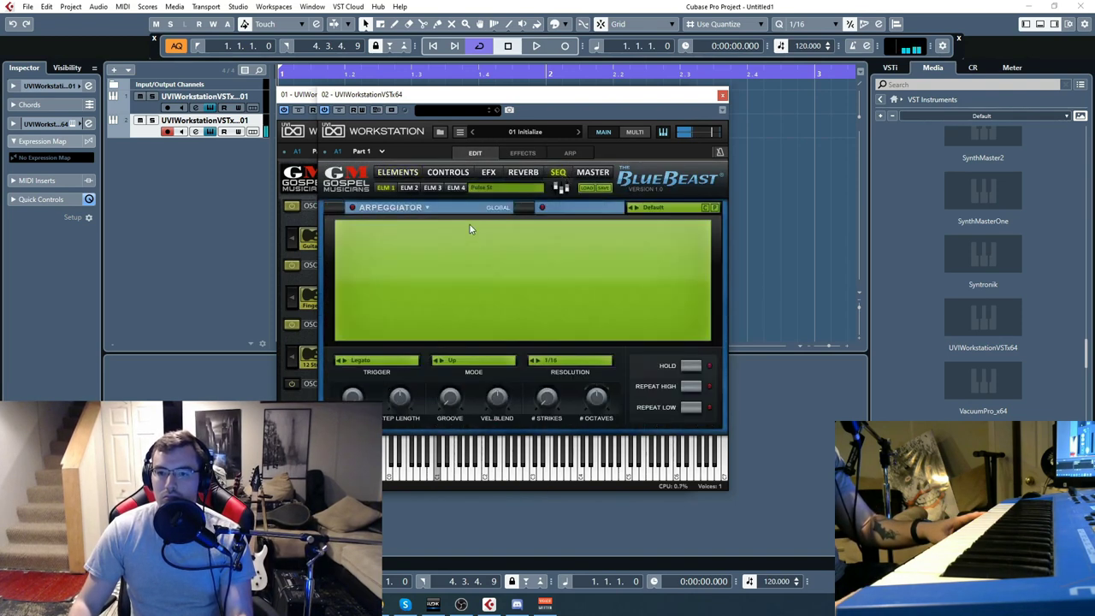
click(425, 208)
click(402, 232)
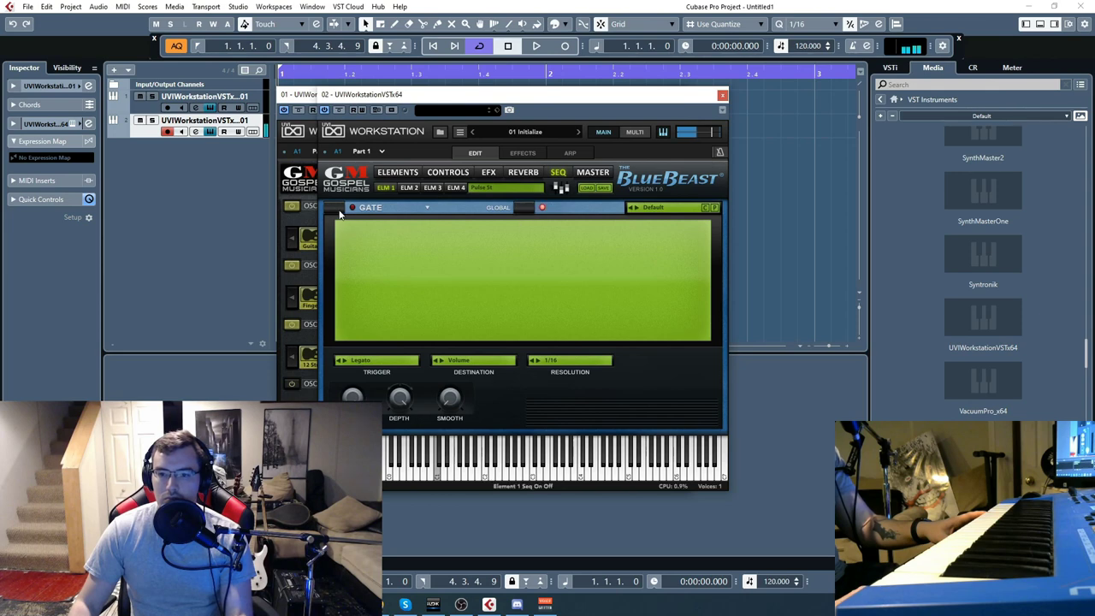
click(350, 242)
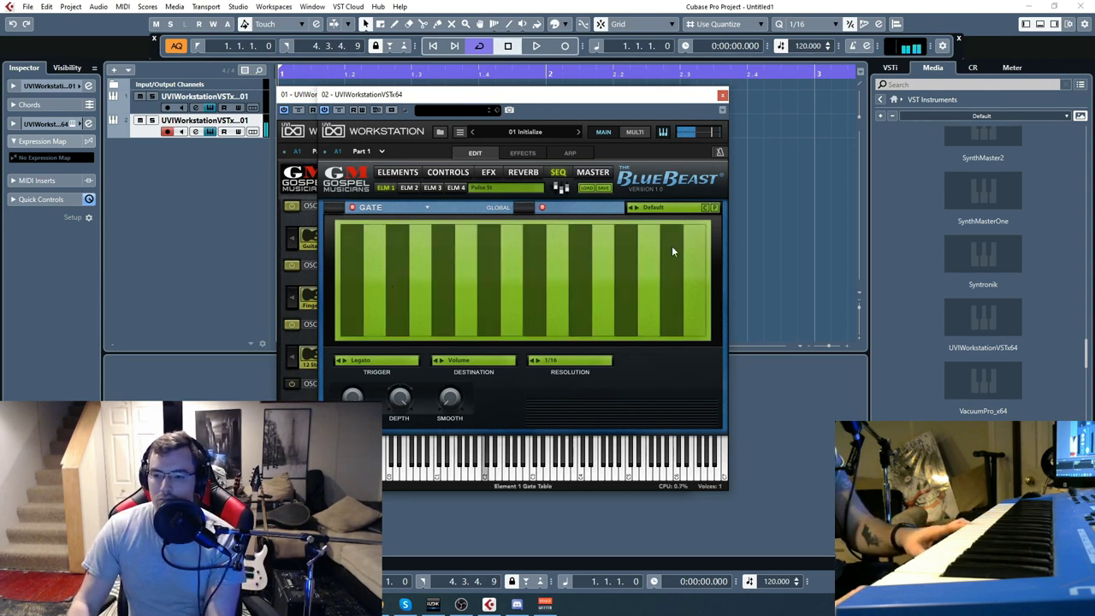
- Try different resolutions for Element 1's gate, including 1/32 dot and 1/16 tri, set it to 1/32, and turn the gate off
click(535, 360)
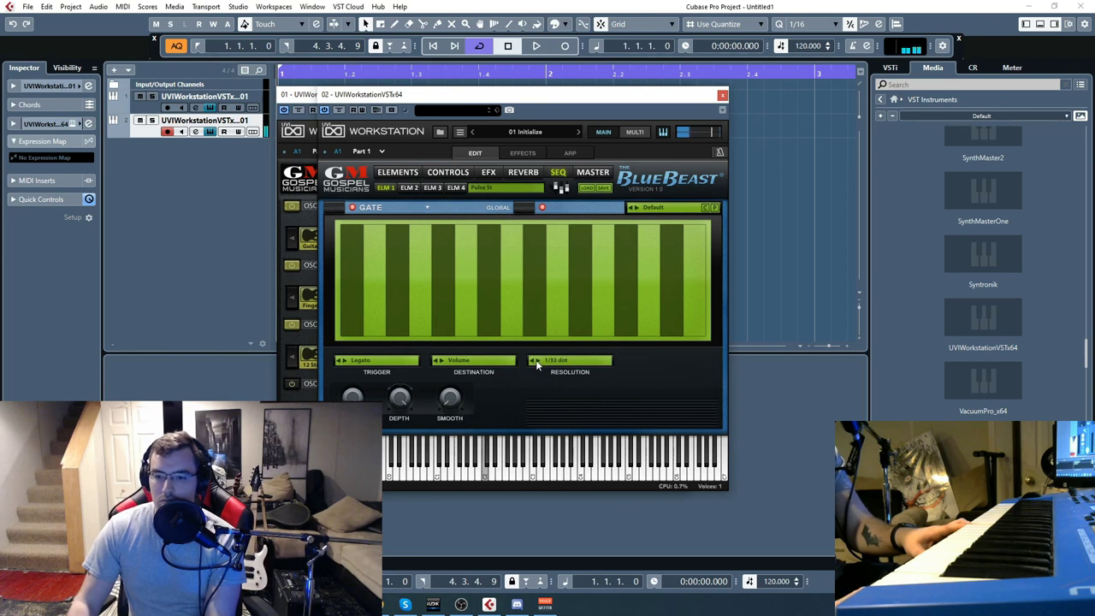
click(536, 360)
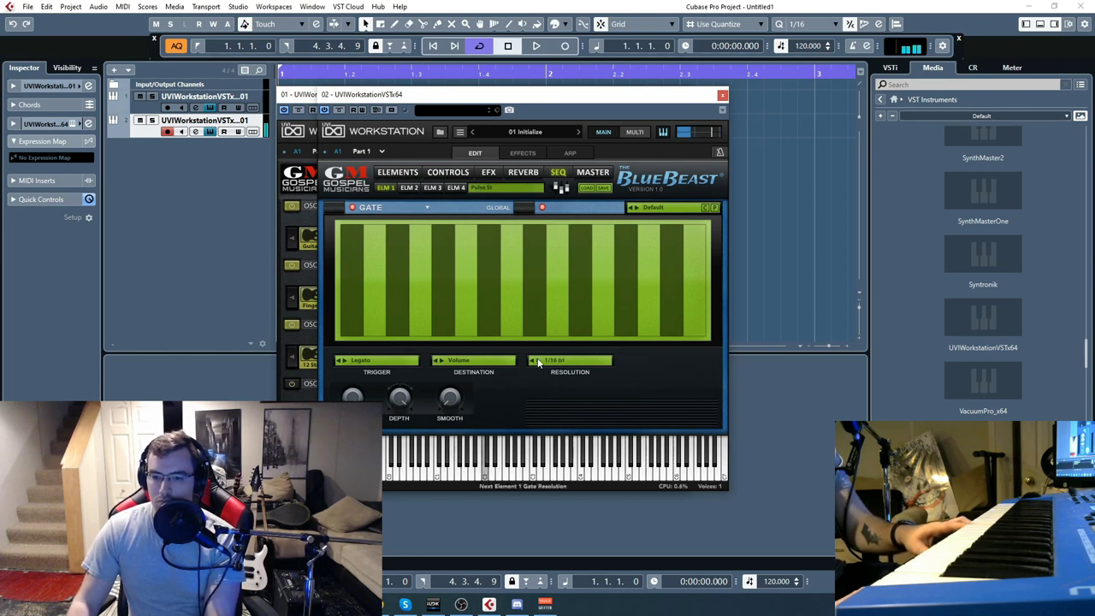
click(536, 360)
click(534, 360)
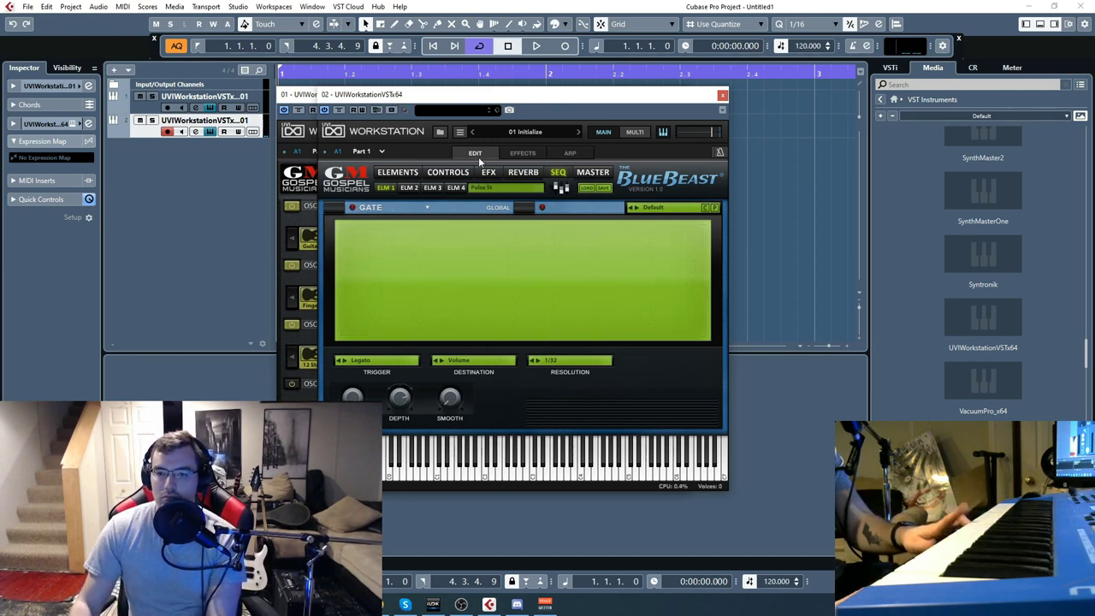
- Return to the elements page and audition Element 1's Factory 1, Bank H presets through H10 Glass Choir
click(399, 172)
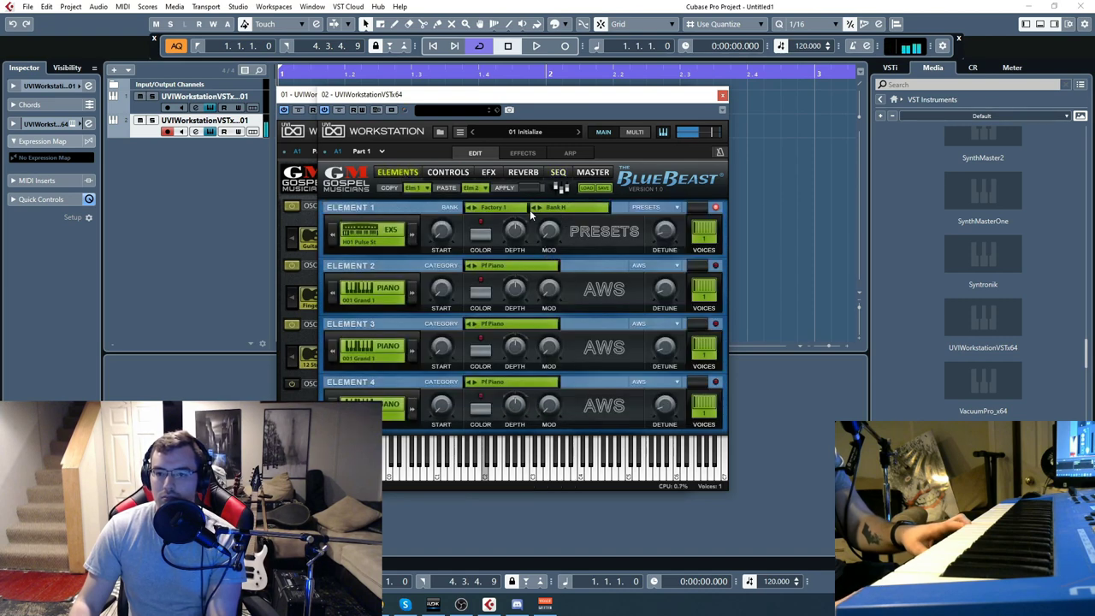
click(412, 235)
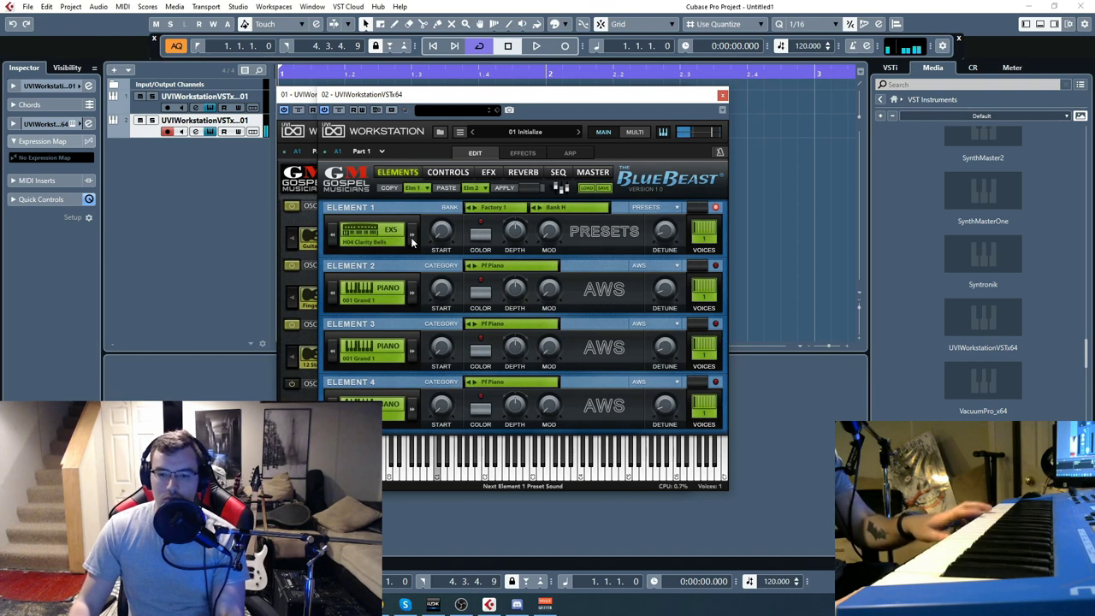
click(413, 238)
click(412, 238)
click(413, 238)
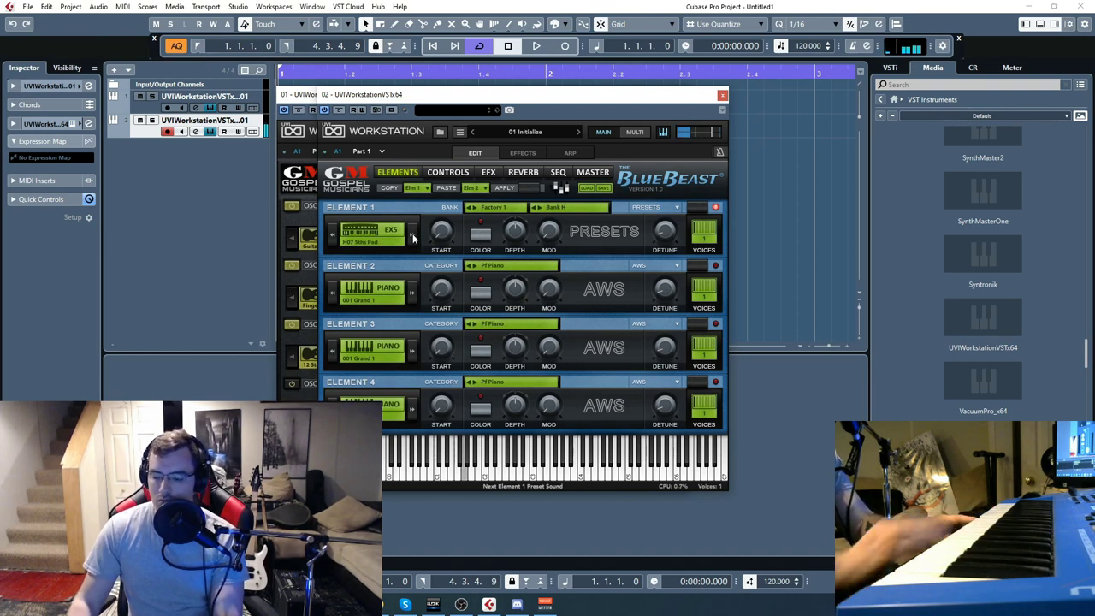
click(413, 237)
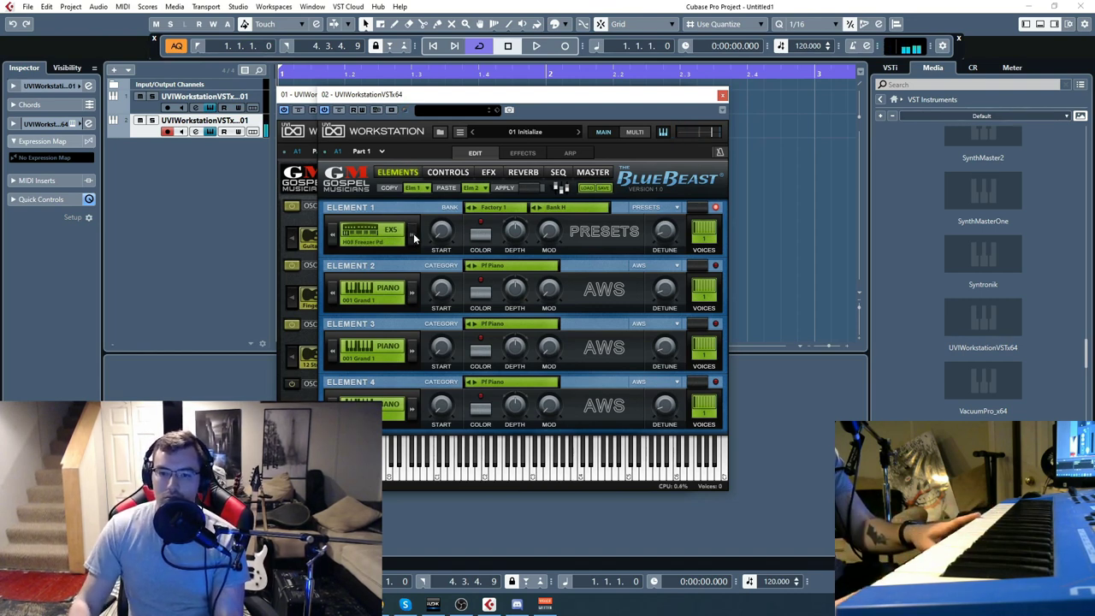
click(412, 238)
click(413, 238)
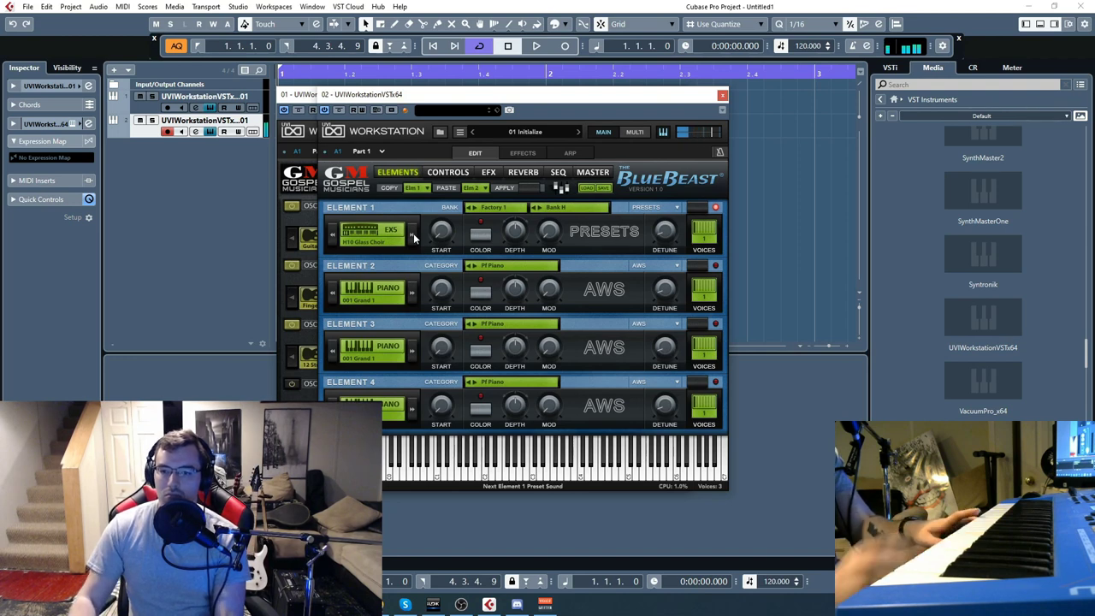
- Audition the remaining Element 1 pad presets in Factory 1, Bank H, including H13 Mysterious Pad and H14
click(413, 238)
click(413, 237)
click(413, 238)
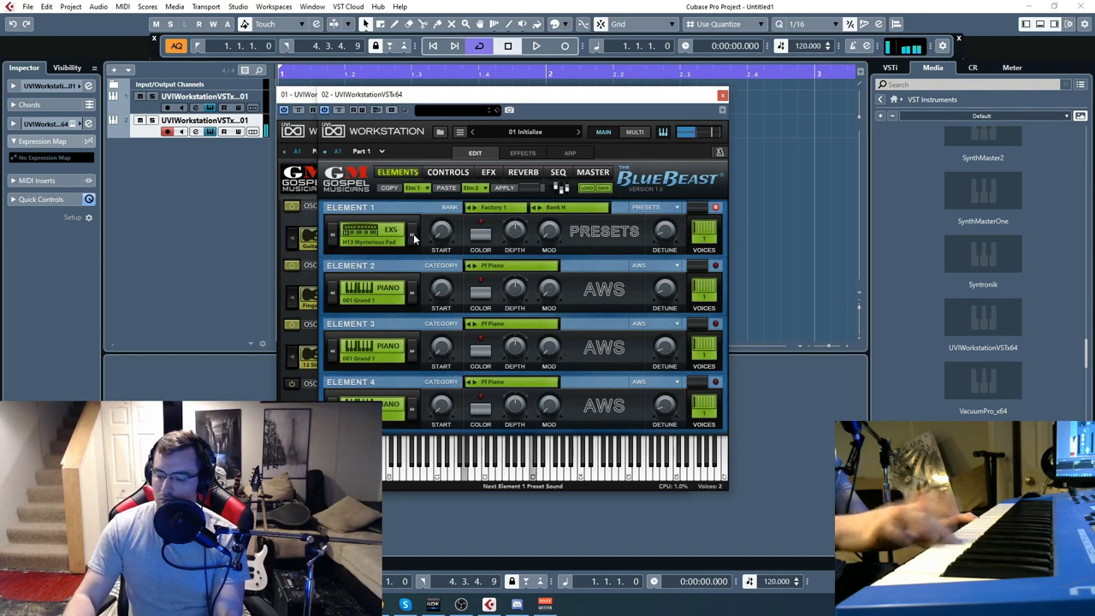
click(413, 238)
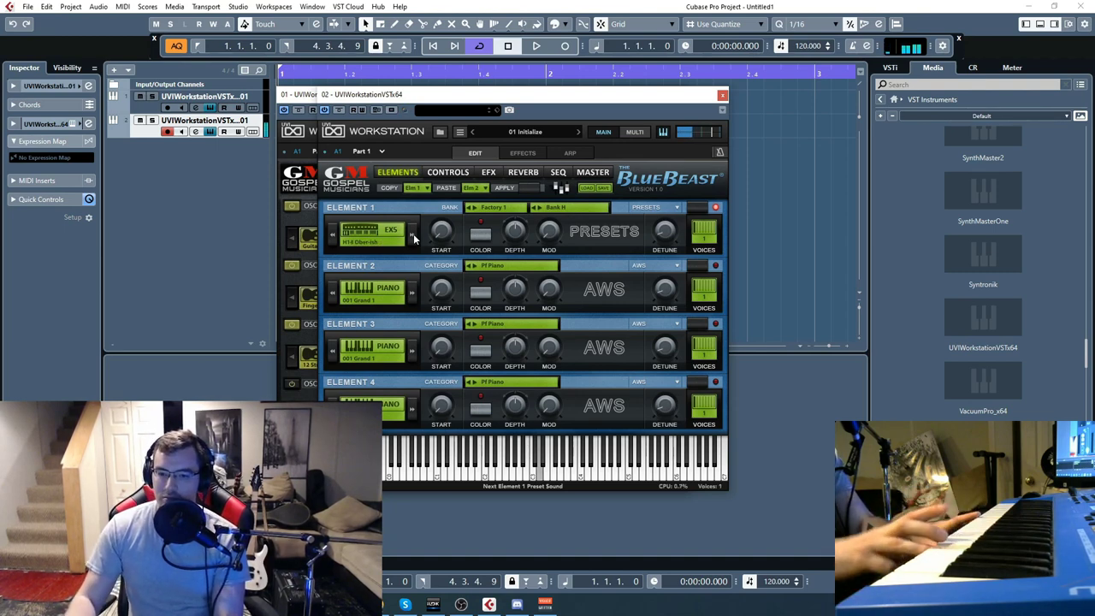
click(413, 237)
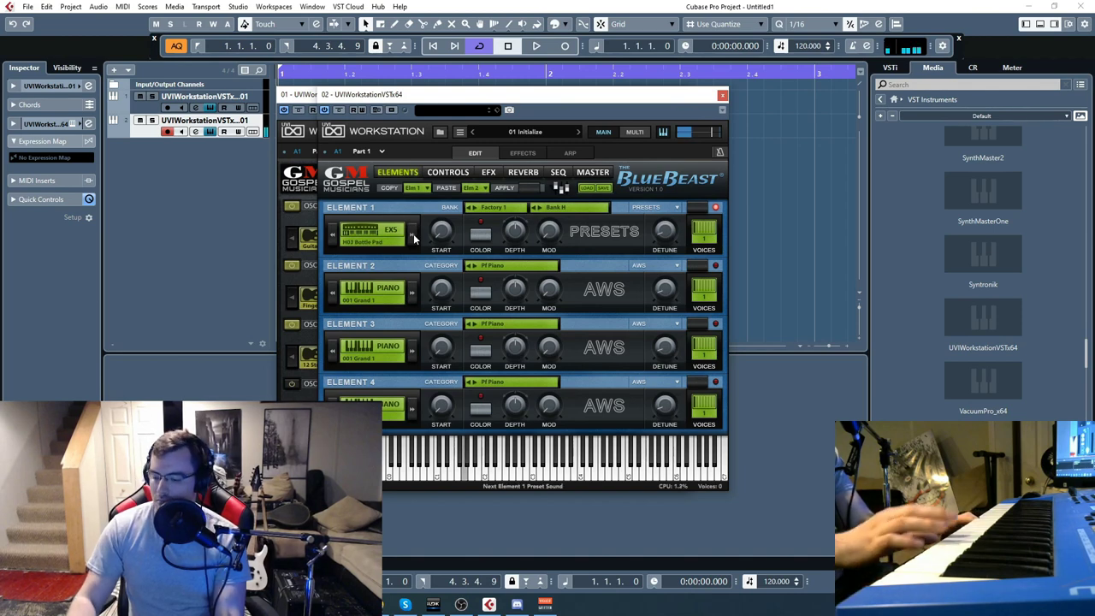
click(413, 238)
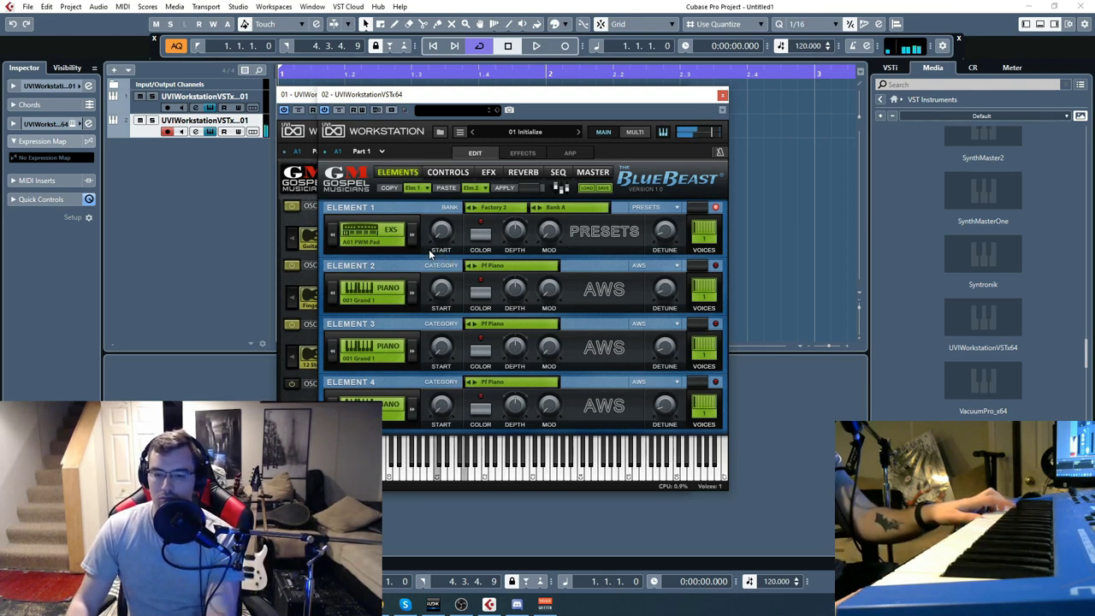
- Audition A03 Warm Pad in Factory 2, Bank A, and sample the opening presets of Banks B through G on Element 1
click(412, 240)
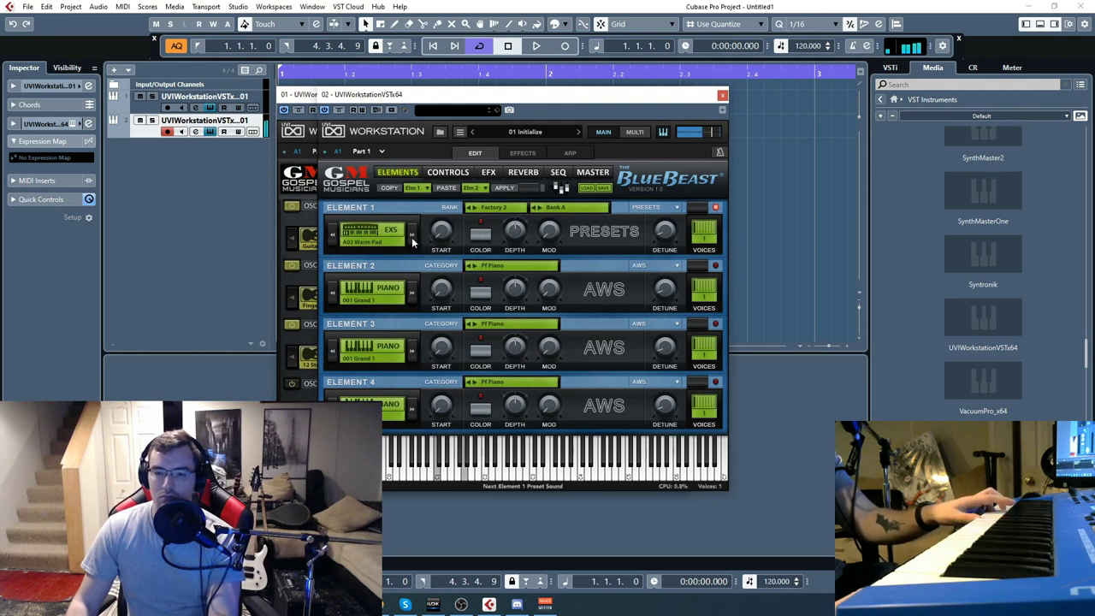
click(538, 211)
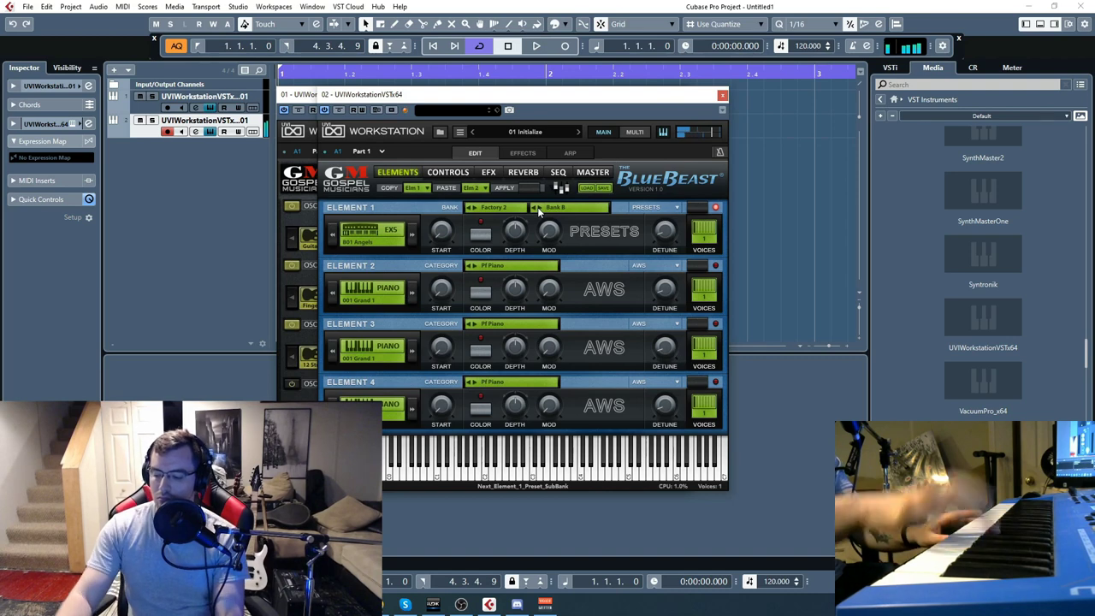
click(538, 211)
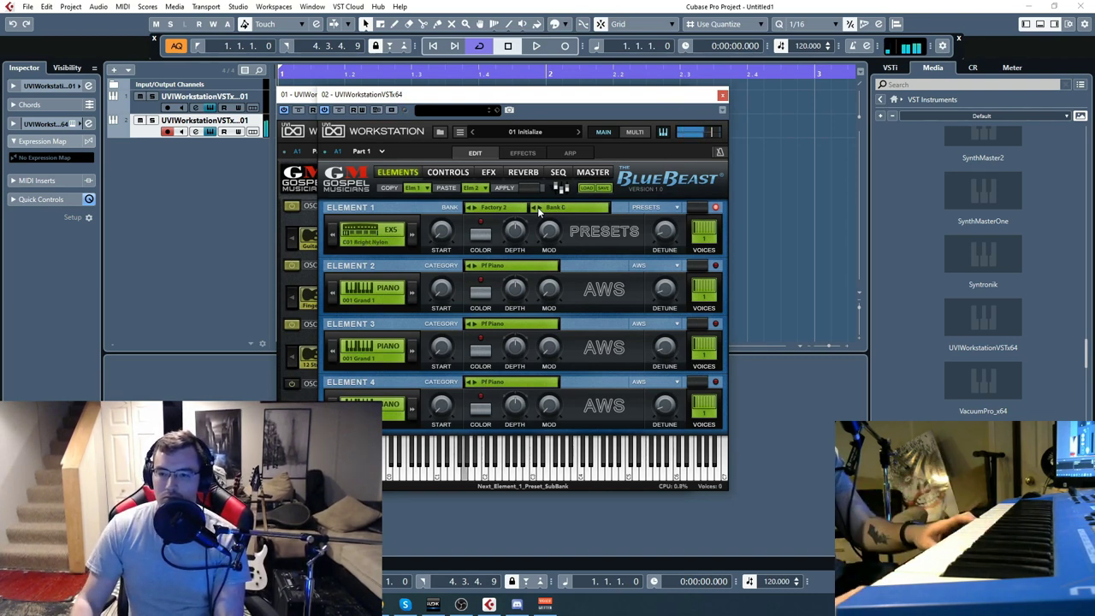
click(538, 211)
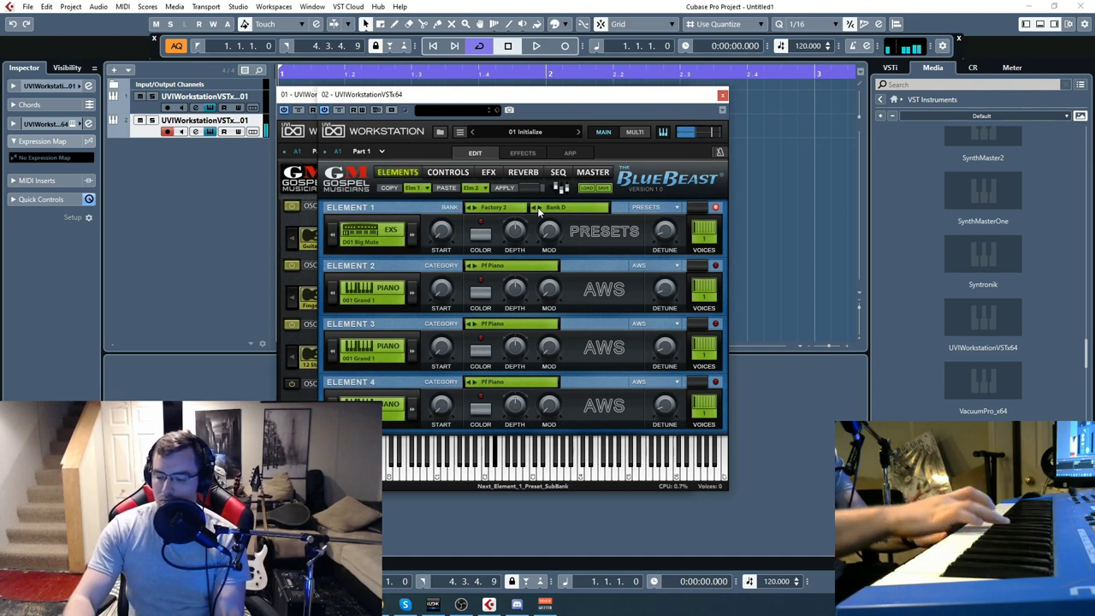
click(538, 211)
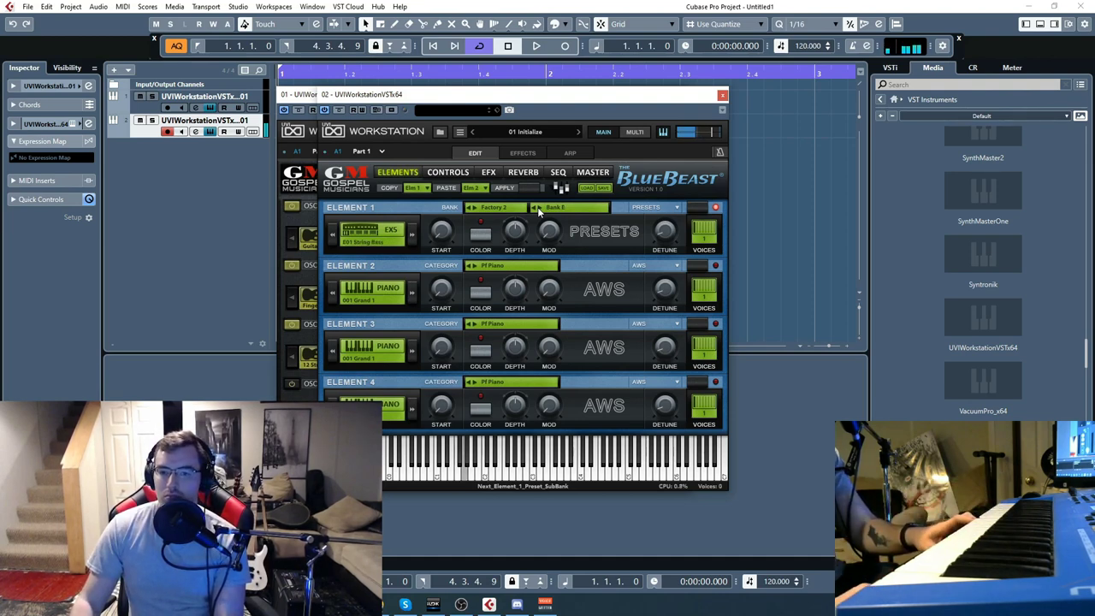
click(538, 211)
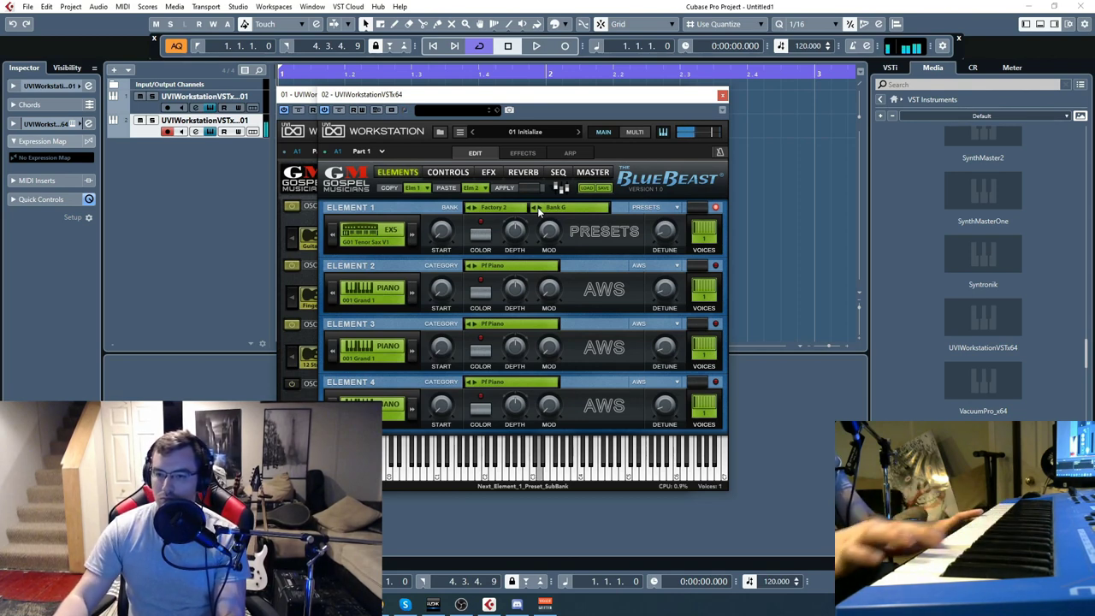
- Audition Element 1's Factory 2, Bank G reed presets through G08 Soprano Sax, and continue into Bank H to H02 Fractal
click(412, 234)
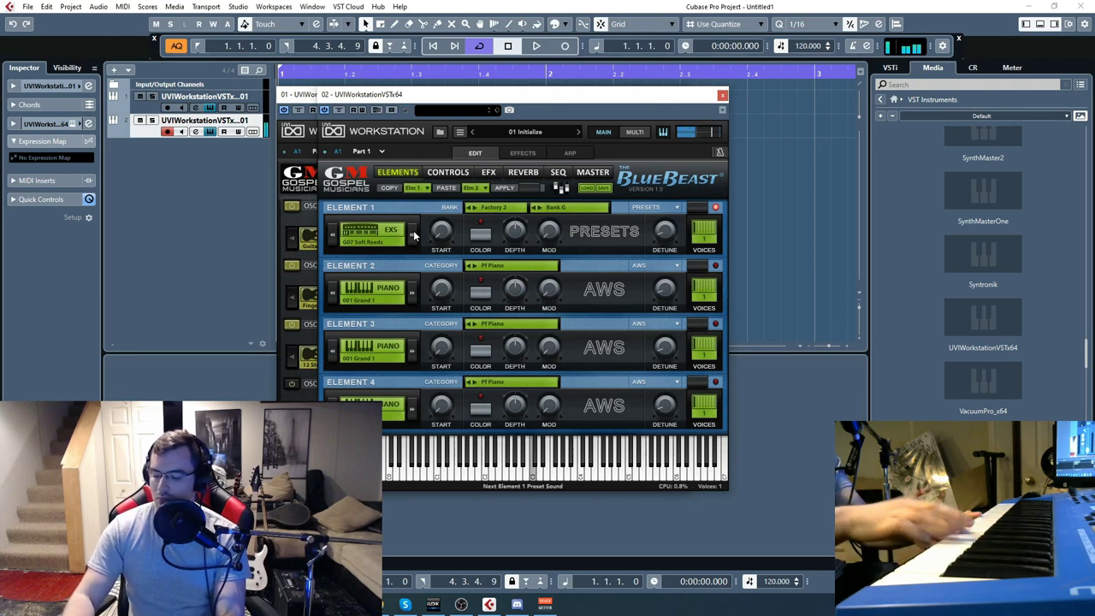
click(412, 234)
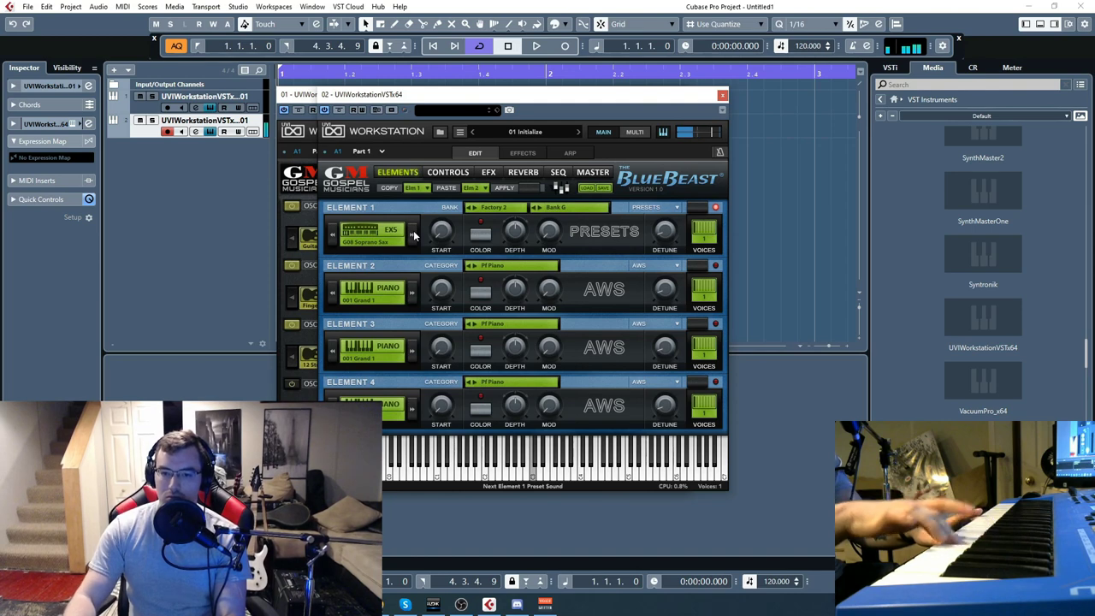
click(412, 234)
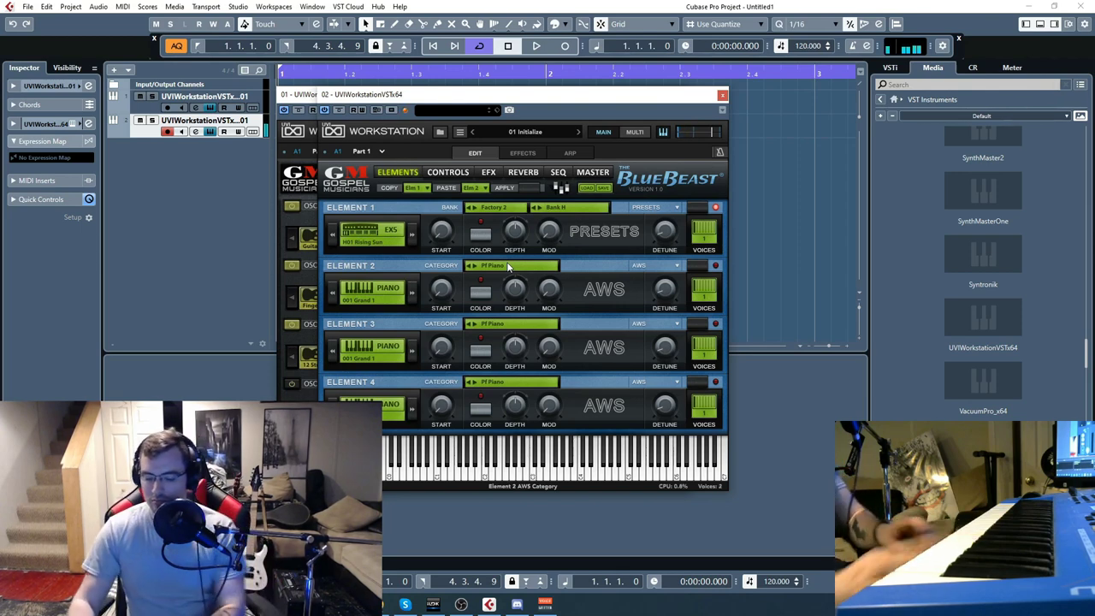
click(416, 240)
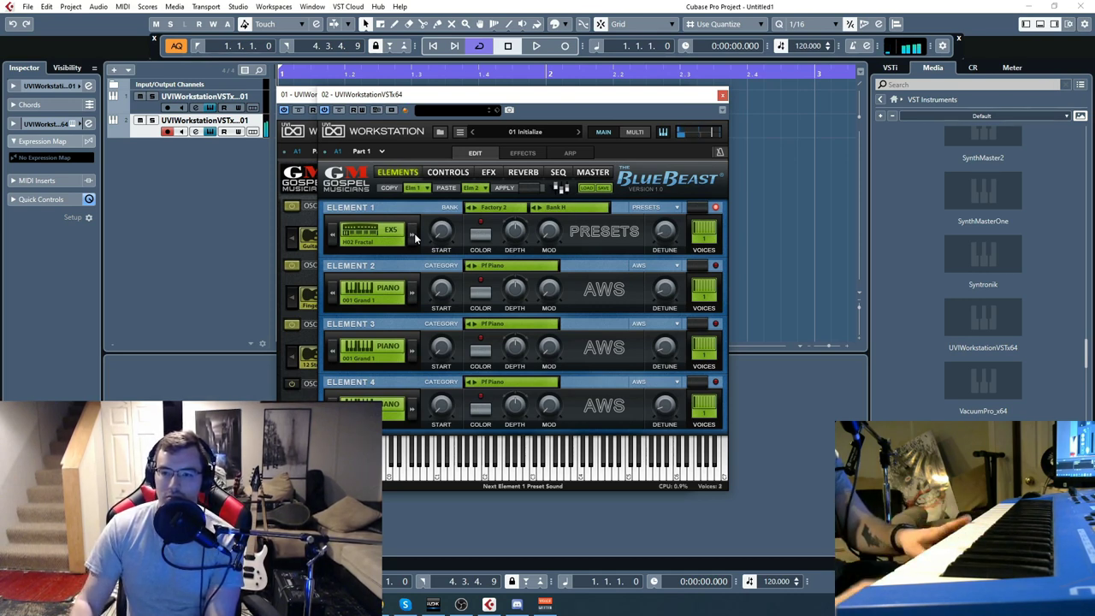
- Switch on the Pro Verb reverb for the H02 Fractal preset and return to the elements page
click(523, 171)
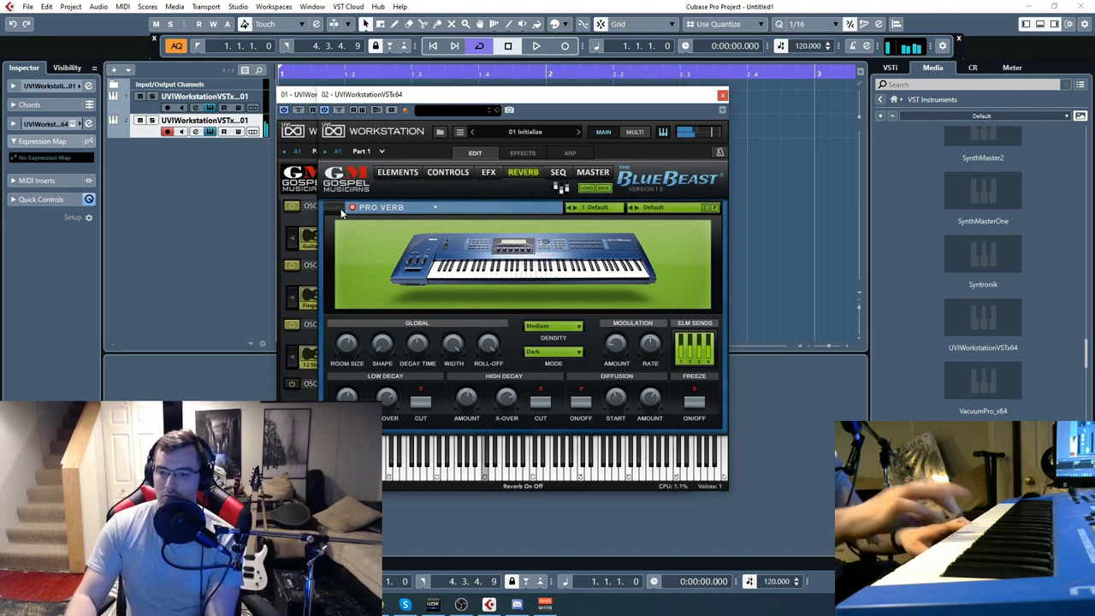
mouse_move(415, 351)
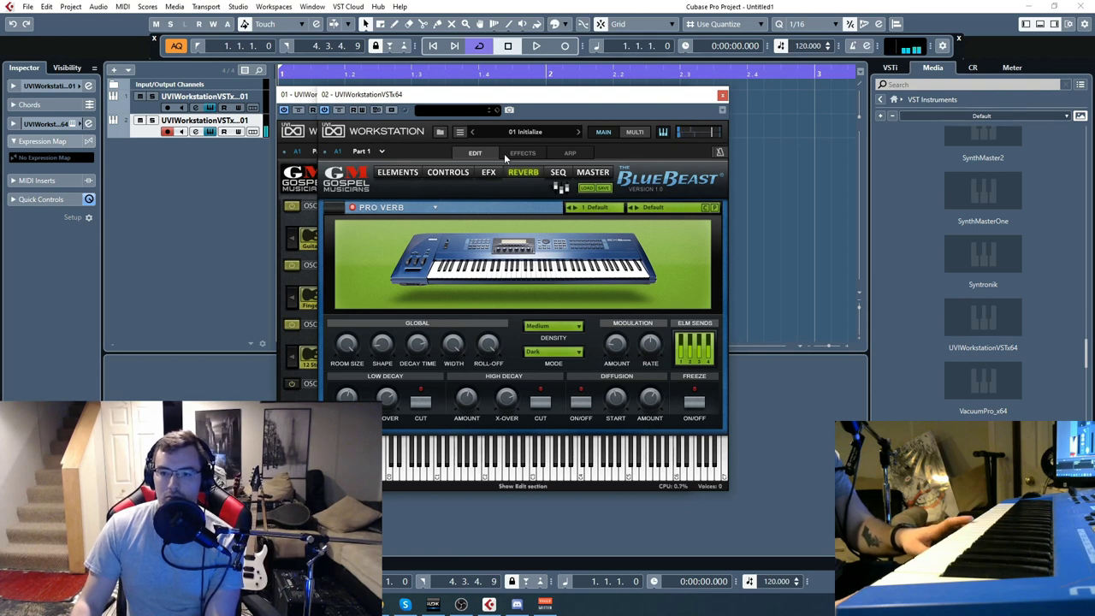
click(397, 172)
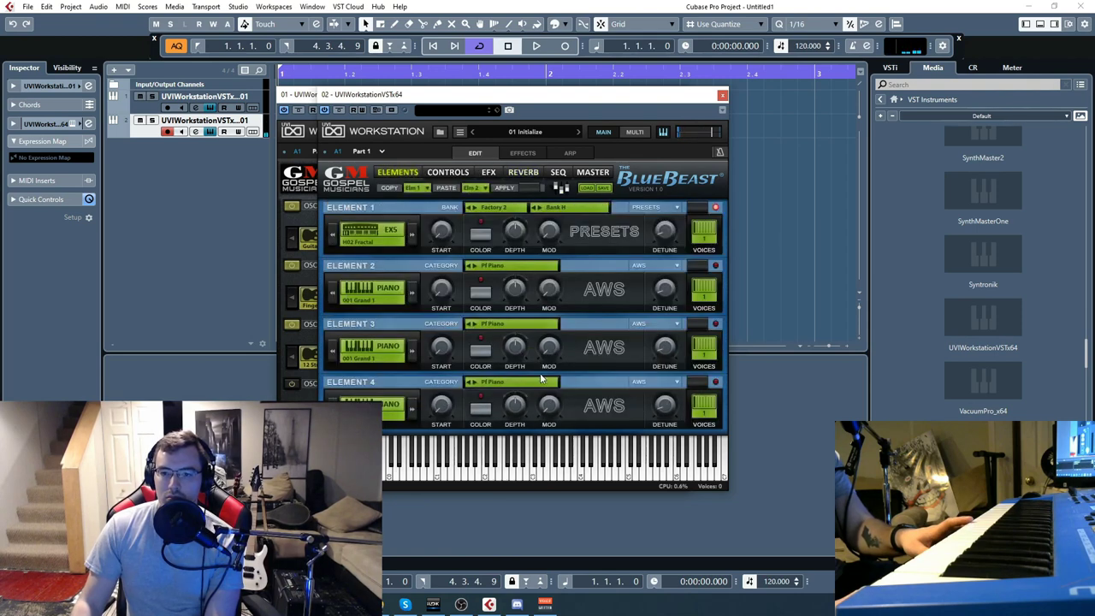
- Audition Element 1's Factory 2, Bank H presets from H04 Flanger Warp through H08 Go Down
click(411, 236)
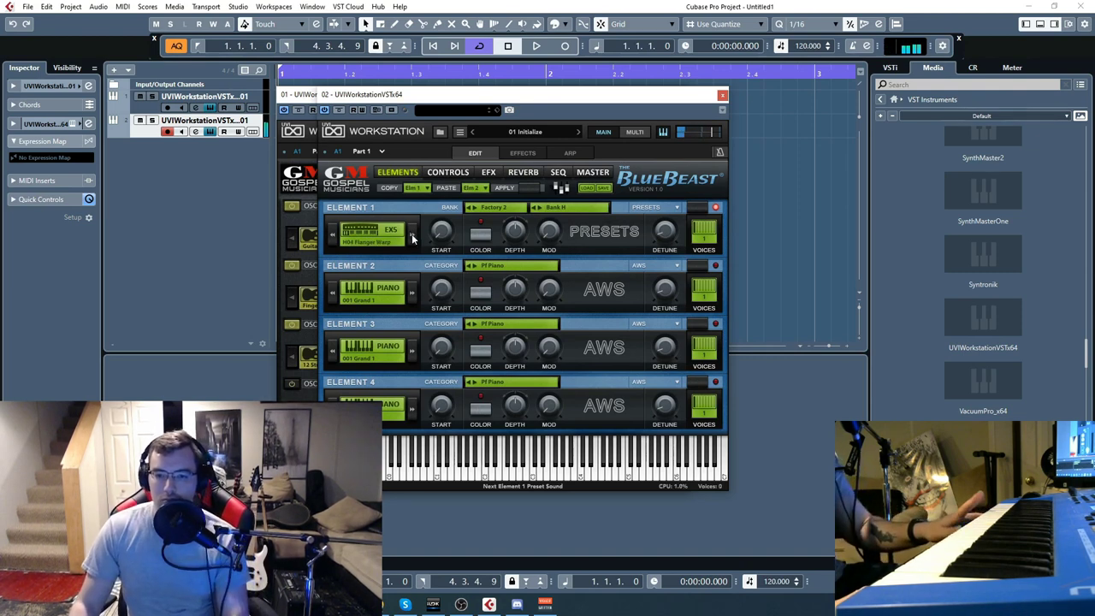
click(412, 237)
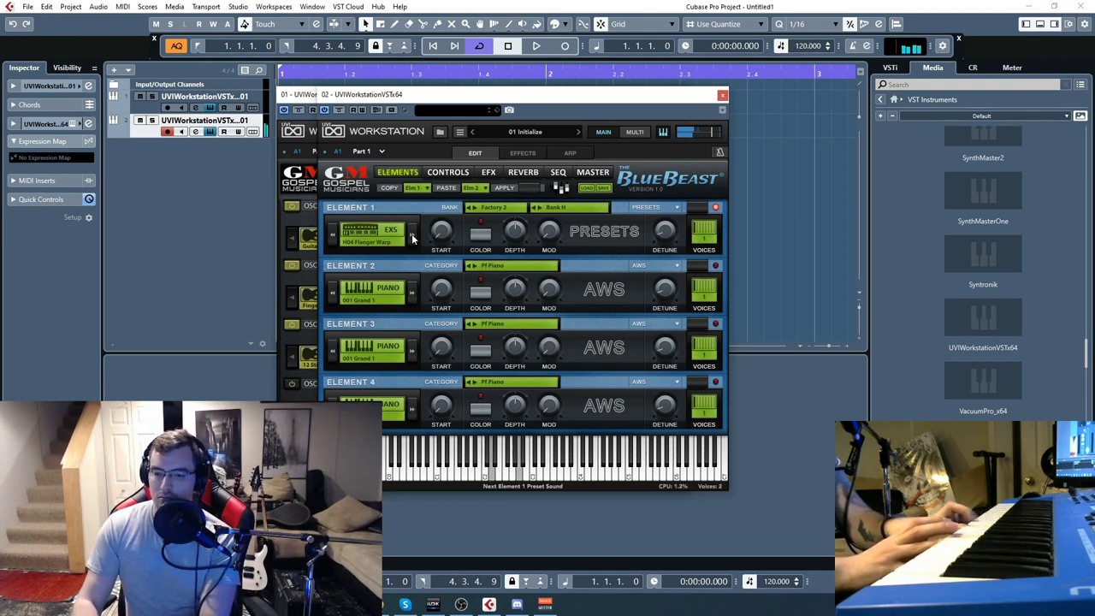
click(411, 237)
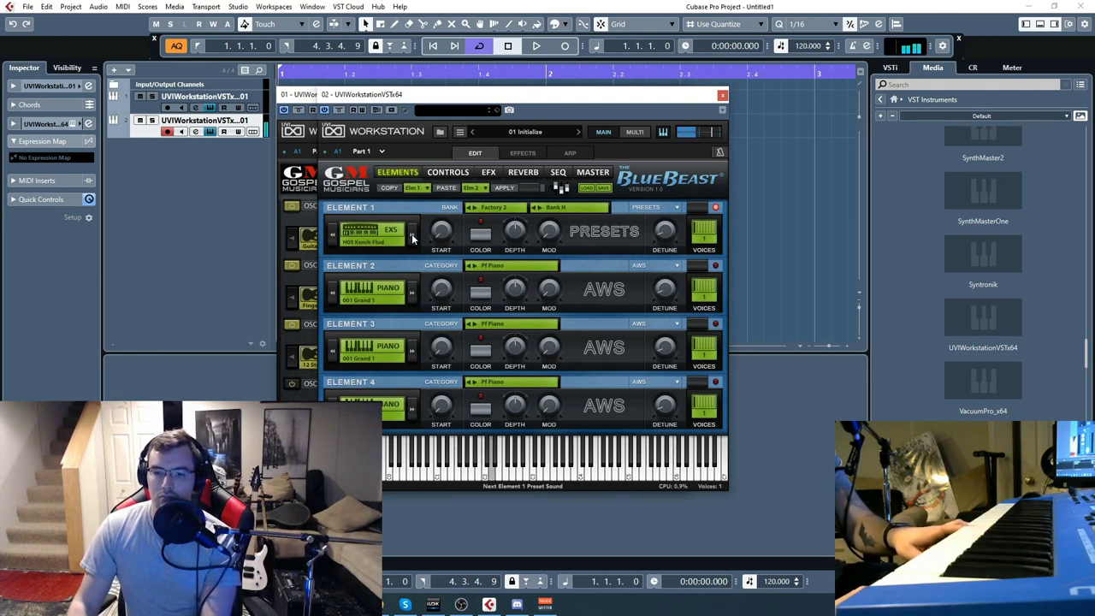
click(412, 239)
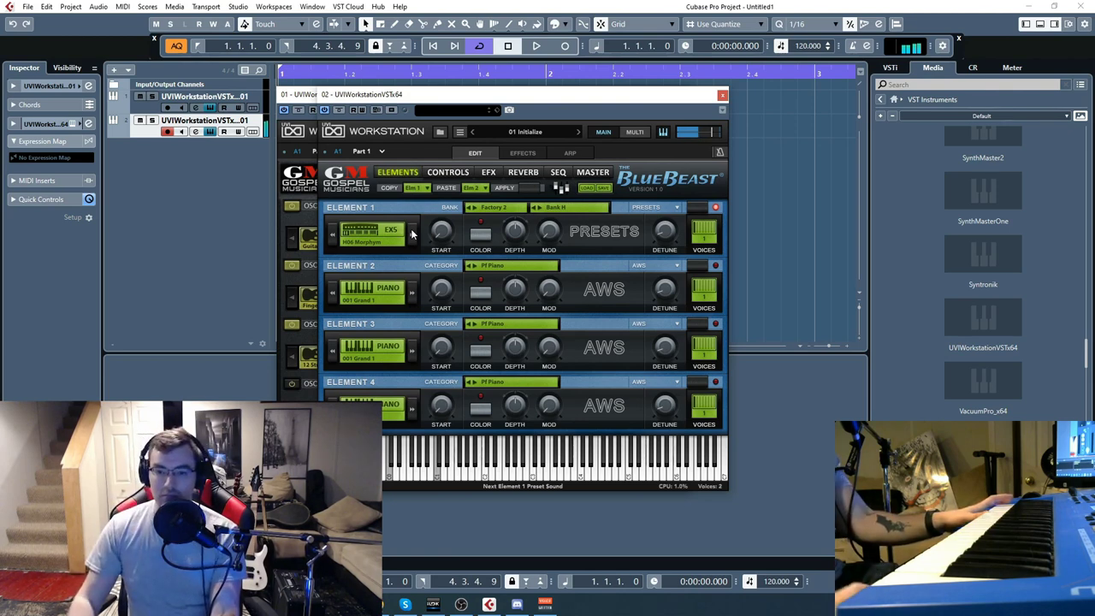
click(411, 234)
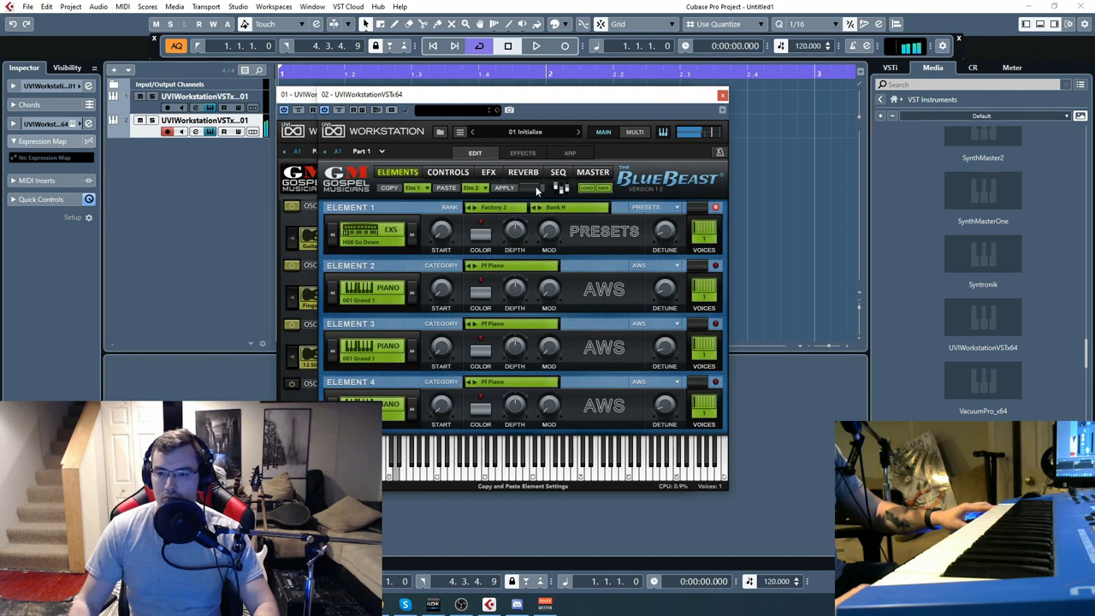
- Turn on Element 1's gate sequencer, set its smoothing to 0.03, and try the Retrigger trigger mode before returning to Legato
click(557, 174)
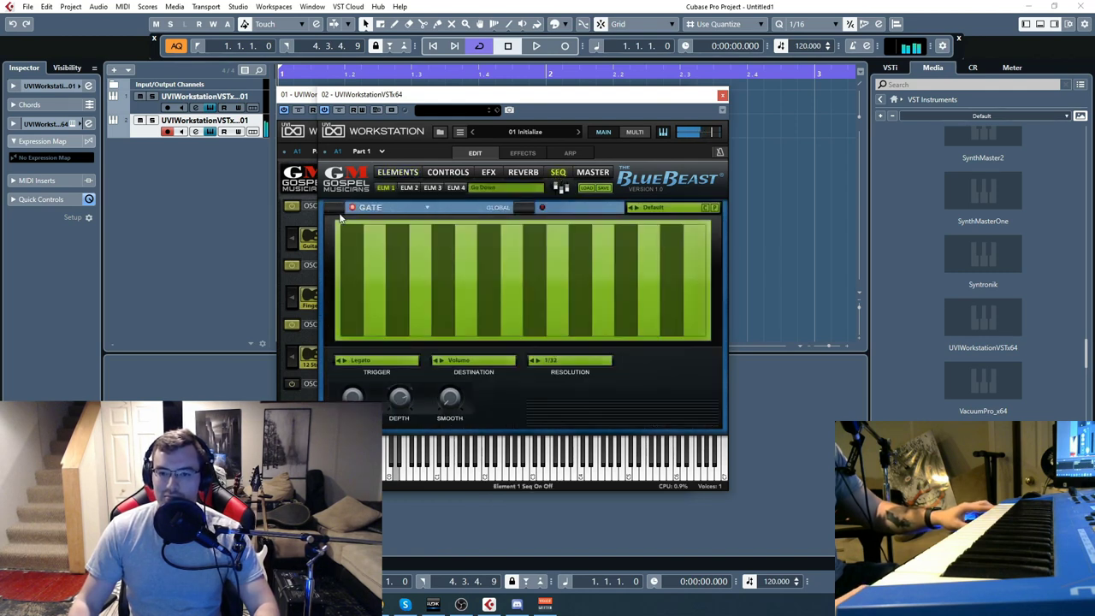
mouse_move(448, 414)
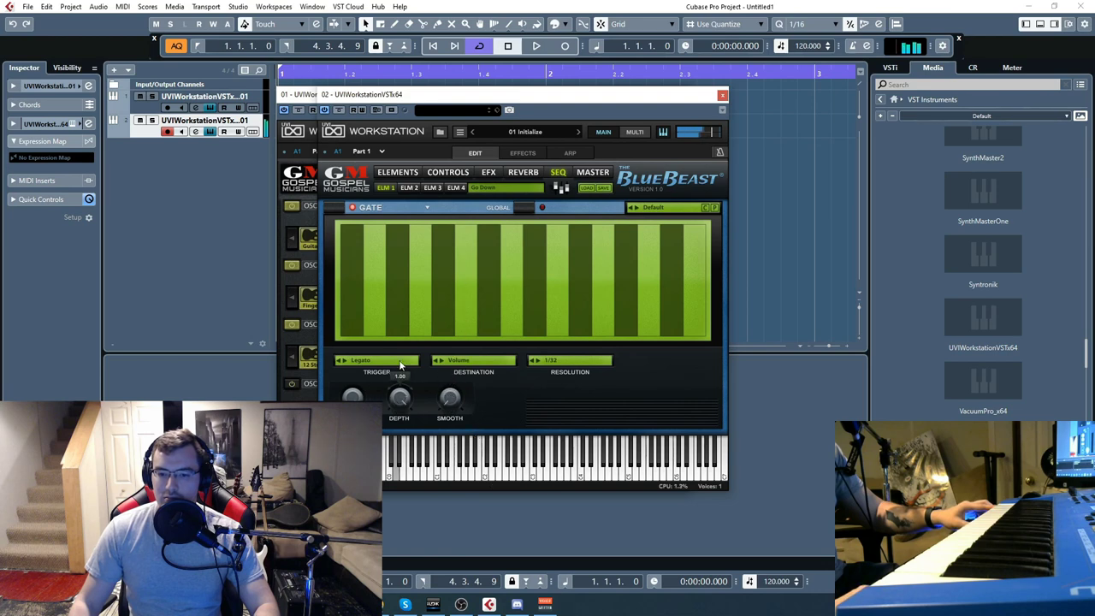
drag(451, 393, 454, 398)
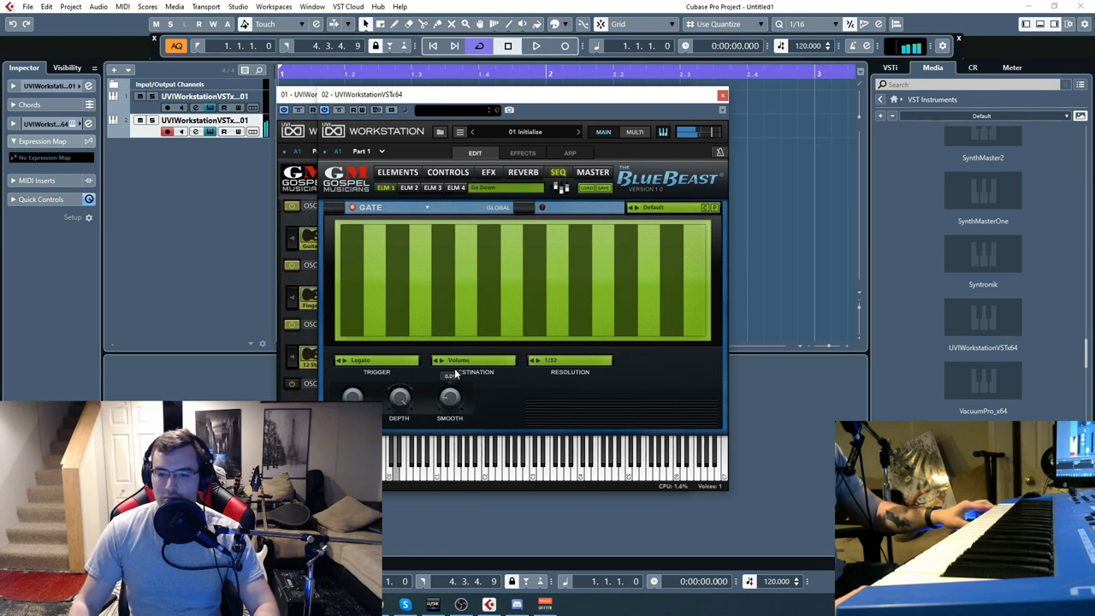
drag(455, 352, 456, 366)
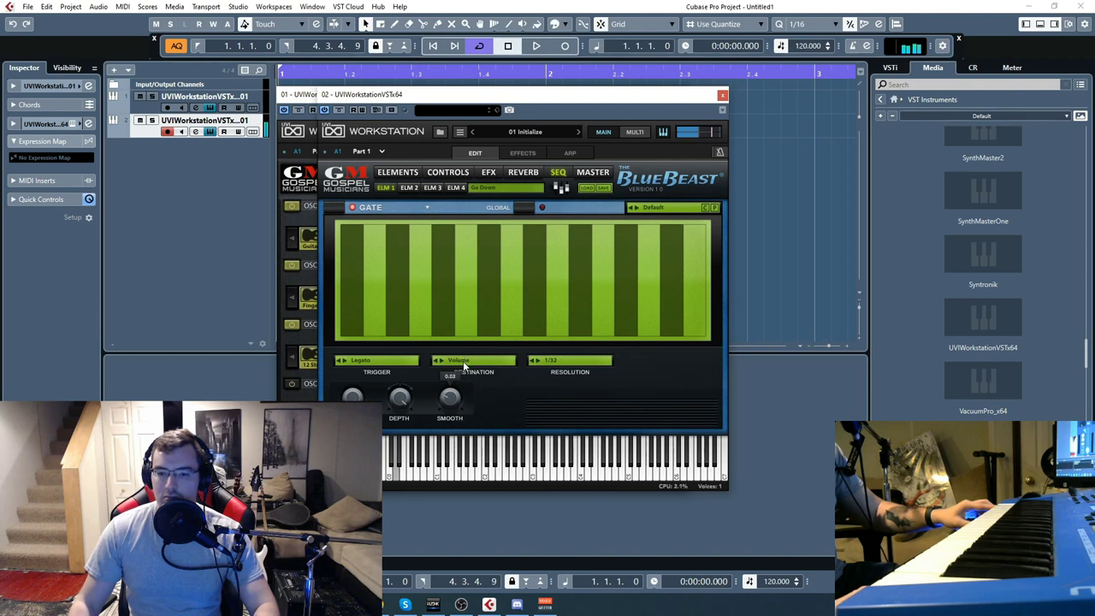
click(346, 361)
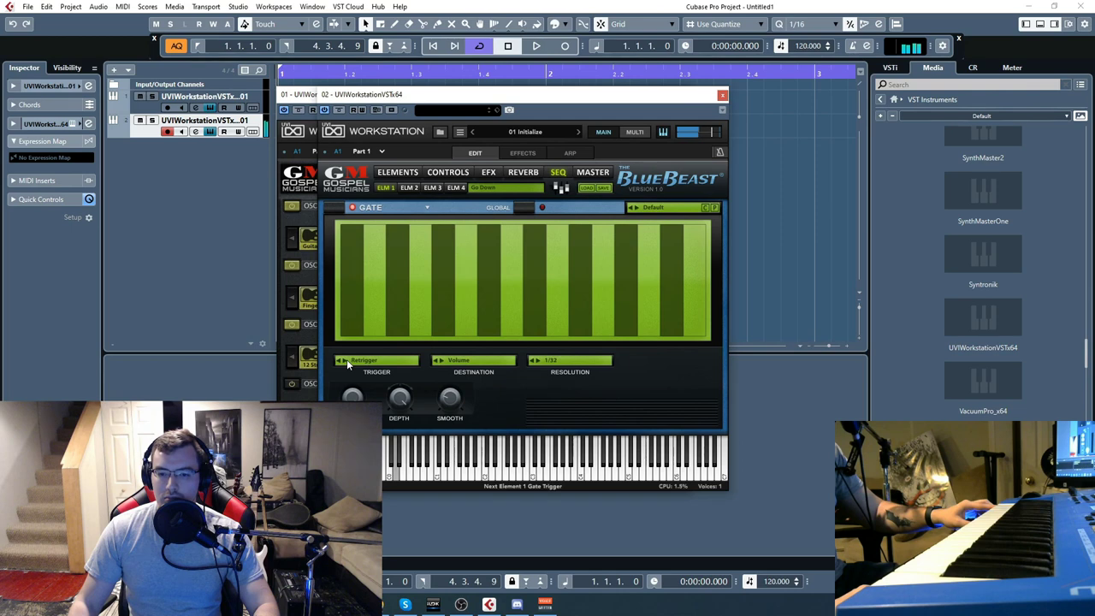
click(346, 362)
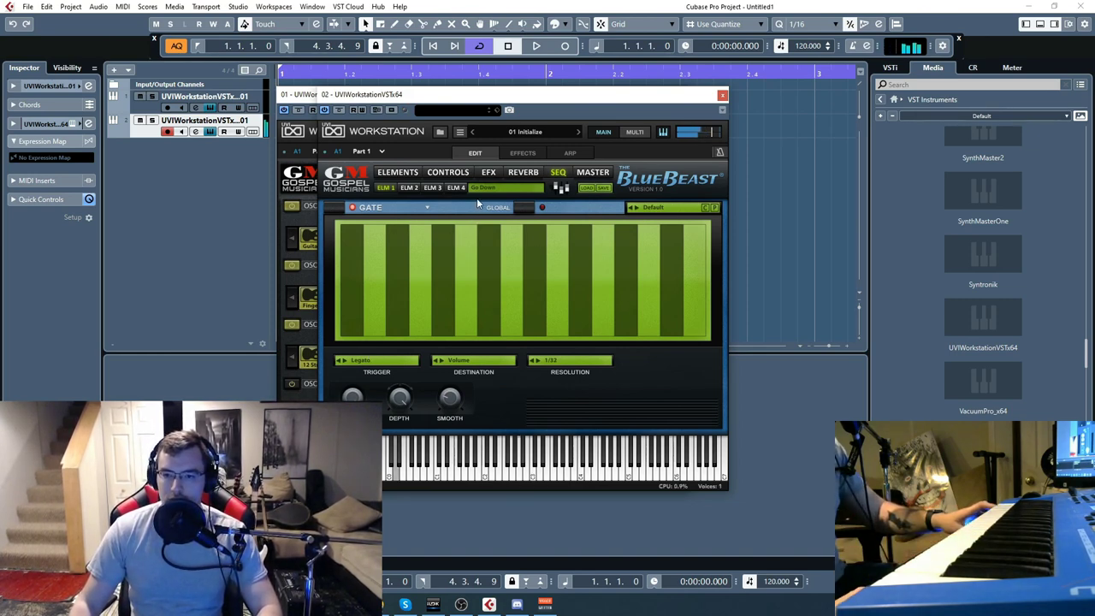
- Load the H09 Foam preset on Element 1 and switch off its gate sequencer
click(404, 176)
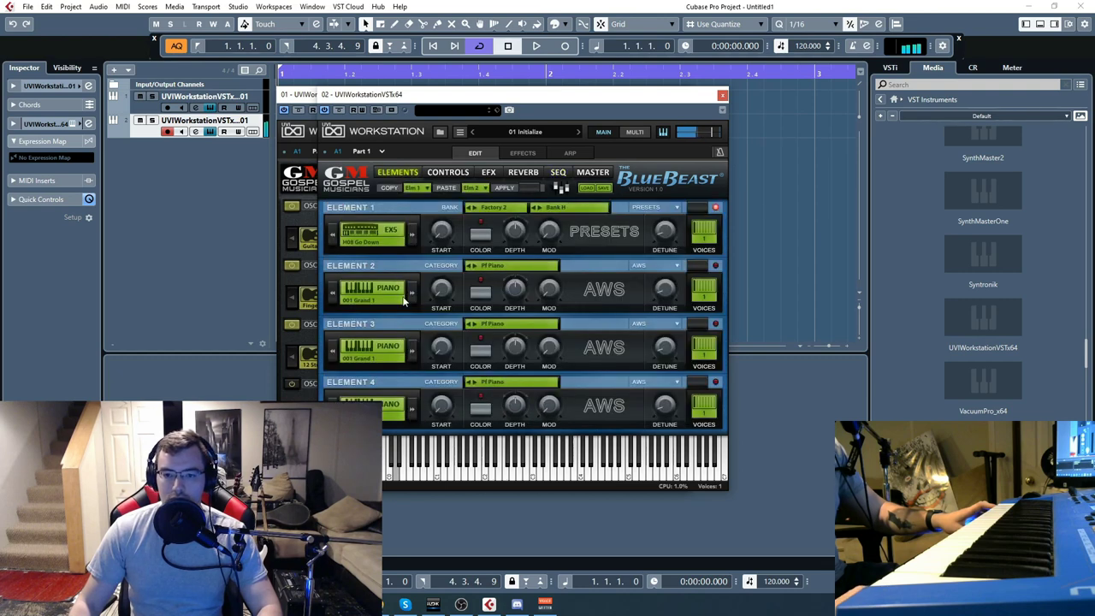
click(411, 235)
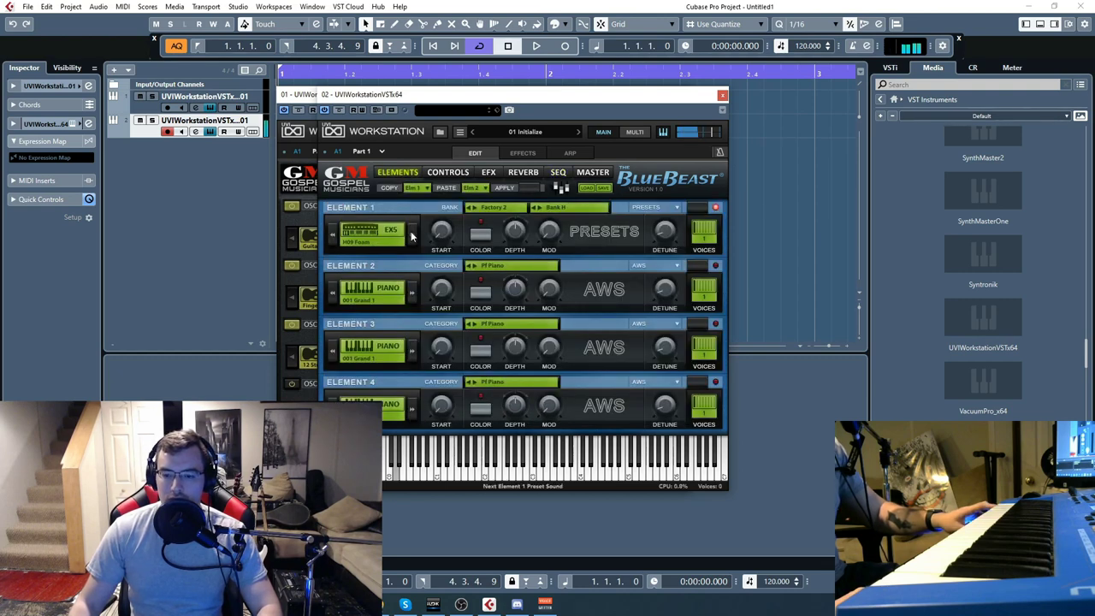
click(548, 174)
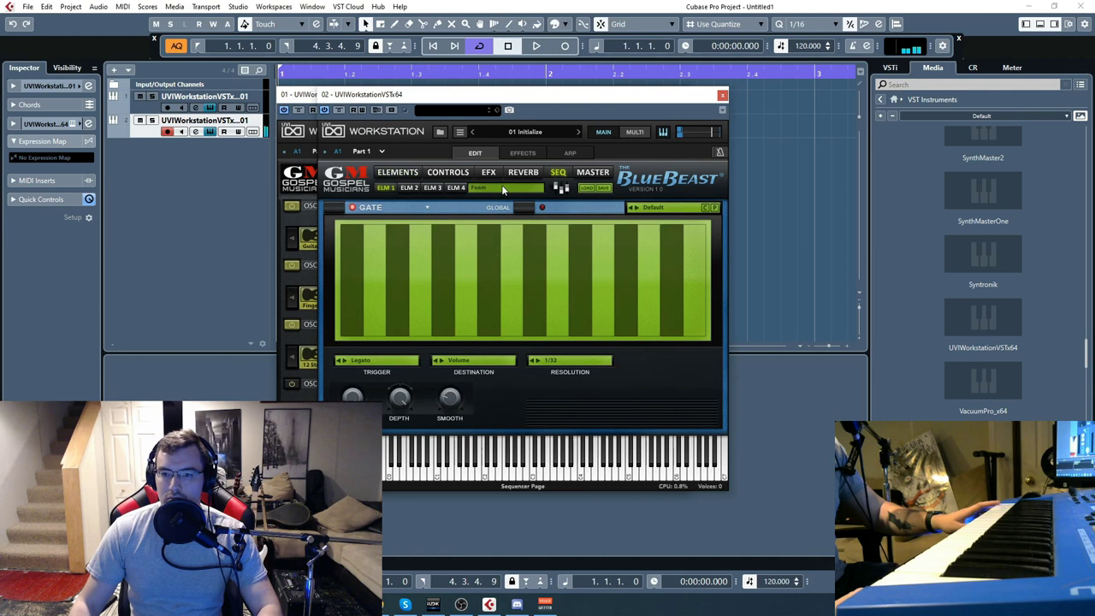
click(344, 212)
- Return to the elements page and audition Element 1's Bank H presets H10 Megawave and H01 Rising Sun
click(398, 172)
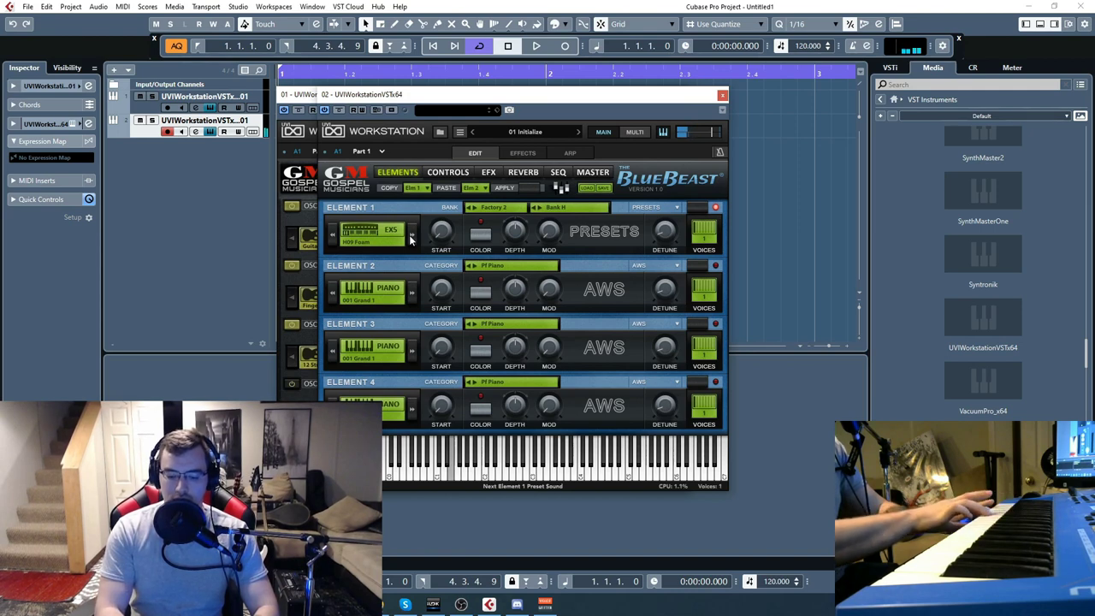
click(410, 240)
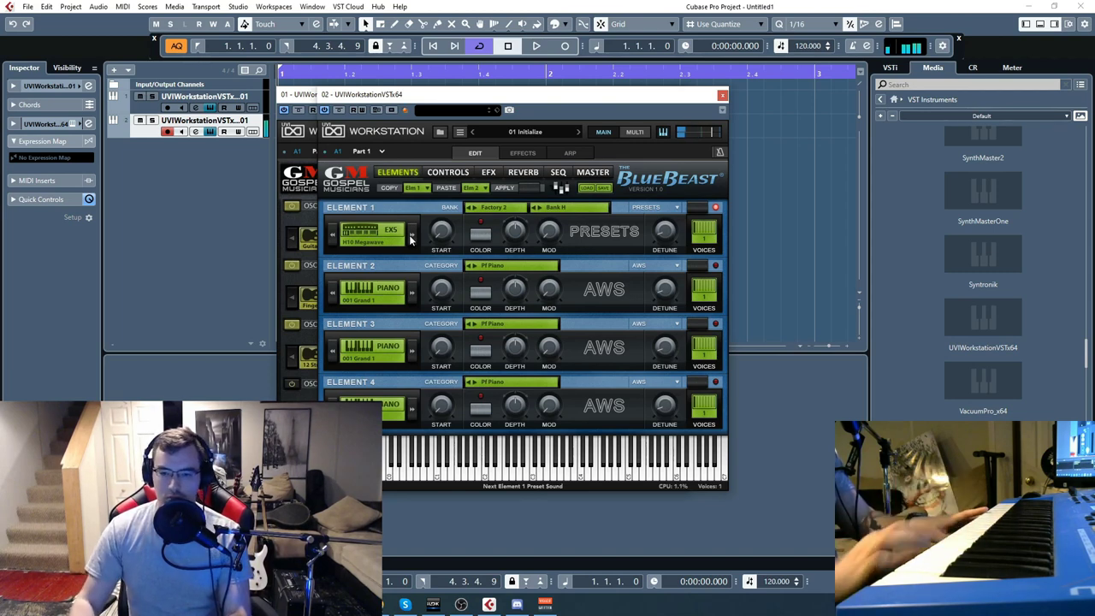
click(409, 240)
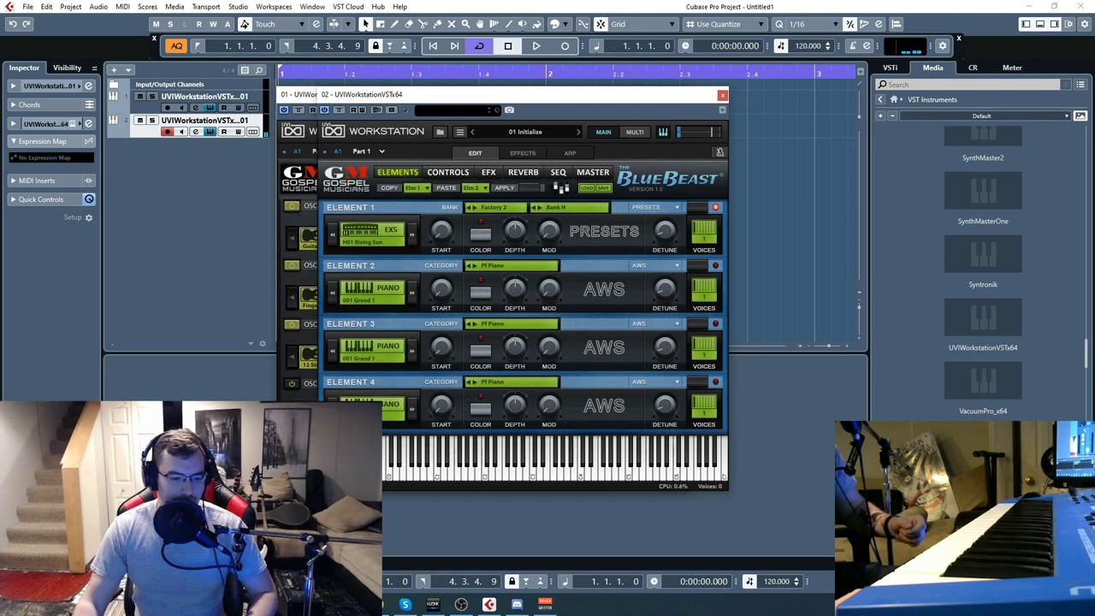
- Bring the BlueBeast instrument window back up, reposition it over the project, and show its reverb page
key(Escape)
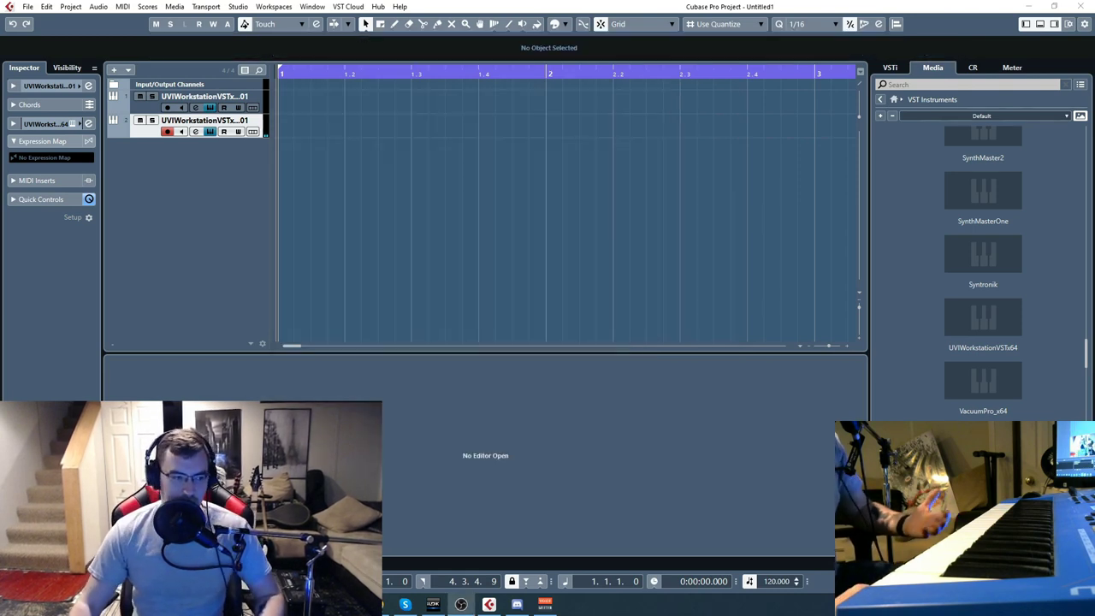
click(210, 133)
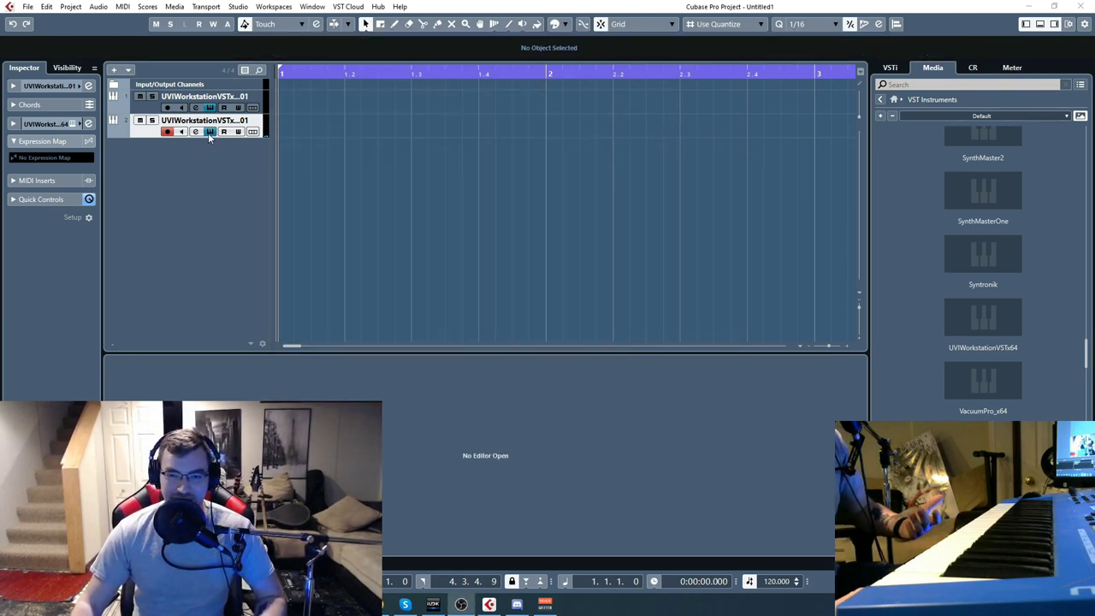
drag(501, 97, 490, 97)
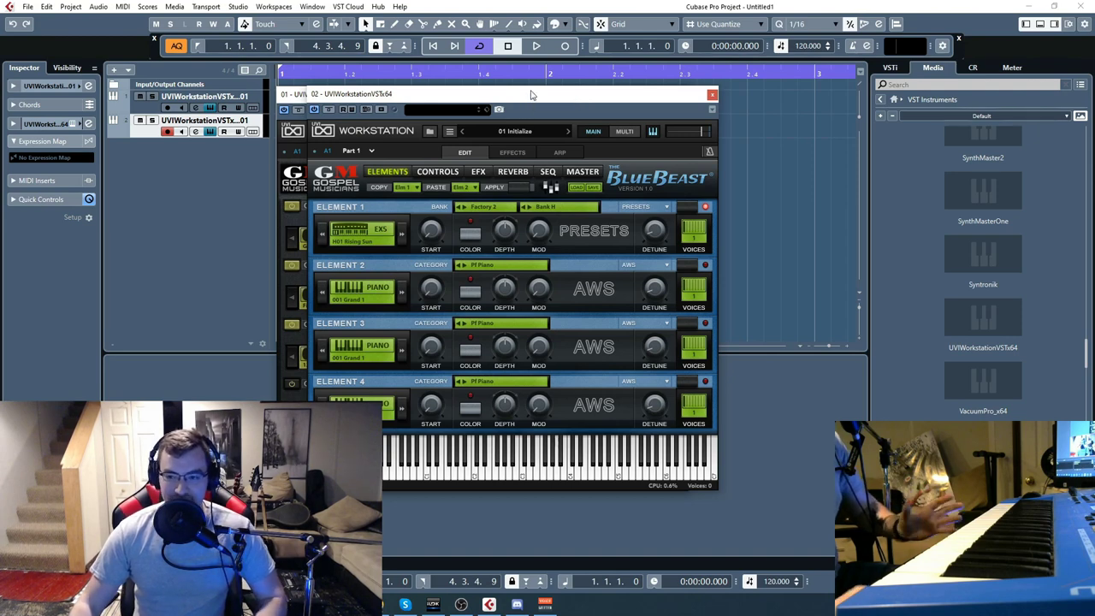
drag(530, 94, 552, 91)
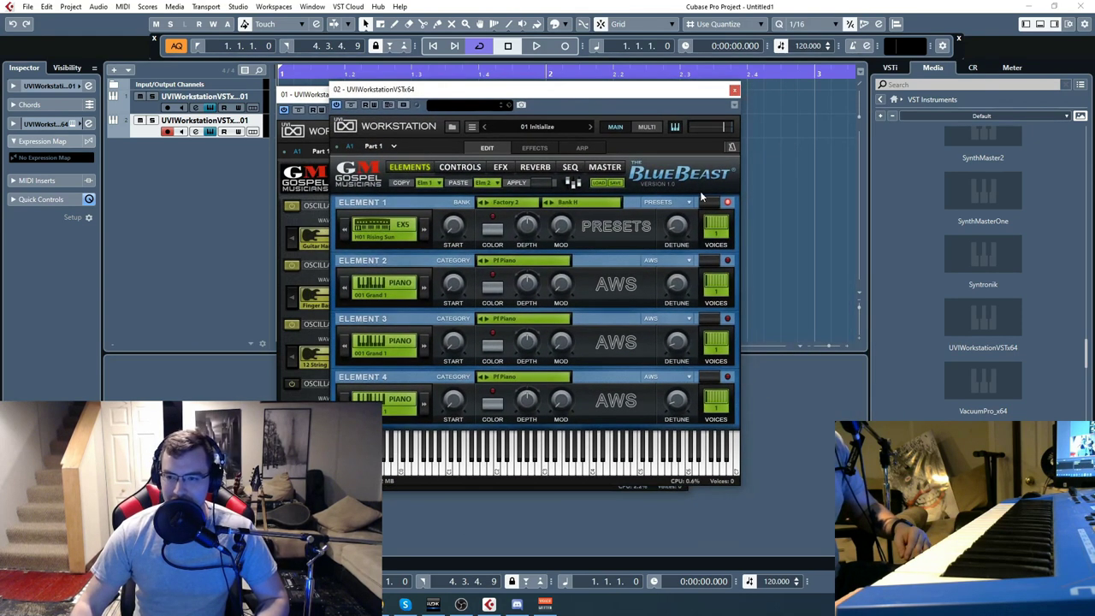
click(534, 167)
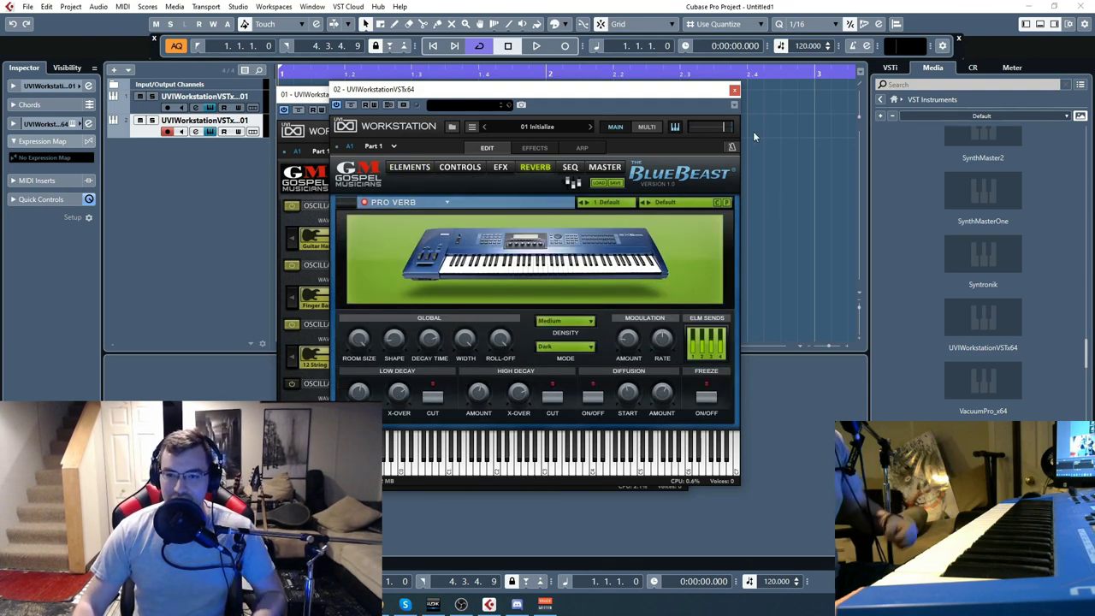
- Close the BlueBeast window and bring up the Pure Synth TGX-85 instrument on the first UVI Workstation track
click(734, 90)
click(227, 113)
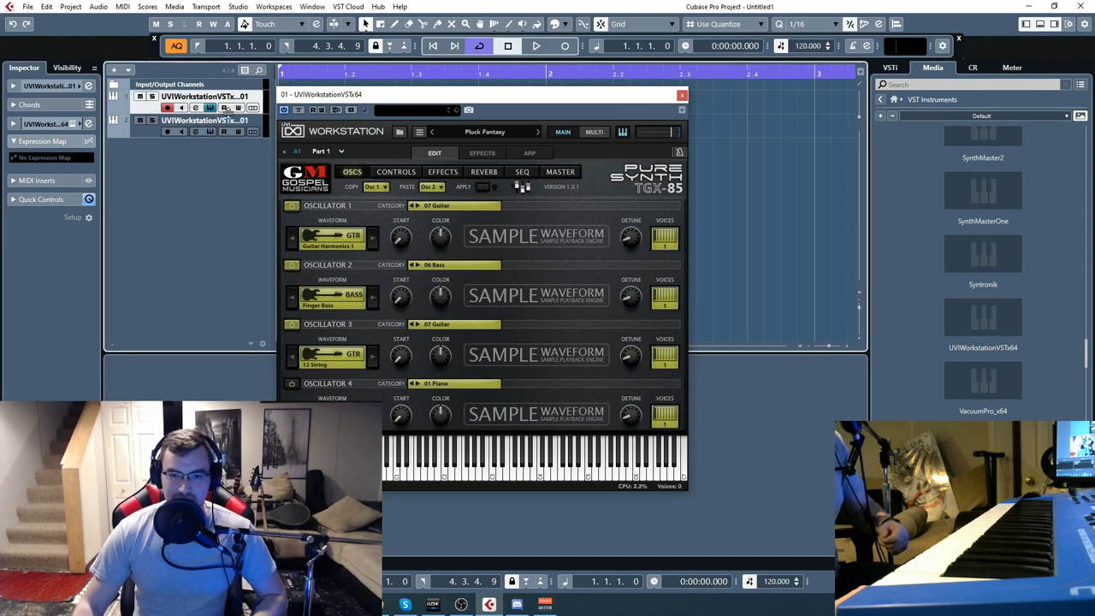
click(210, 108)
click(210, 108)
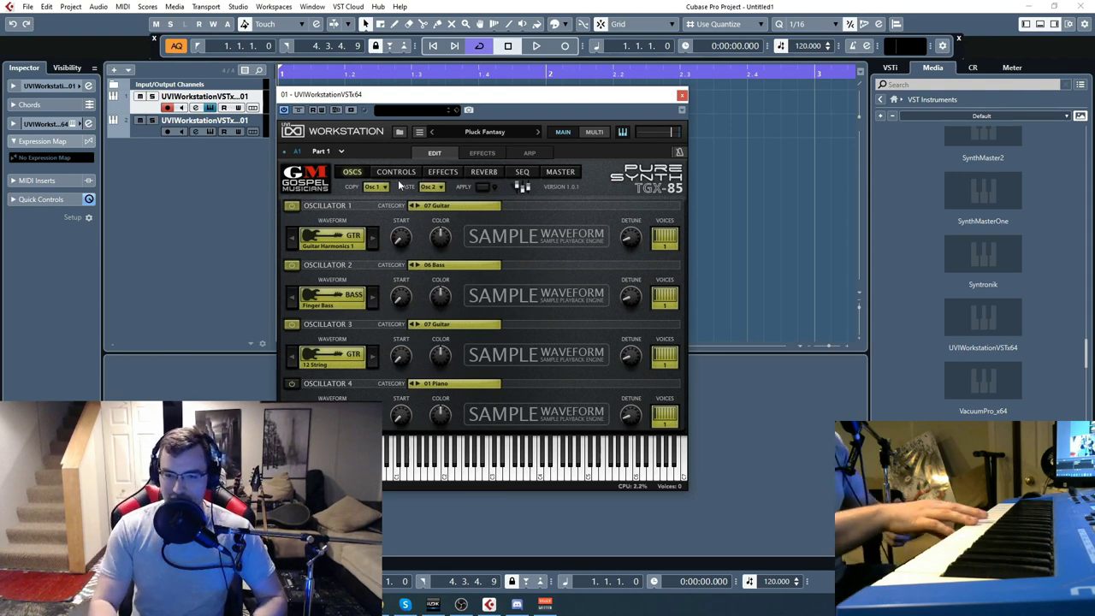
key(Escape)
click(210, 108)
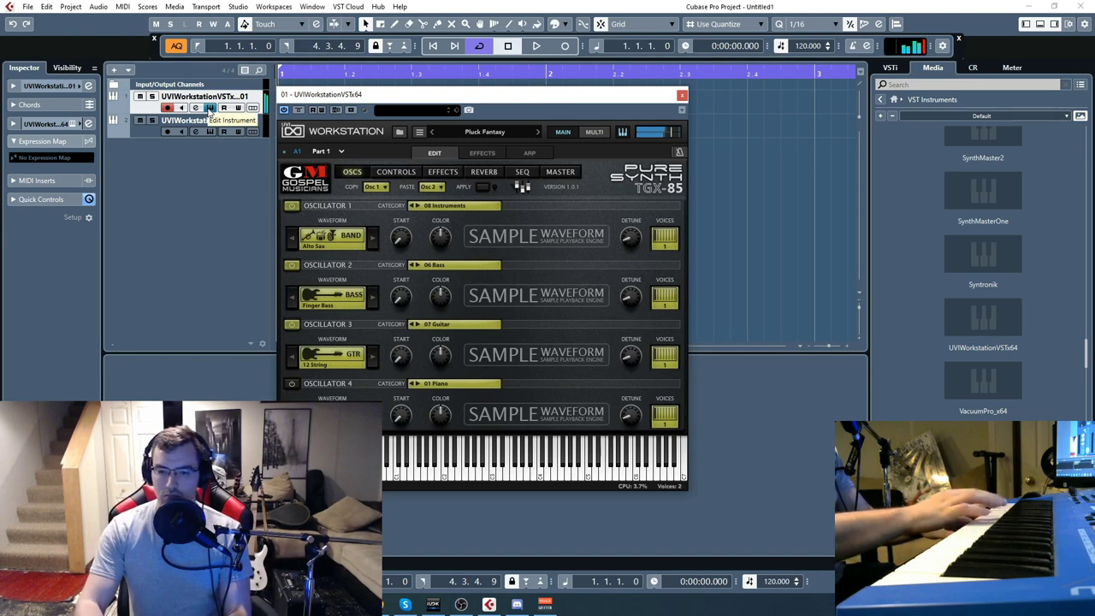
- Audition the Baritone and Bottle waveforms on Oscillator 1, and advance to the Power Hit preset
click(372, 245)
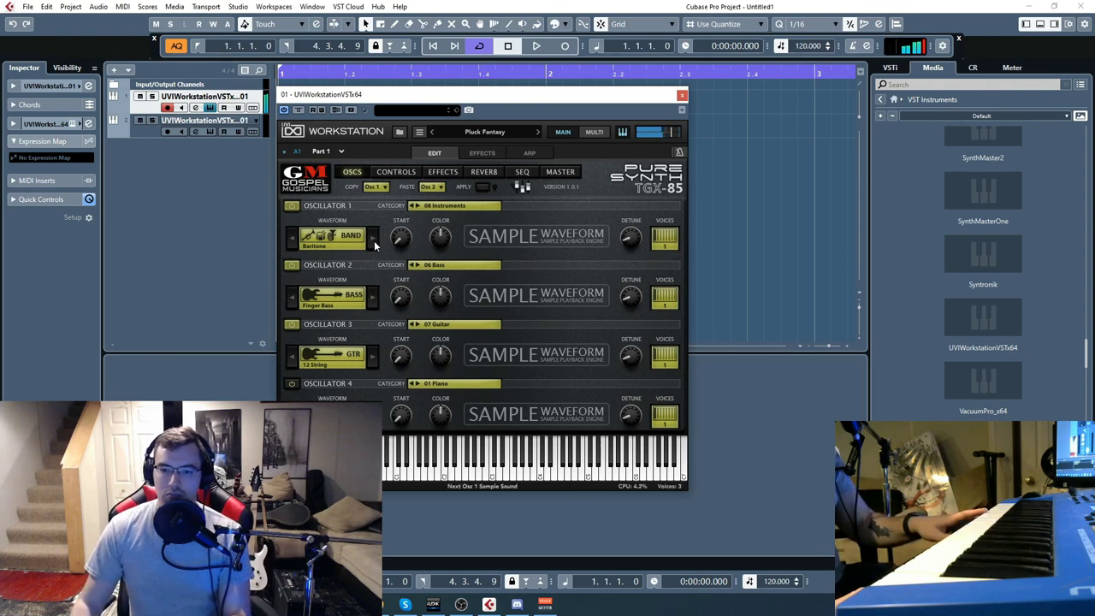
click(373, 245)
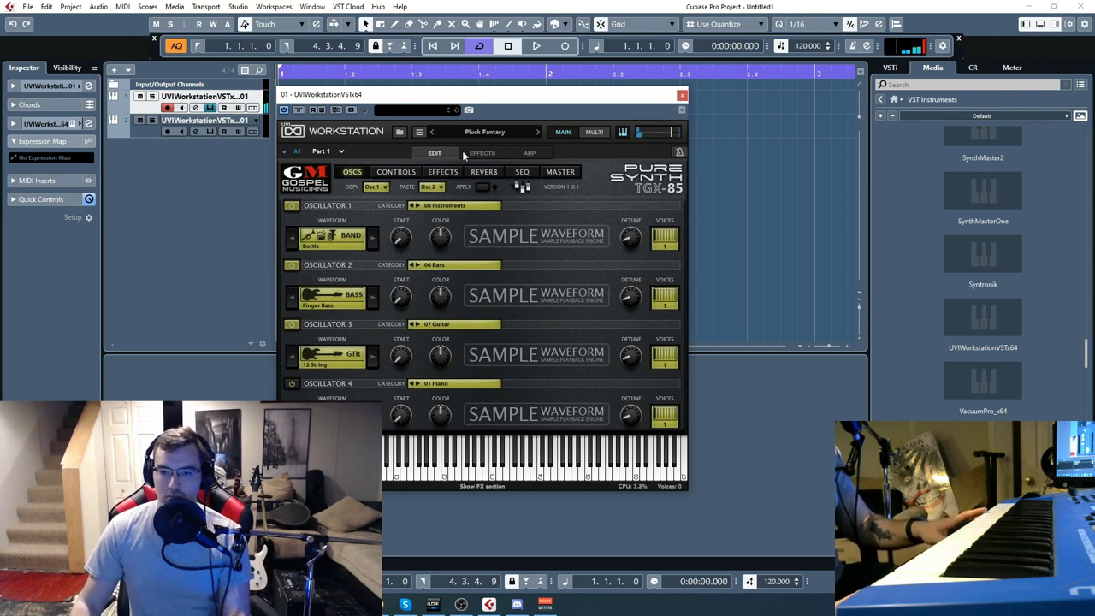
click(537, 132)
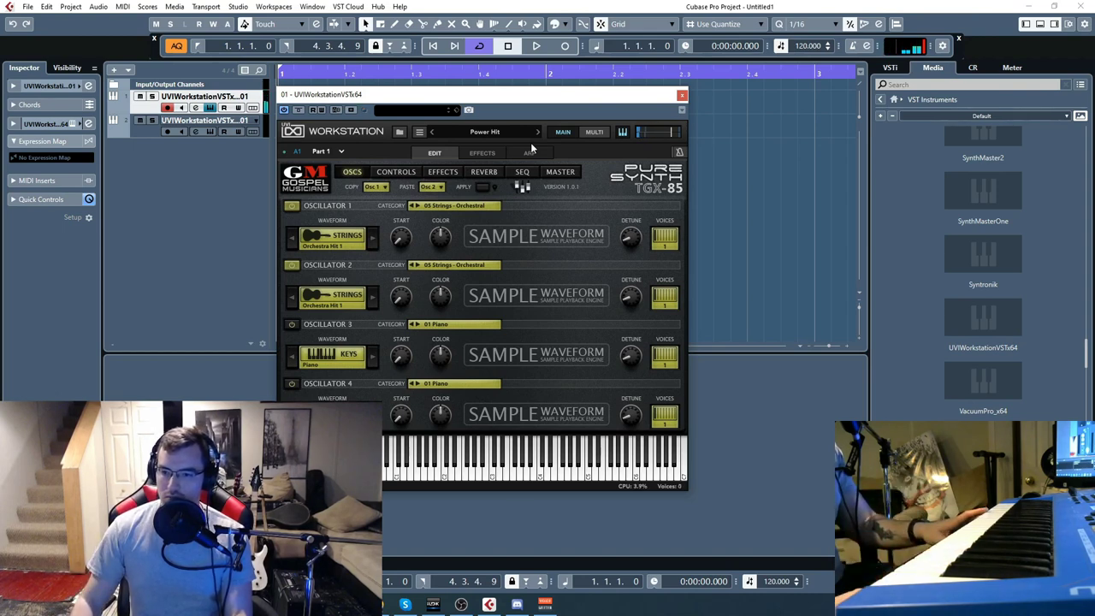
- Try toggling the SparkVerb reverb on Power Hit and audition further TGX-85 presets, including Studio Kit and Bassoon
click(485, 171)
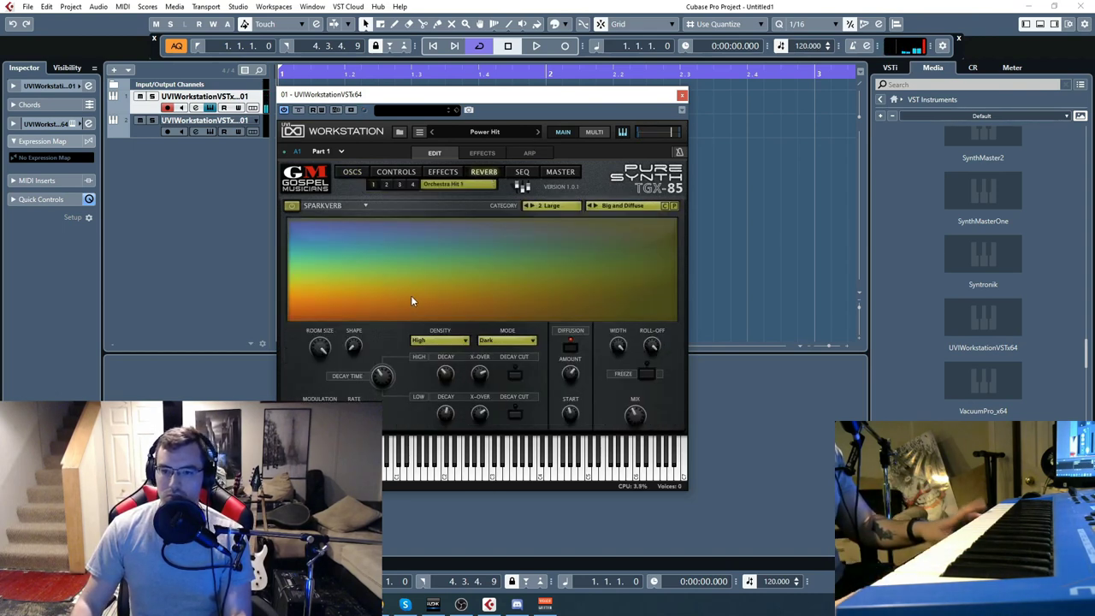
click(291, 206)
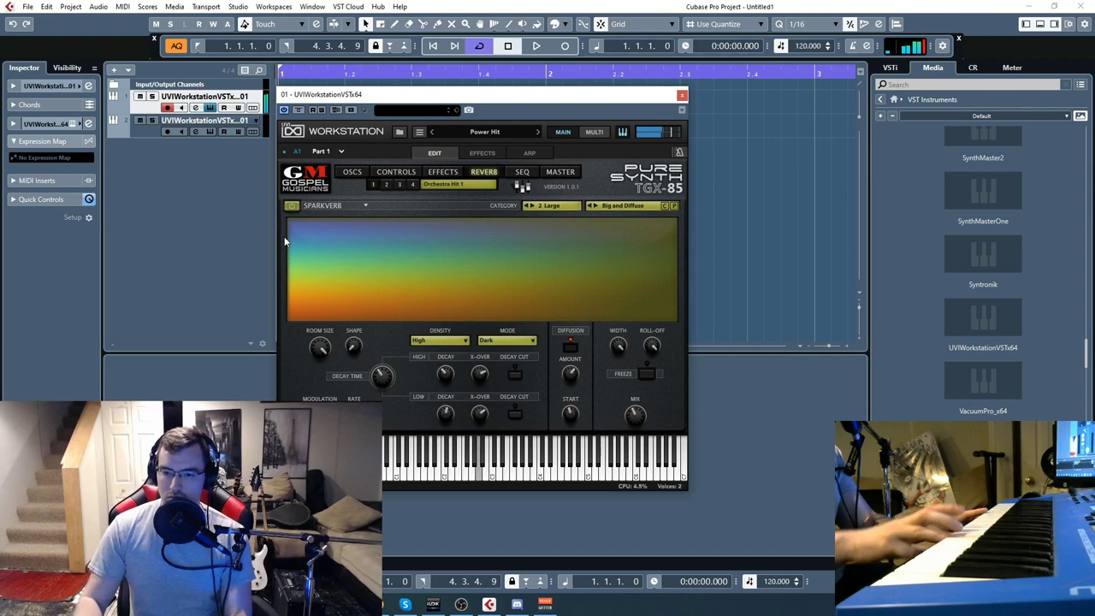
click(537, 132)
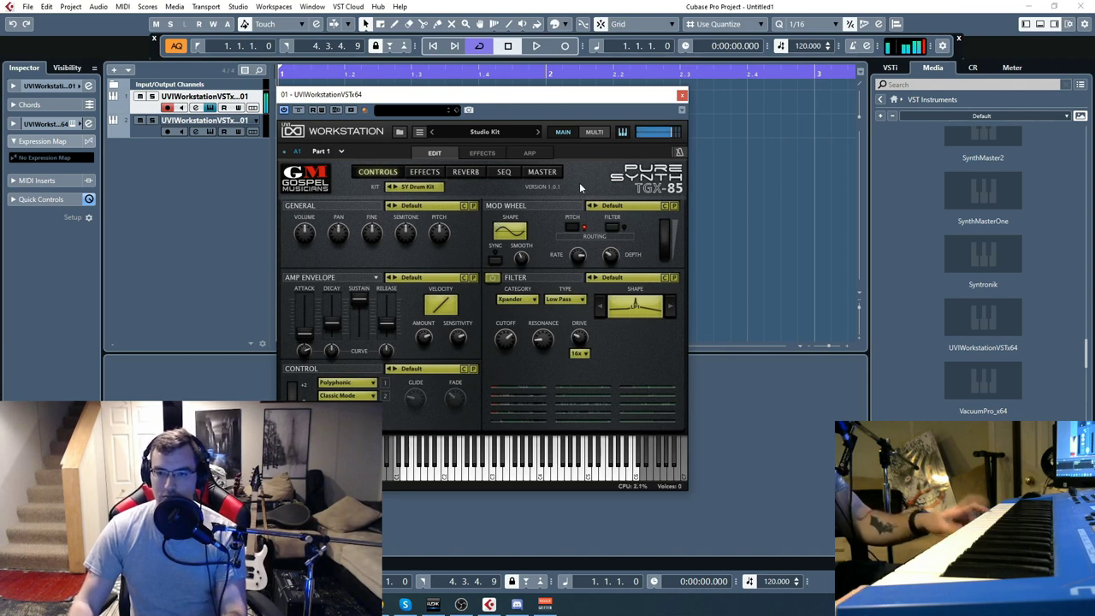
click(487, 133)
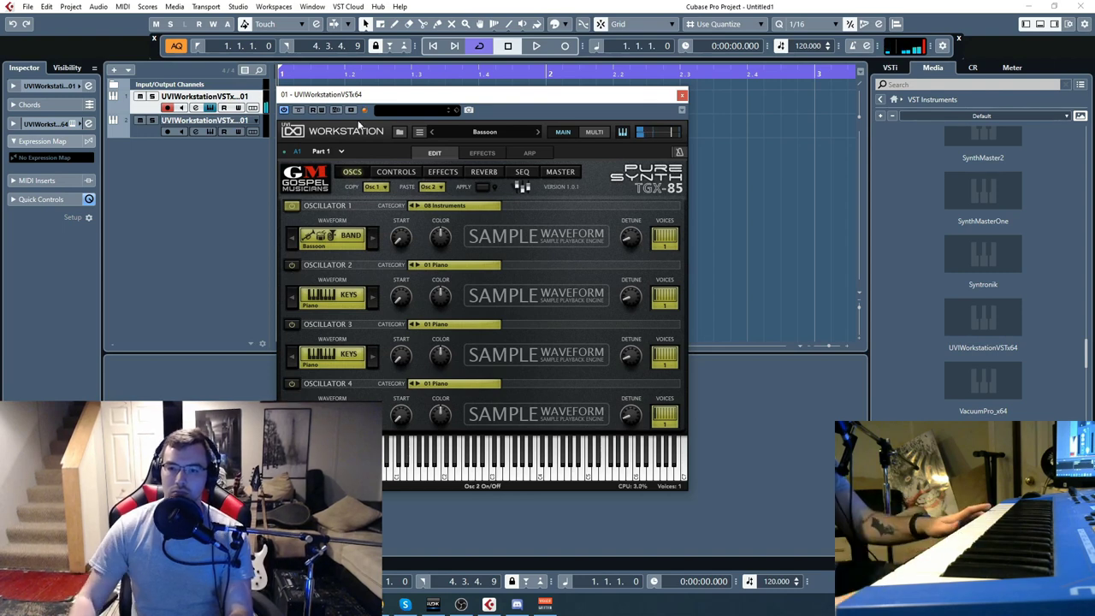
- Audition the Clarinet and English Horn presets, and load the Glitter Strings preset
click(535, 134)
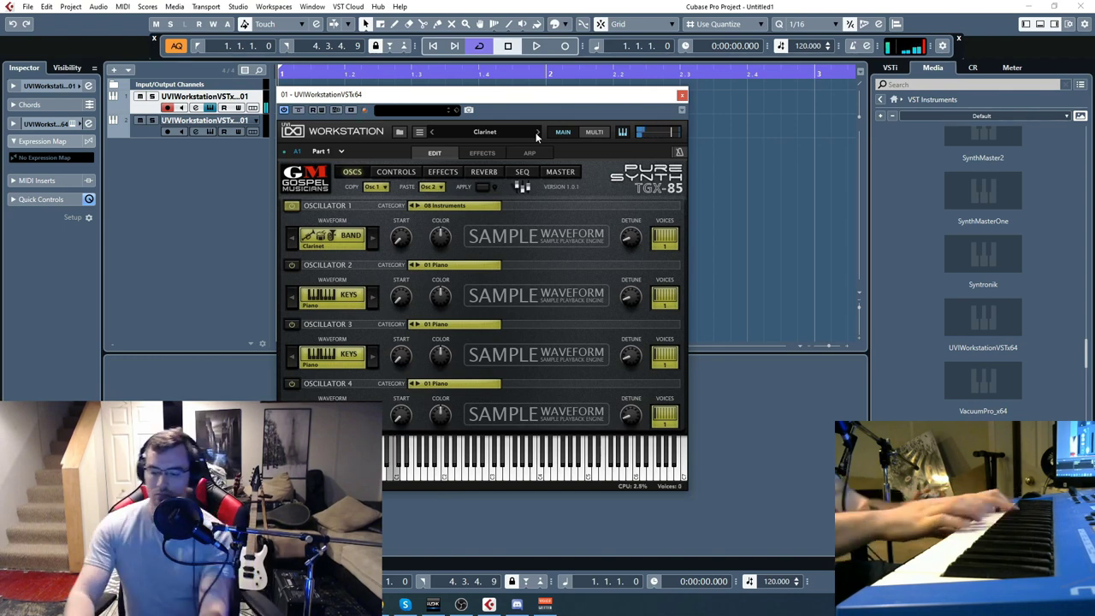
click(537, 132)
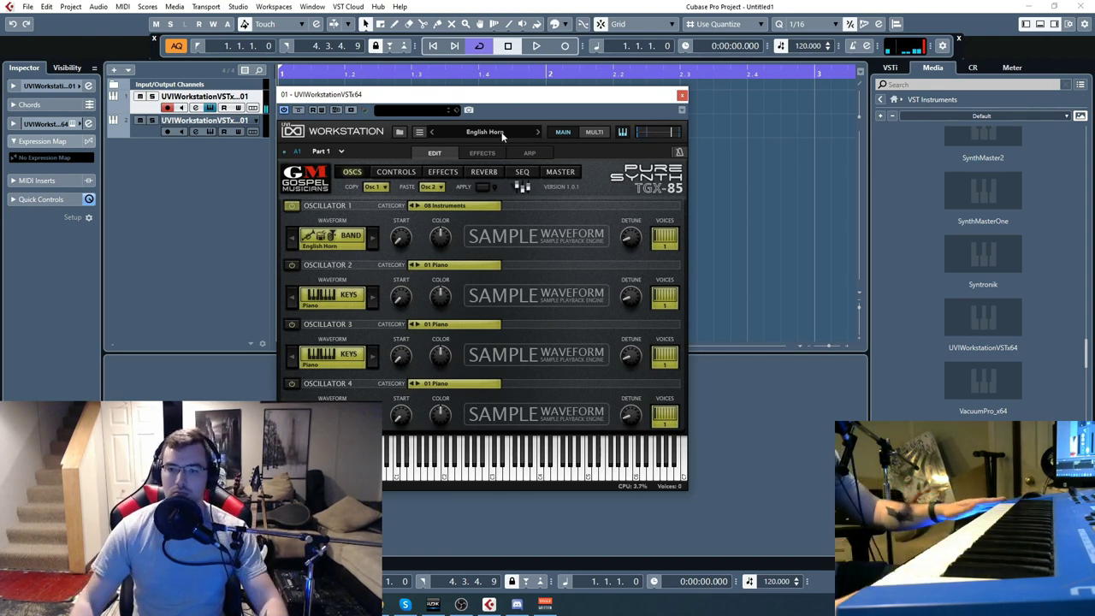
click(502, 131)
click(541, 248)
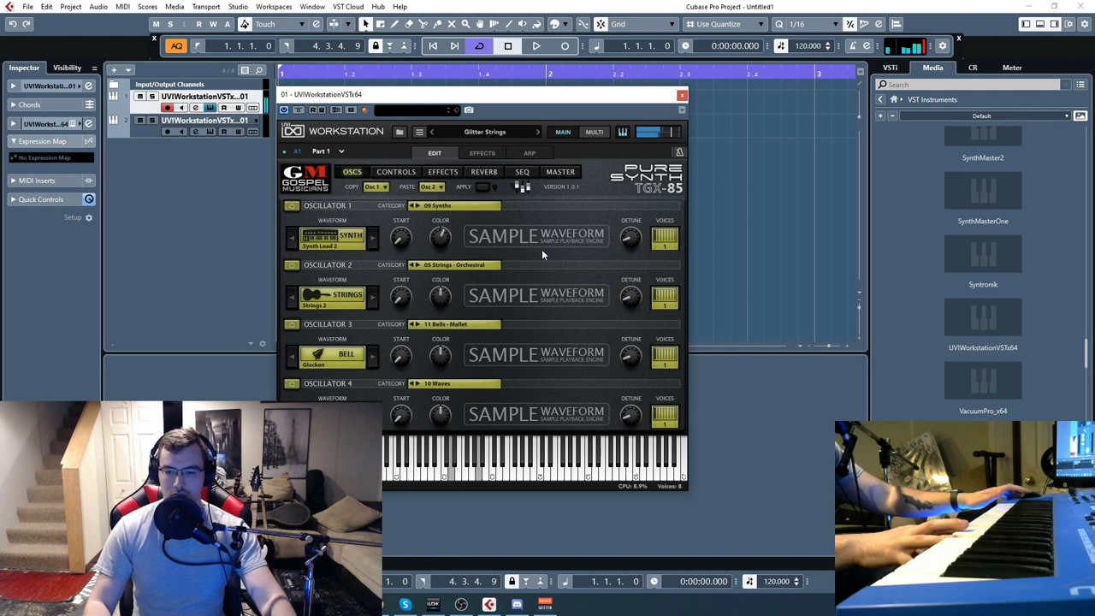
- Advance to the Grandwaves preset and load Swell Strings from the TGX-85 07 Strings category
click(538, 131)
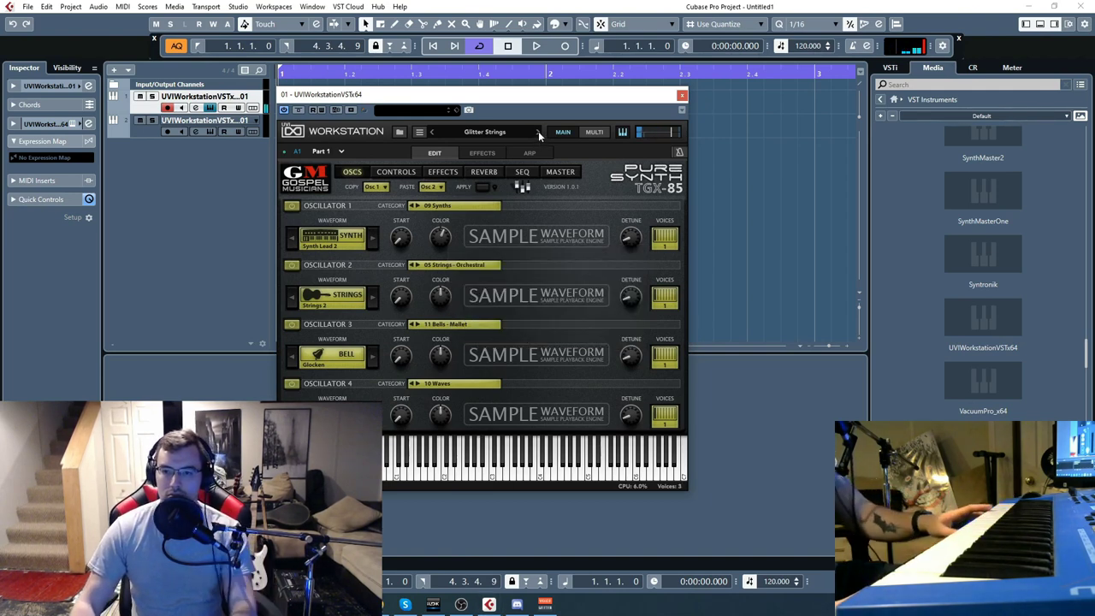
click(538, 132)
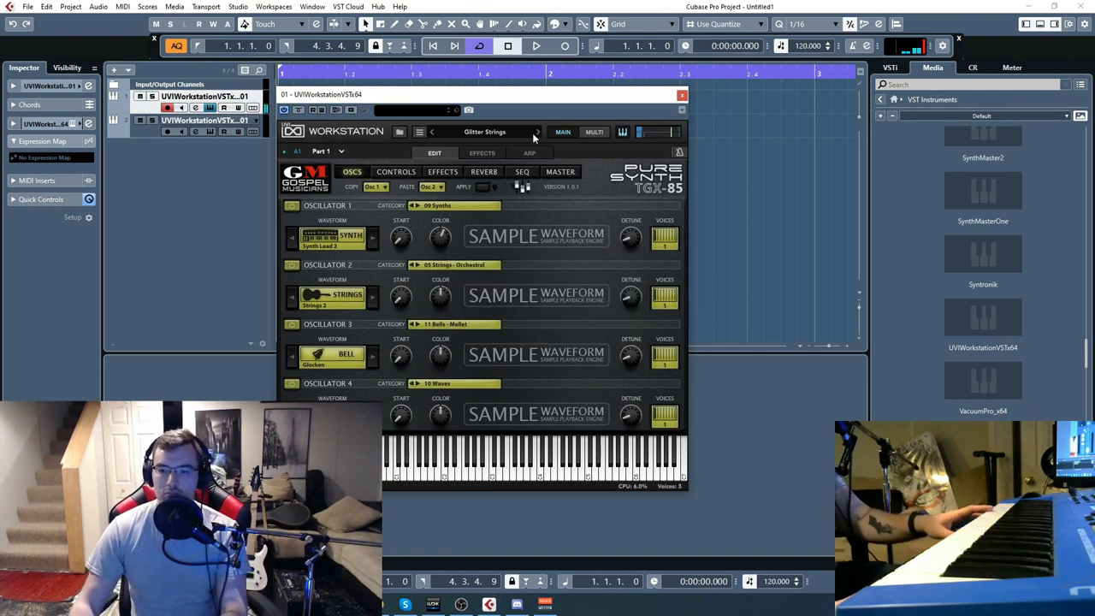
click(400, 133)
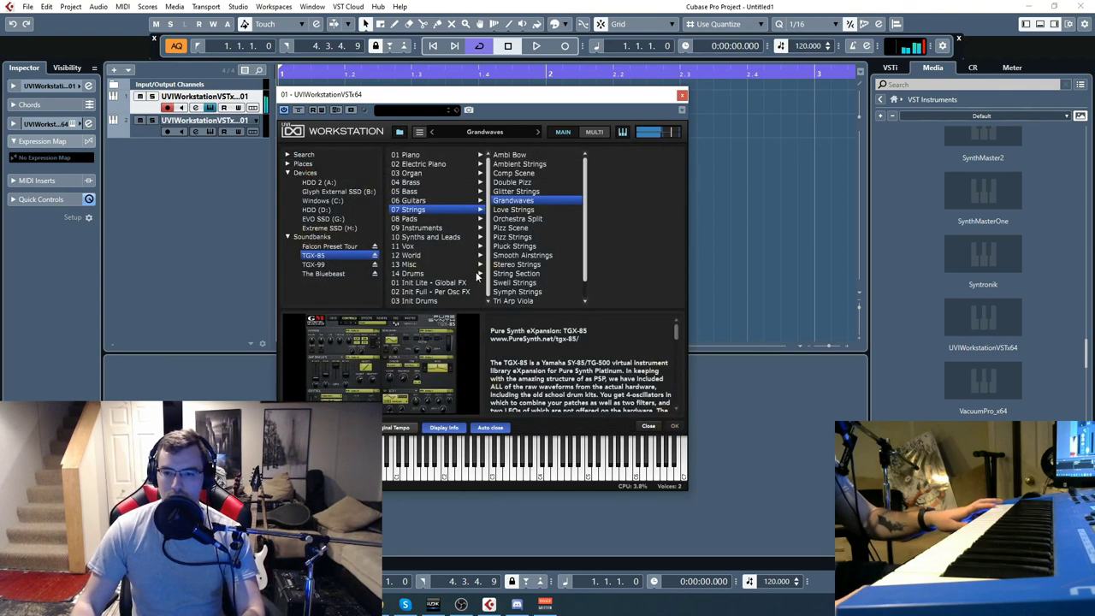
click(528, 283)
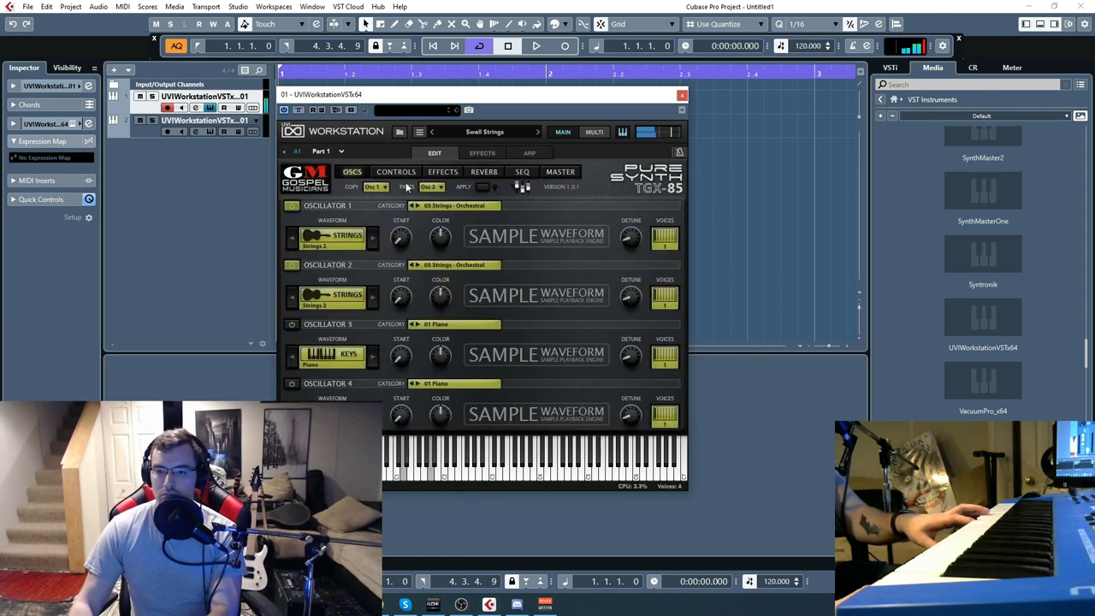
- Load Boards Of Sines 1 from 10 Synths and Leads and audition presets up through Boards Of Sines 2, Bowler and Calipsine
click(398, 134)
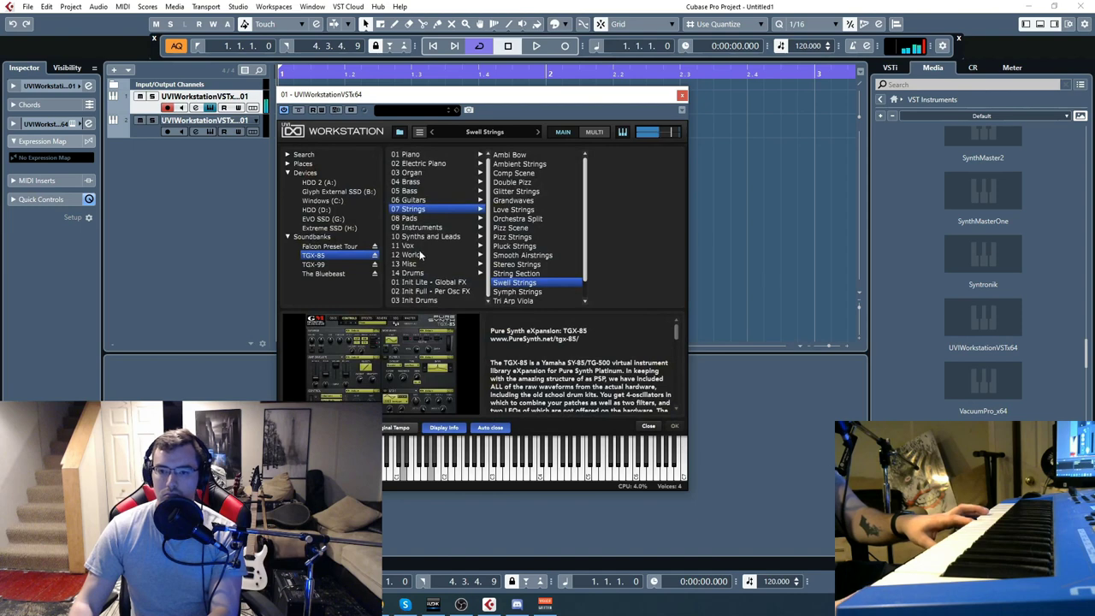
click(420, 237)
click(513, 156)
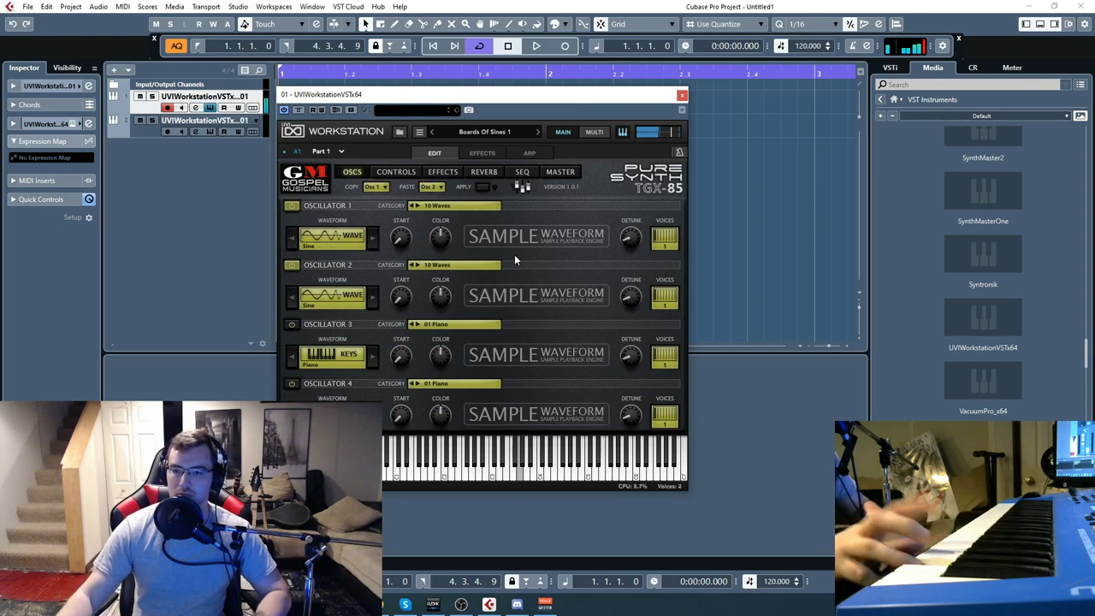
click(537, 133)
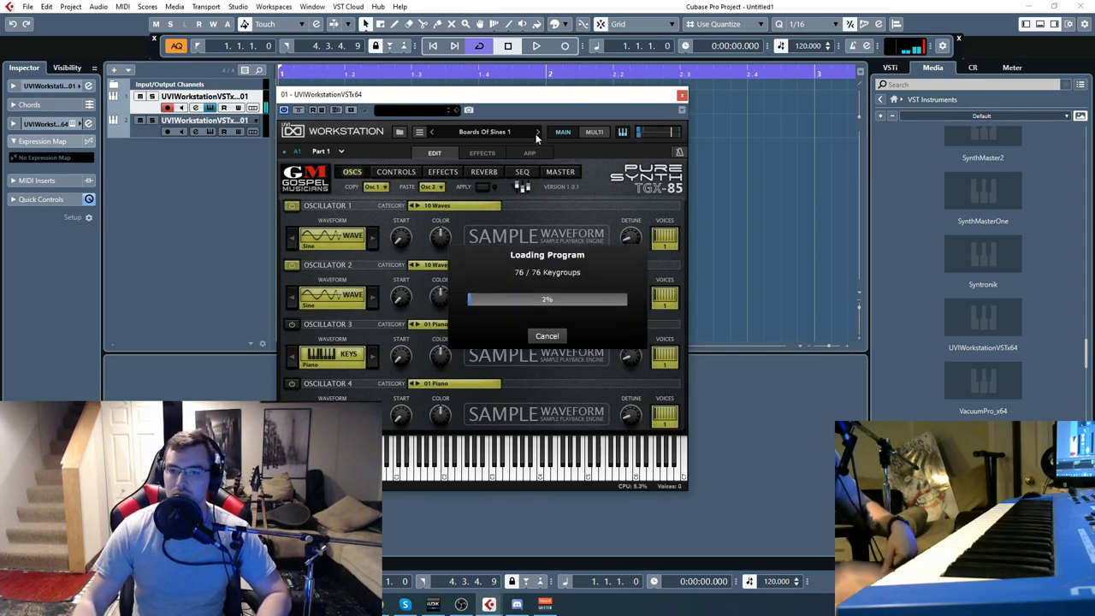
click(537, 134)
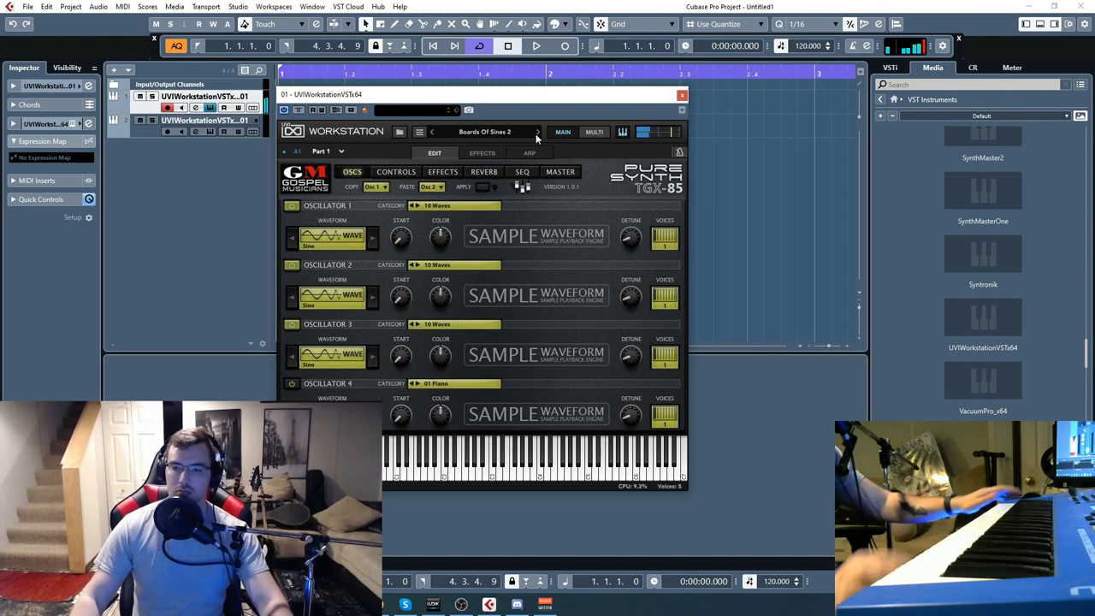
click(537, 133)
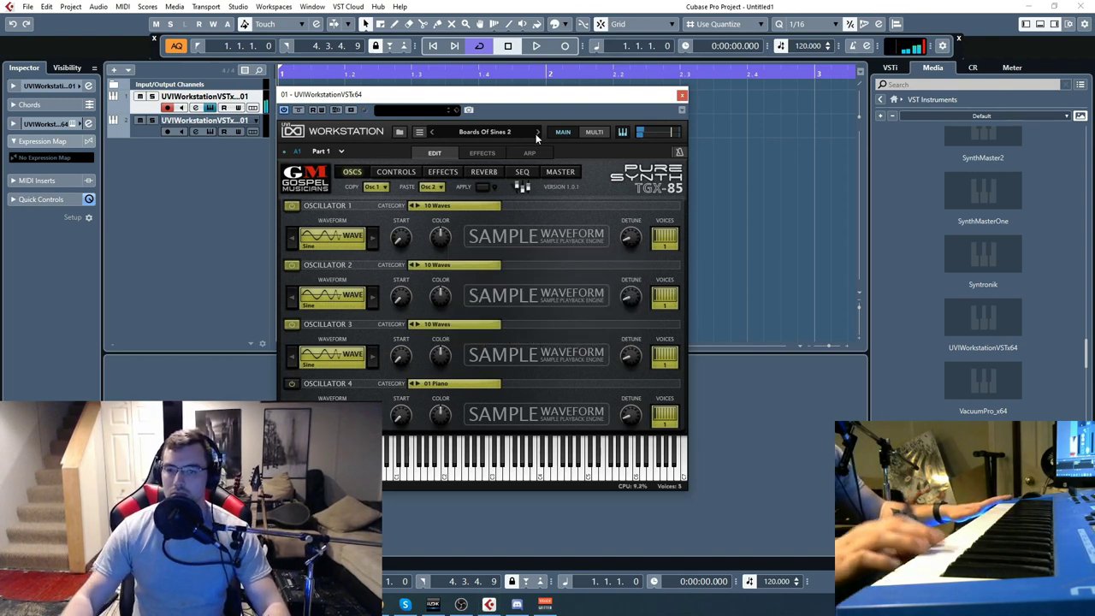
click(537, 133)
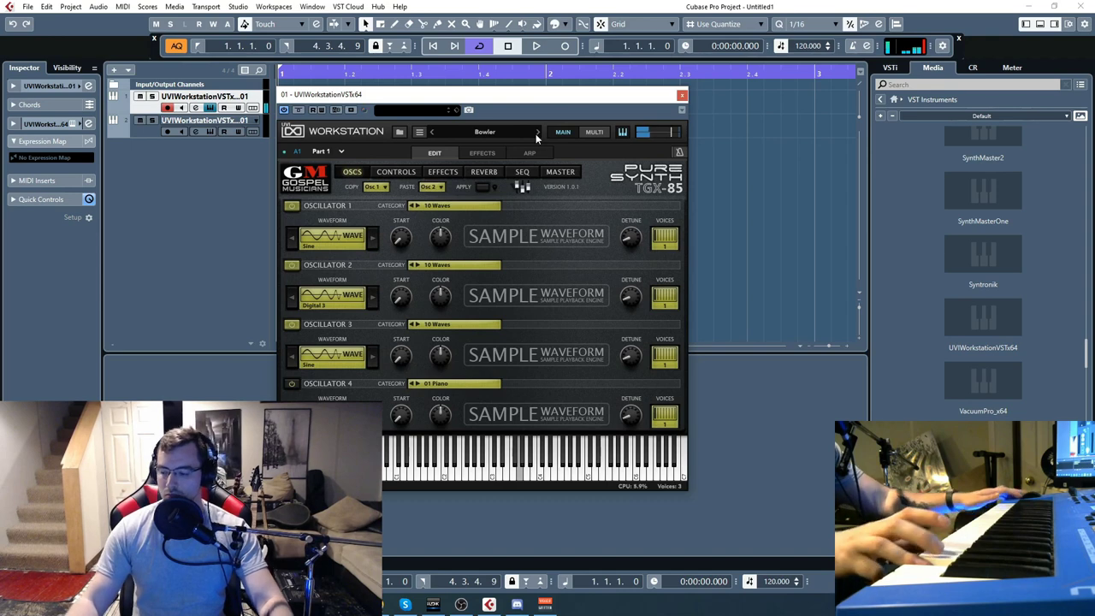
click(537, 132)
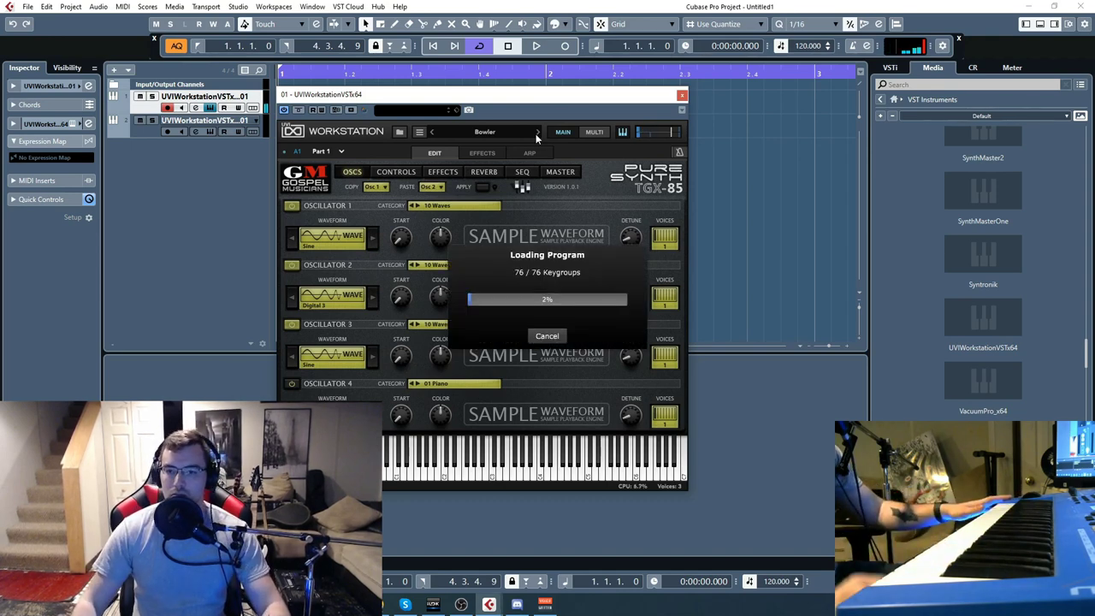
click(537, 132)
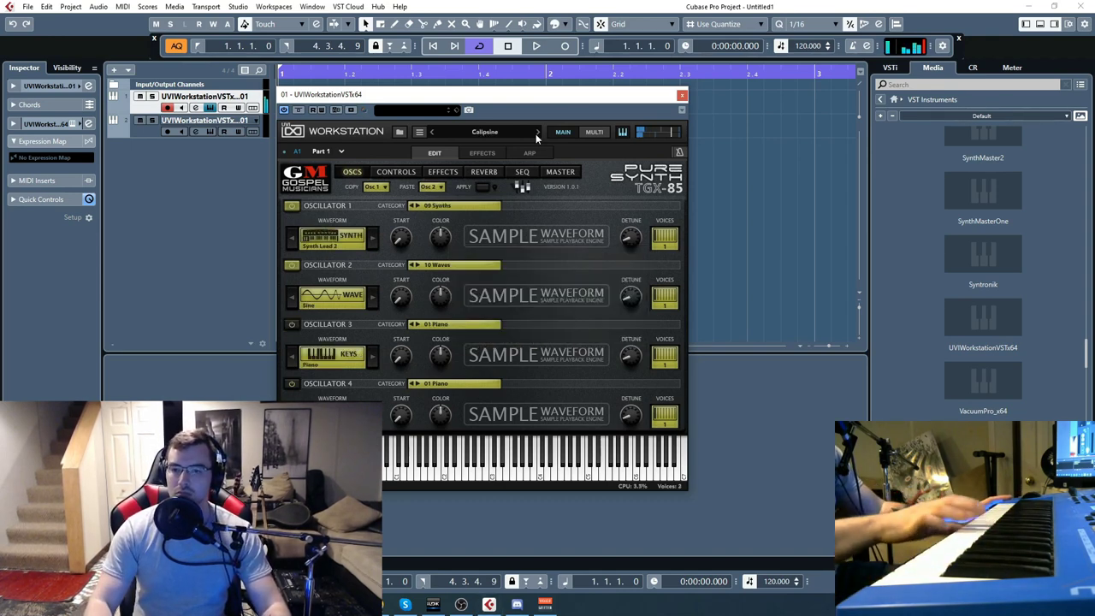
- Audition the Andromeda pad and load the Major Sweep preset from 10 Synths and Leads
click(537, 133)
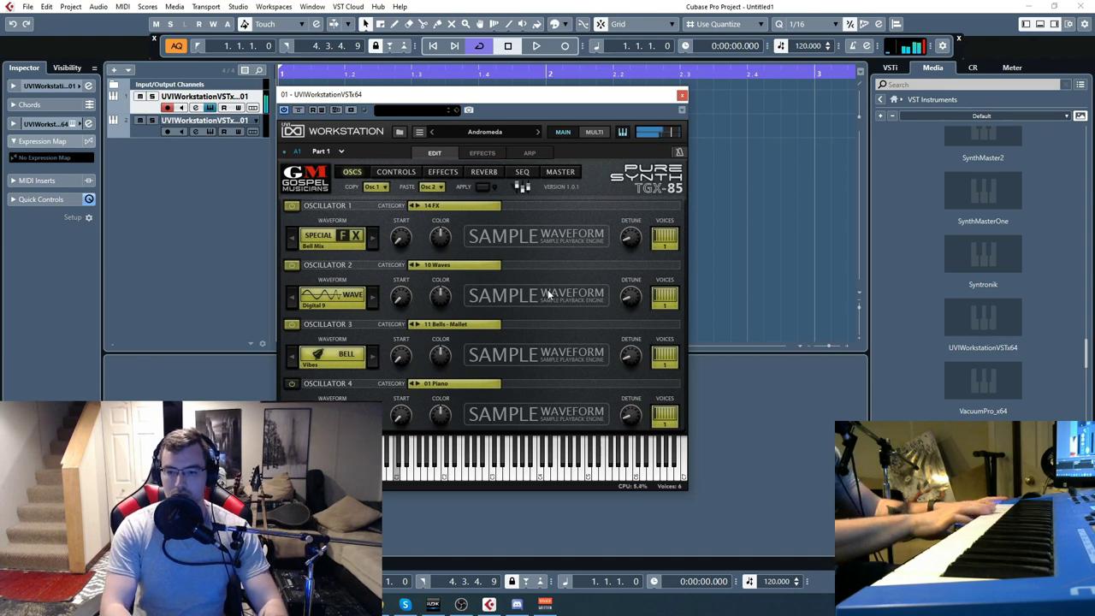
click(400, 132)
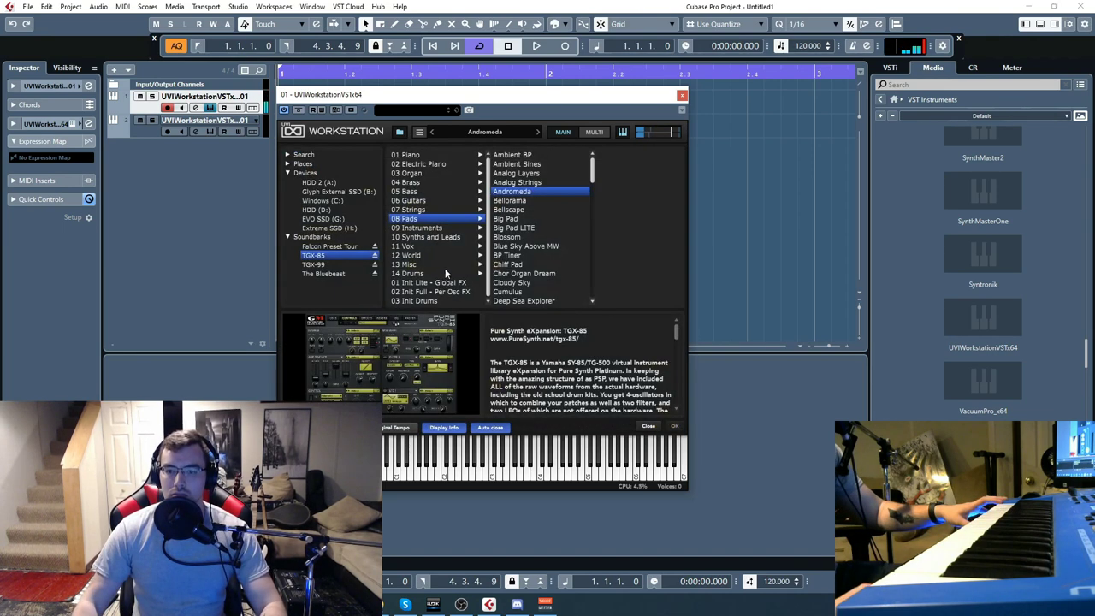
click(428, 217)
double_click(549, 334)
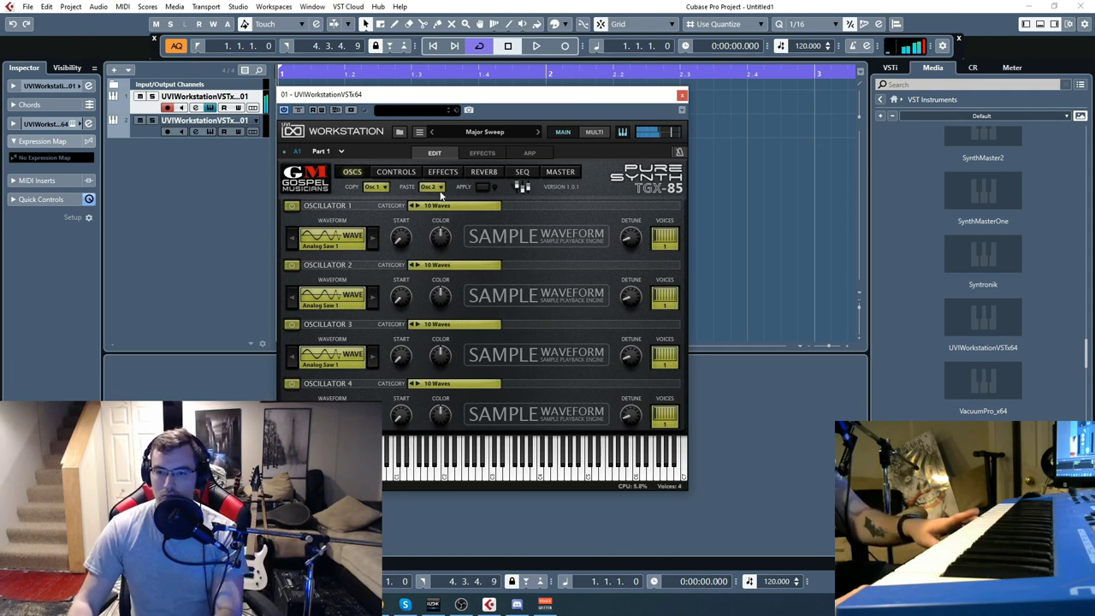
- Close and reopen the first track's UVI Workstation instrument window
click(399, 130)
click(209, 107)
click(209, 108)
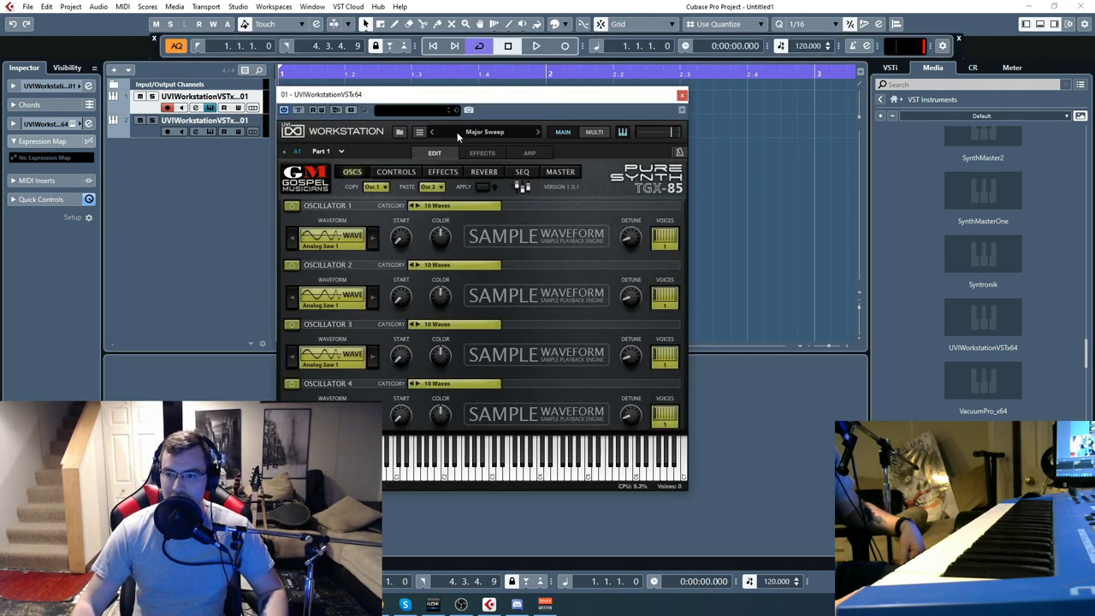
- Load the 01 AP Rock Piano preset from the TGX-99 soundbank's Factory Presets, Preset 1, Bank A
click(399, 133)
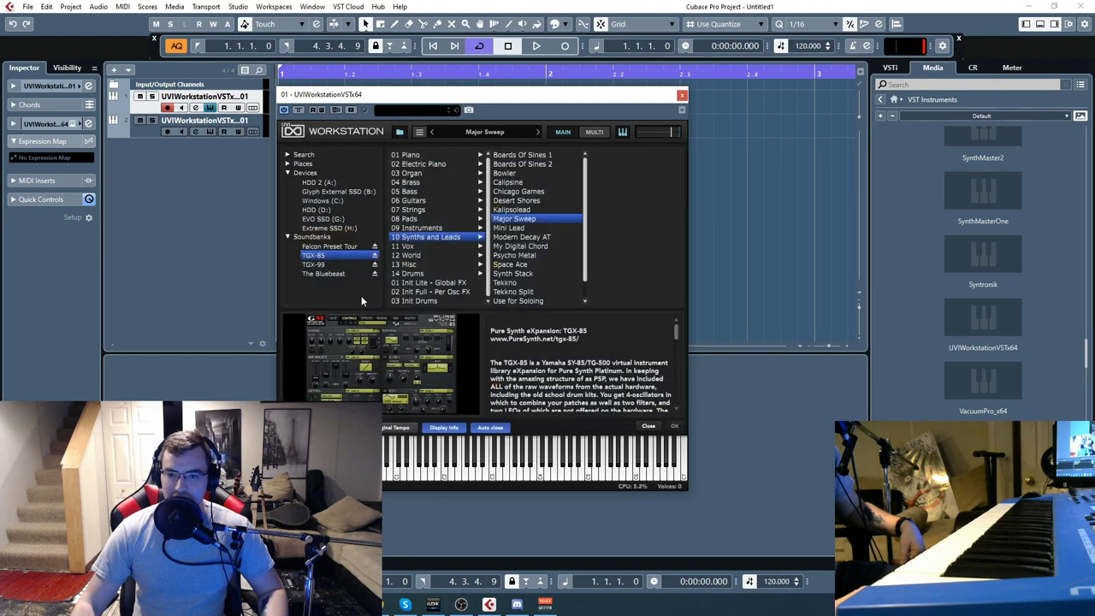
click(314, 265)
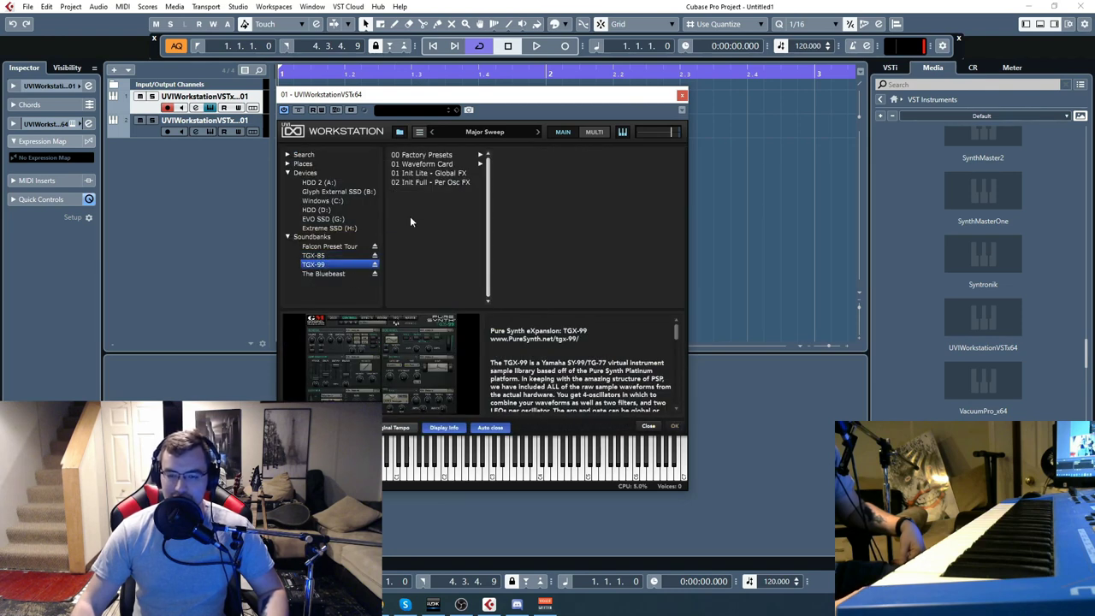
click(420, 156)
click(506, 154)
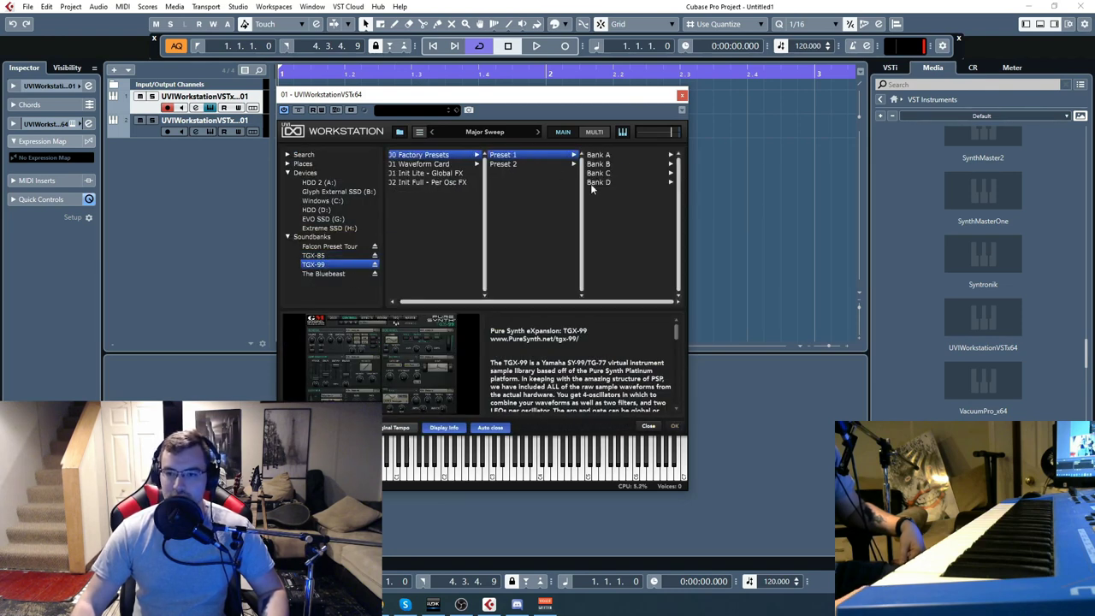
click(613, 156)
click(622, 156)
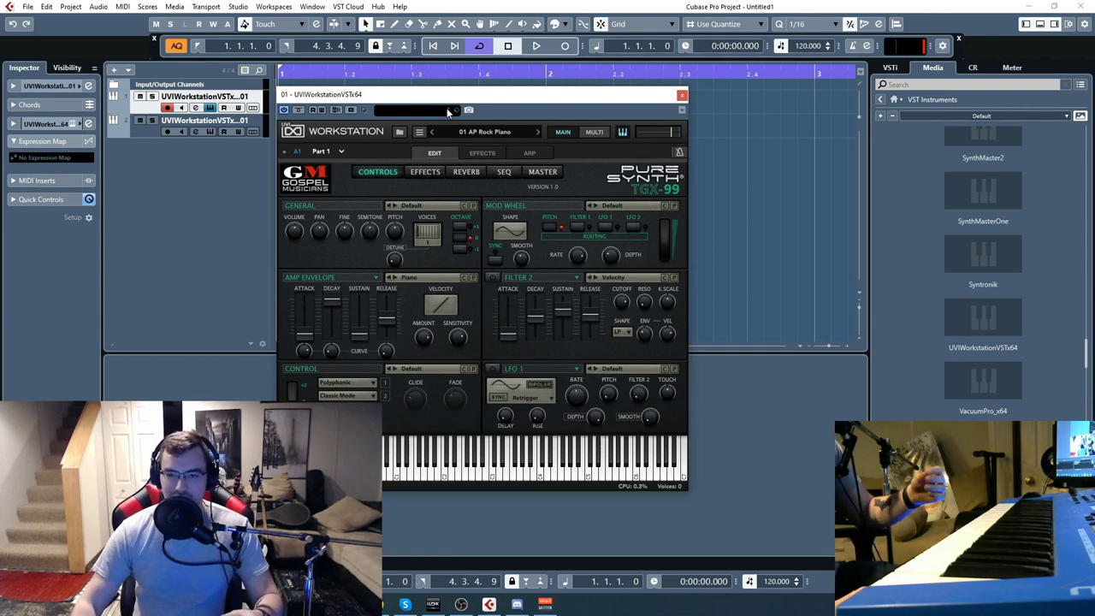
- Nudge the instrument window aside, advance to 02 AP Chris Rock Piano, and load the 12 EP Vox Layer preset
drag(475, 99, 468, 107)
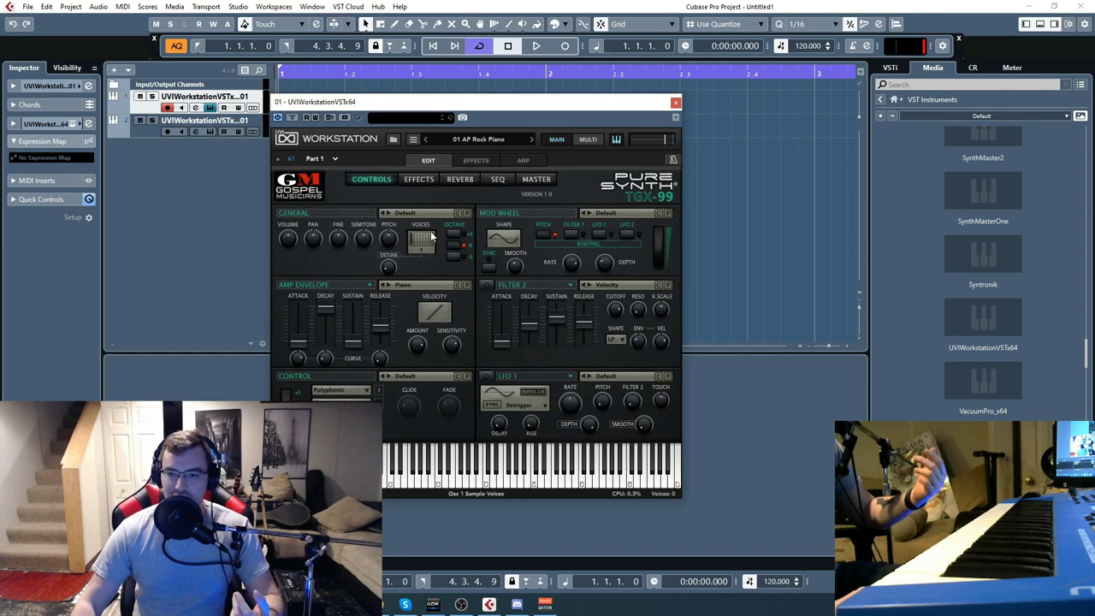
click(530, 140)
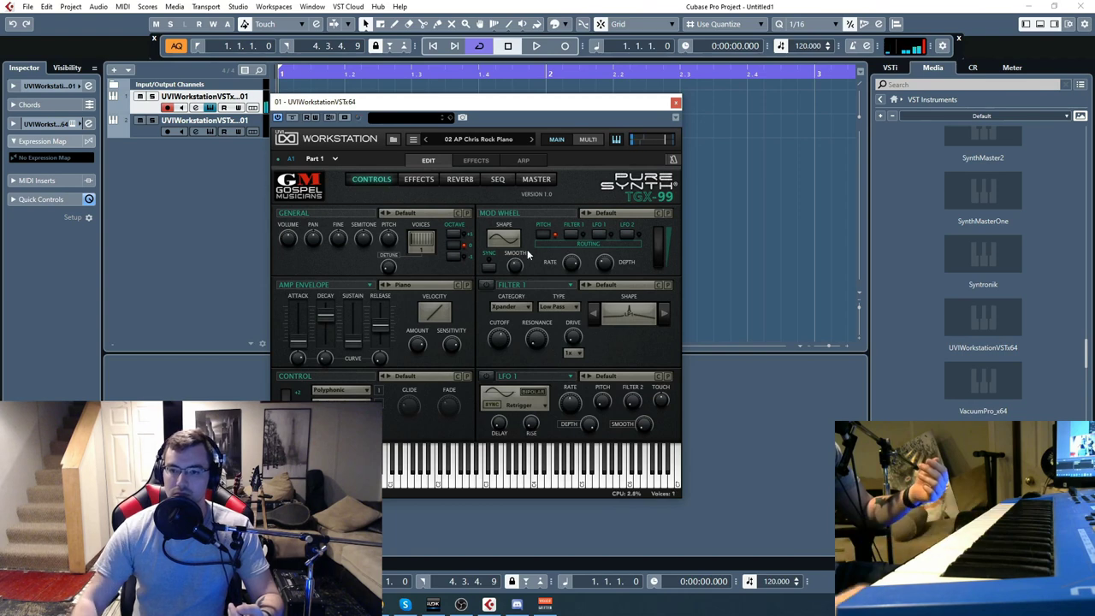
click(397, 140)
double_click(592, 318)
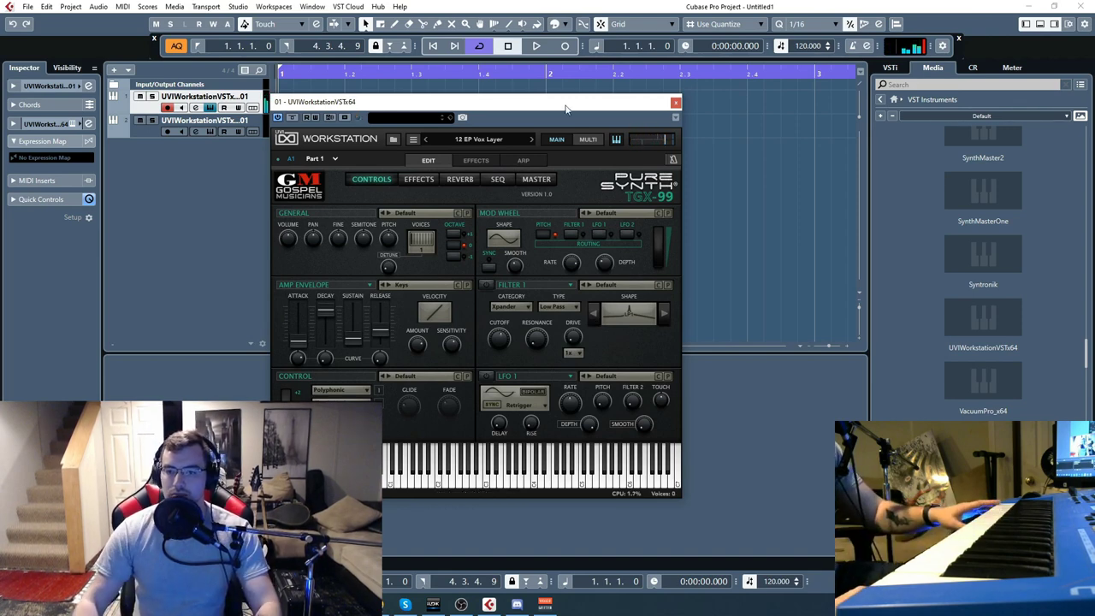
- Audition the TGX-99 keyboard presets 13 KY Smokey, 14 KY Crystal Clav, 15 KY Clavinet and 16 KY Reso Clav
click(531, 140)
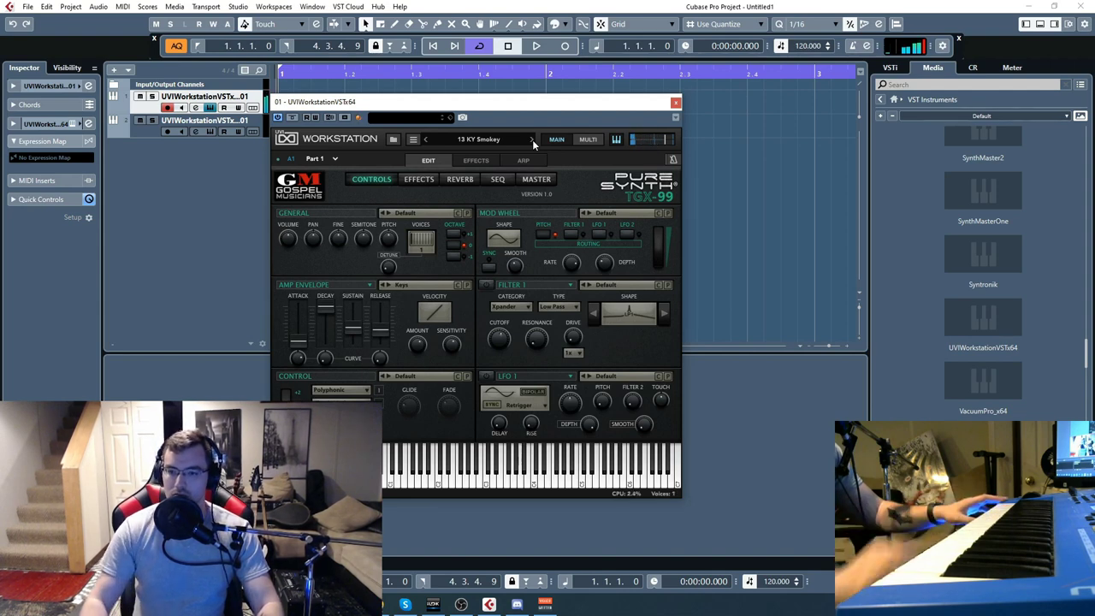
click(532, 139)
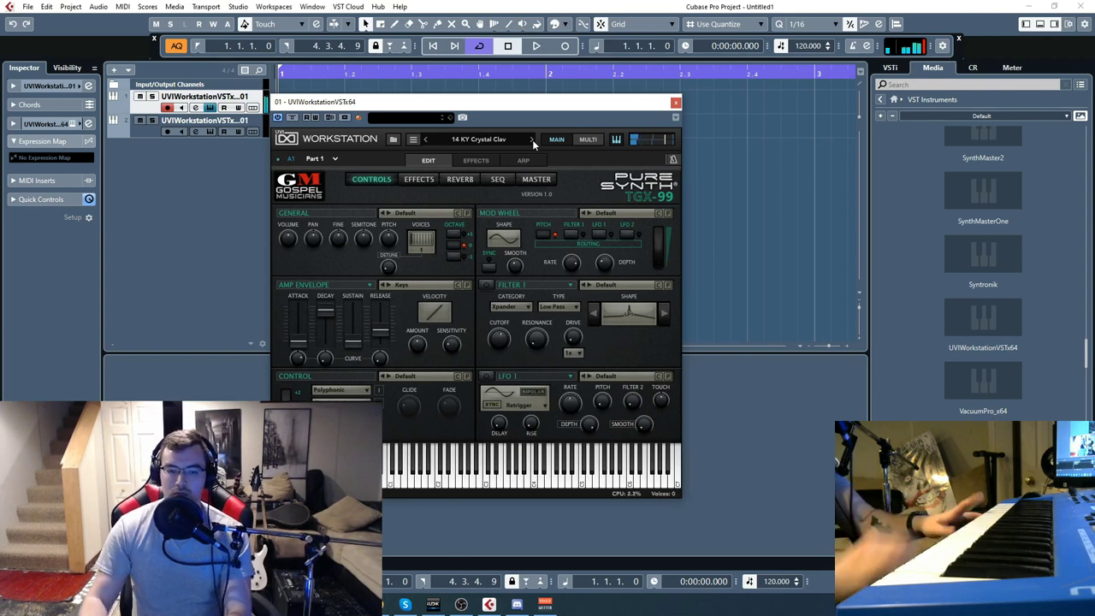
click(531, 140)
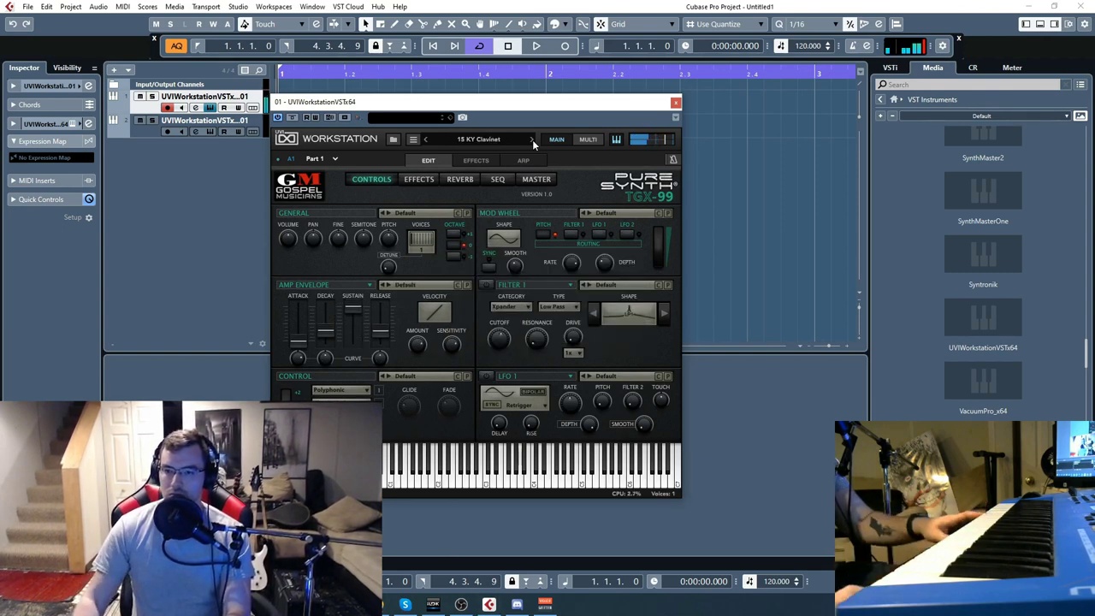
click(531, 140)
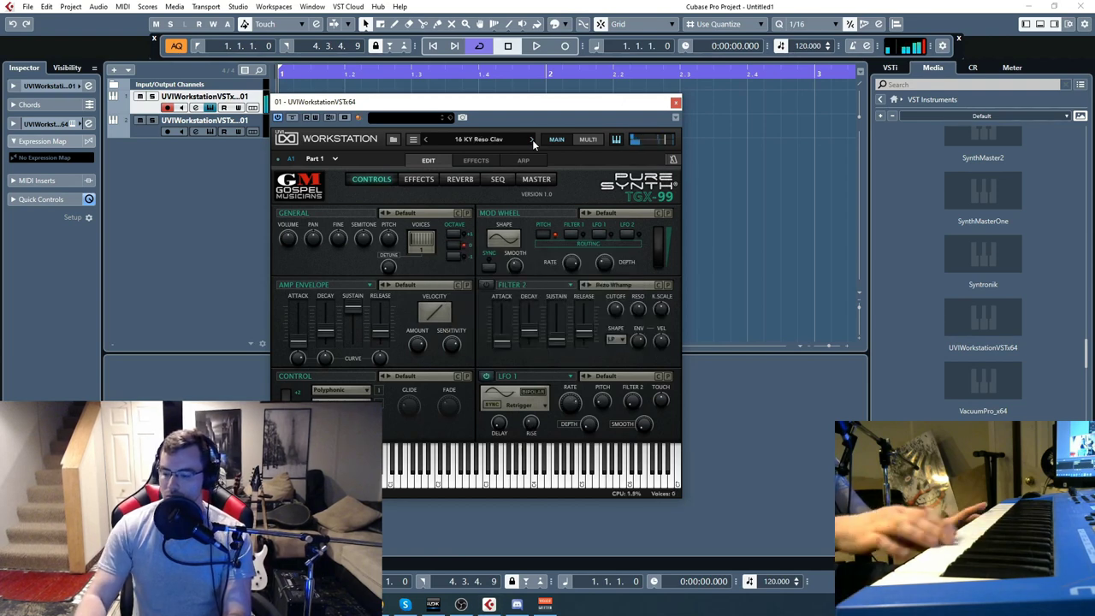
- Audition the TGX-99 presets 05 PC Snapper, 06 PC Marimba, 07 PC Vibes, 08 PL Slow Lead and 09 PL Rock
click(531, 140)
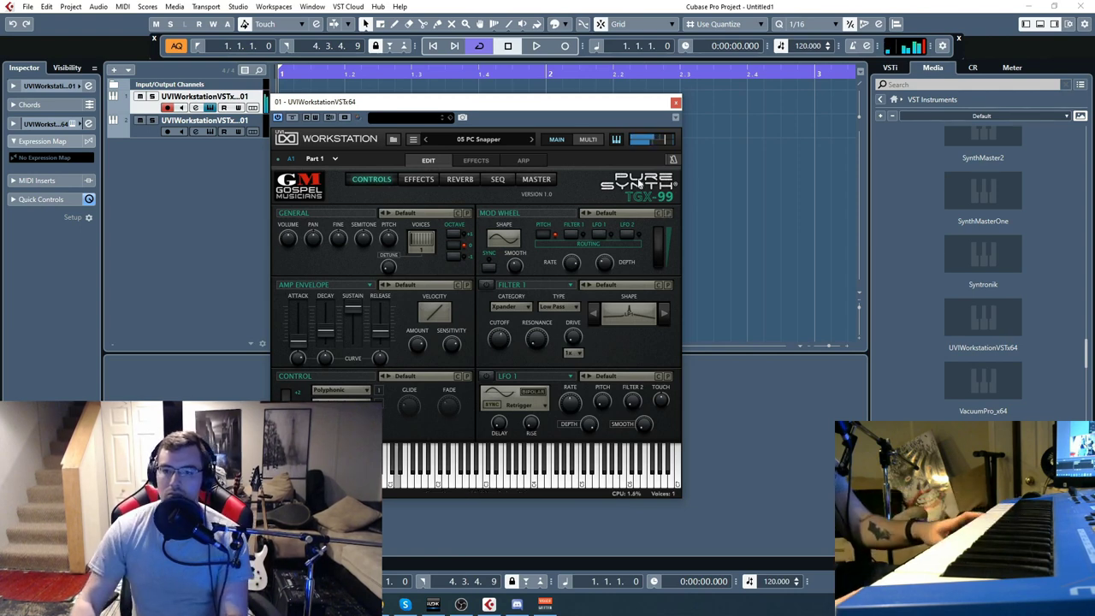
click(531, 140)
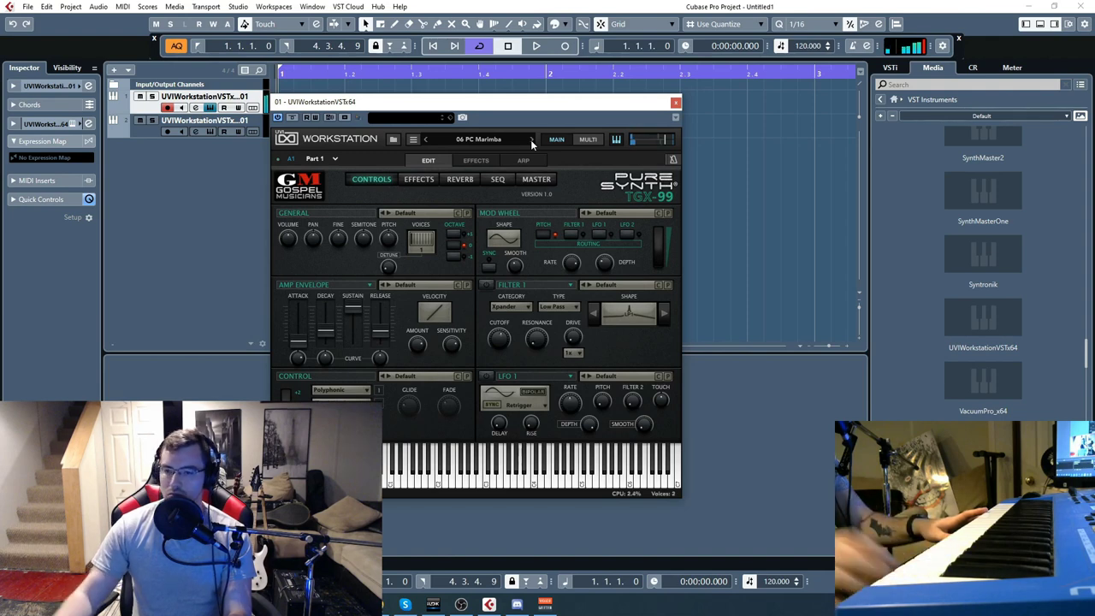
click(532, 140)
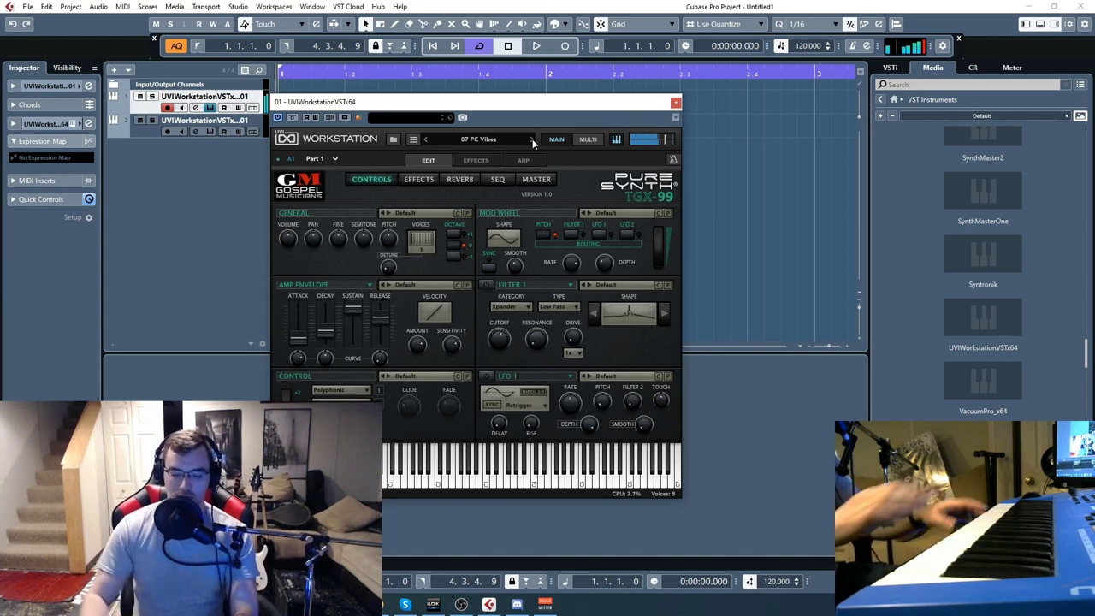
click(532, 138)
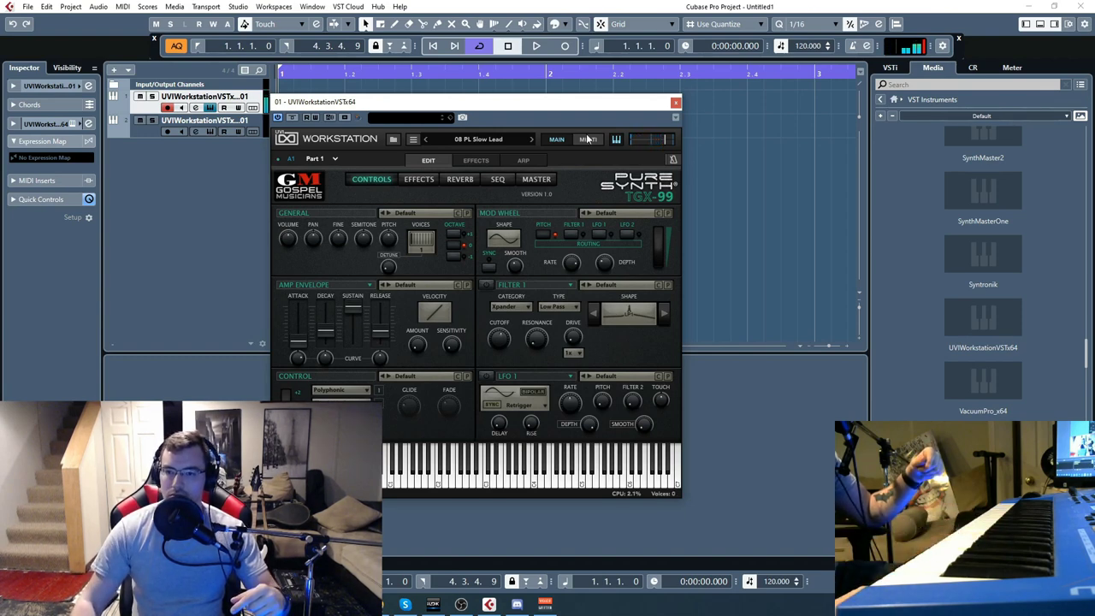
click(531, 138)
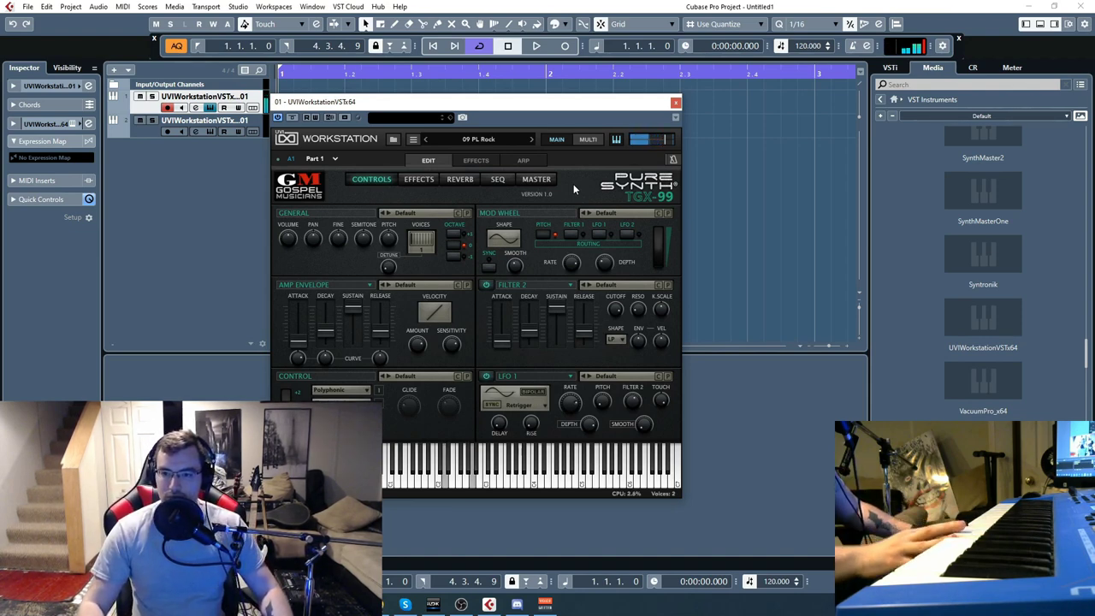
- Audition the TGX-99 synth lead presets 10 SL Saw Lead, 11 SL Echo Saw and 12 SL Duke
click(531, 141)
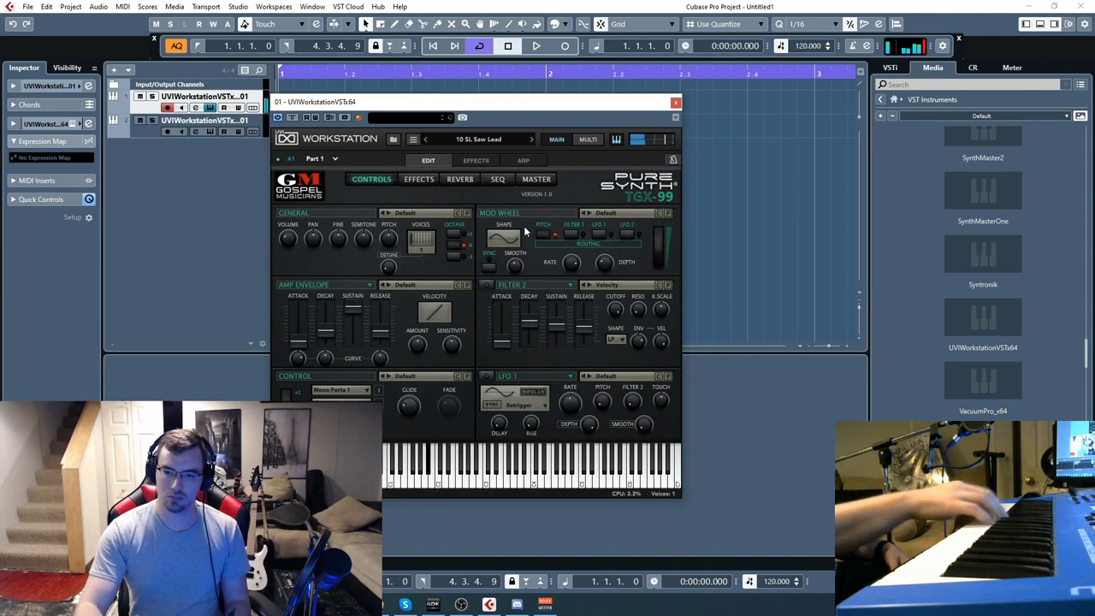
click(531, 139)
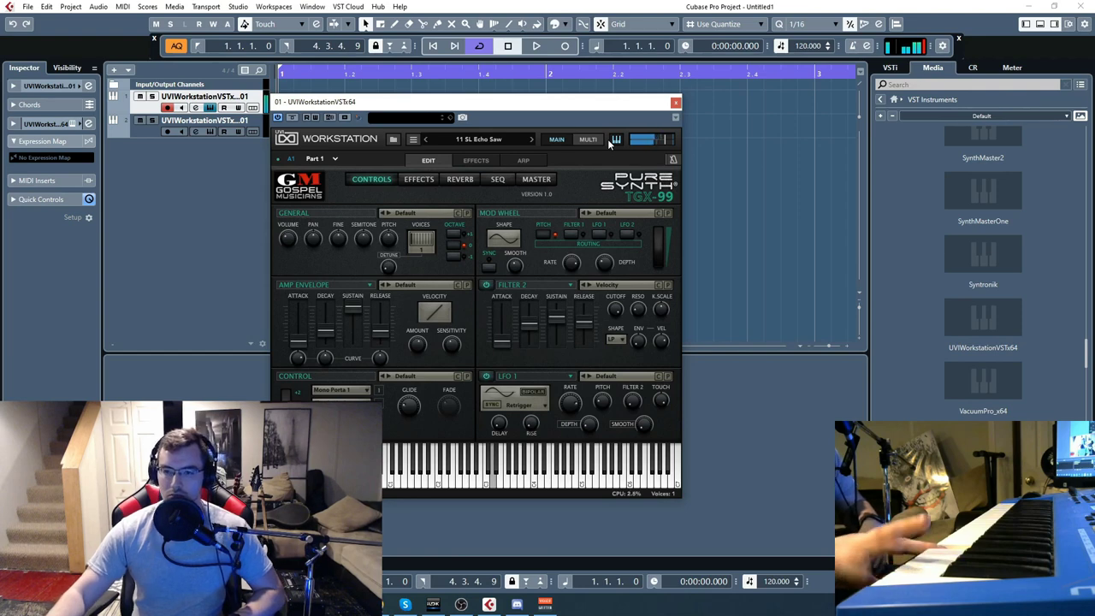
click(531, 140)
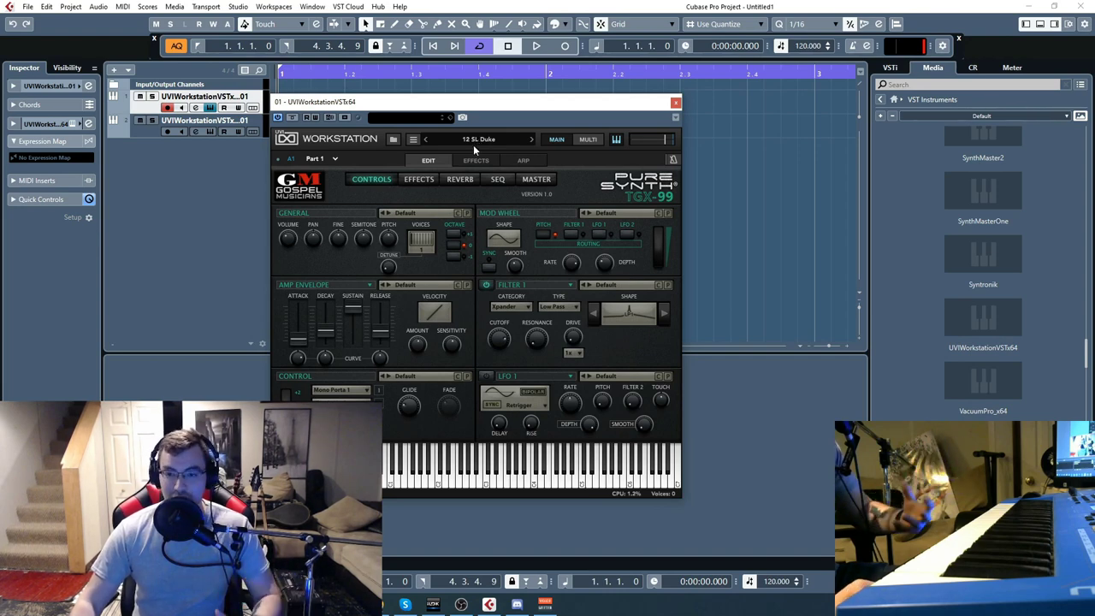
drag(511, 102, 473, 94)
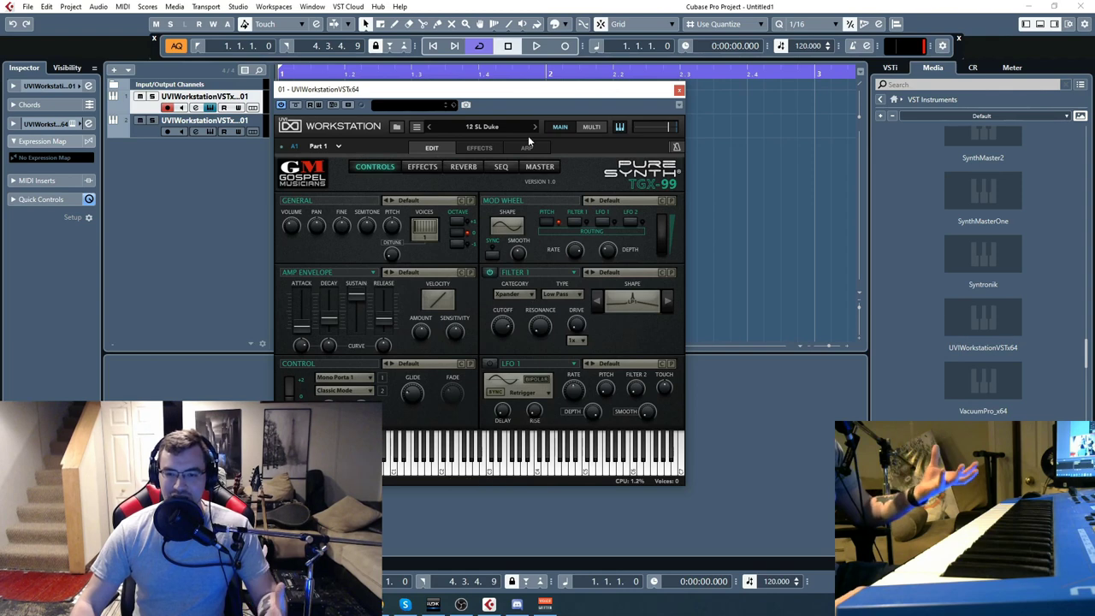
drag(538, 93, 541, 93)
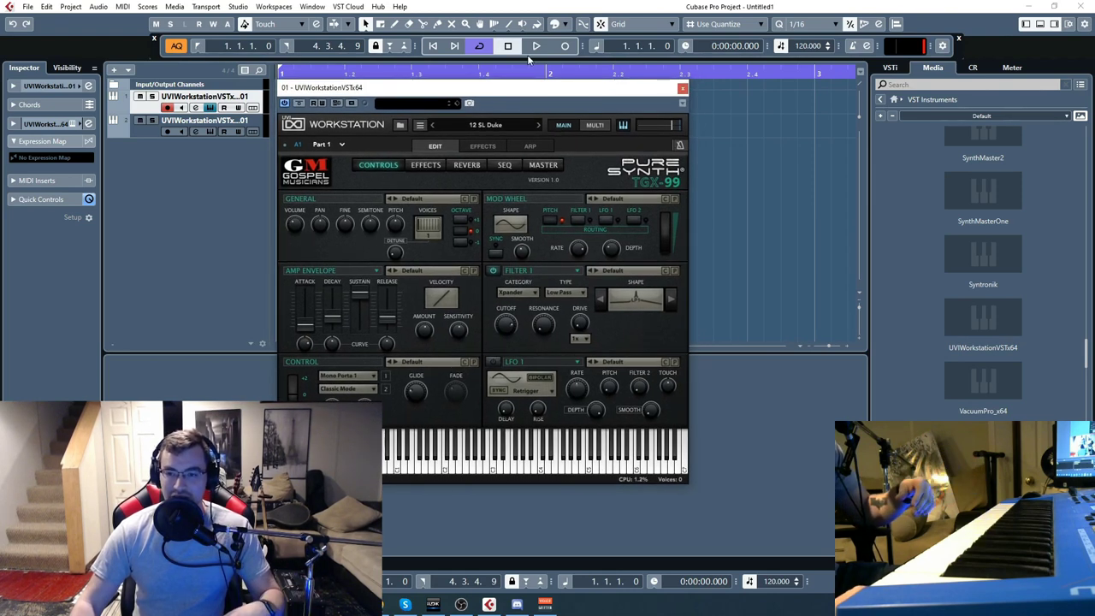
mouse_move(522, 92)
mouse_down()
mouse_move(563, 97)
mouse_move(514, 93)
mouse_move(529, 92)
mouse_up()
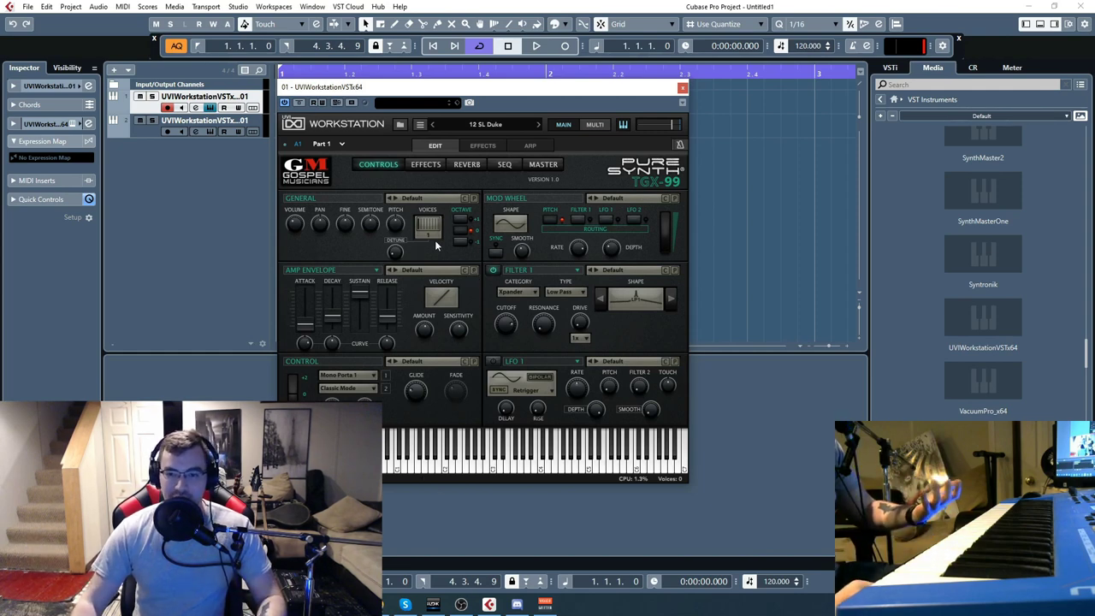
drag(507, 89, 505, 86)
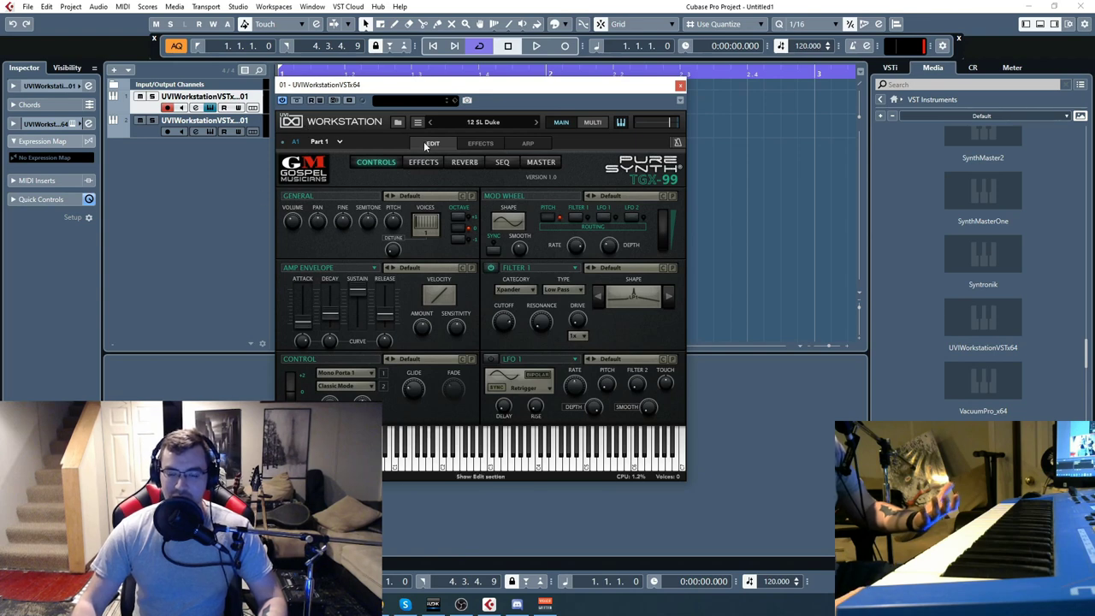